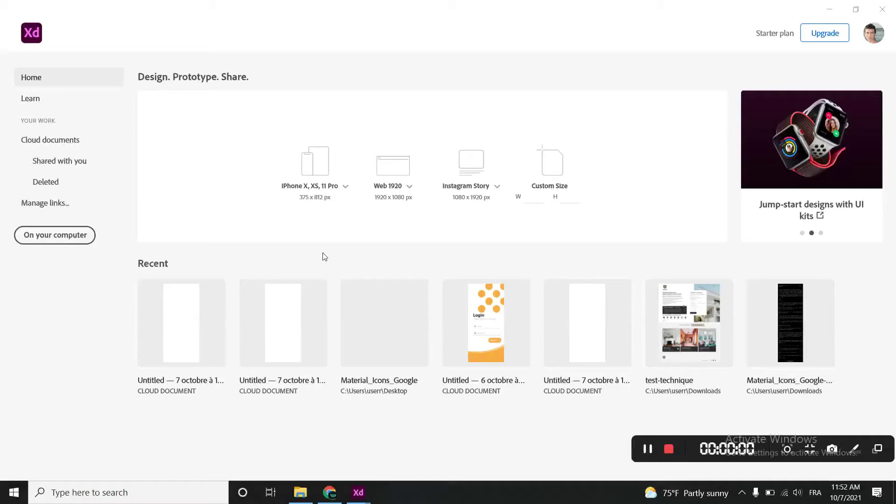
- Start a new iPhone X/XS/11 Pro design and paste in the Banana Beach Bar logo
left_click(317, 157)
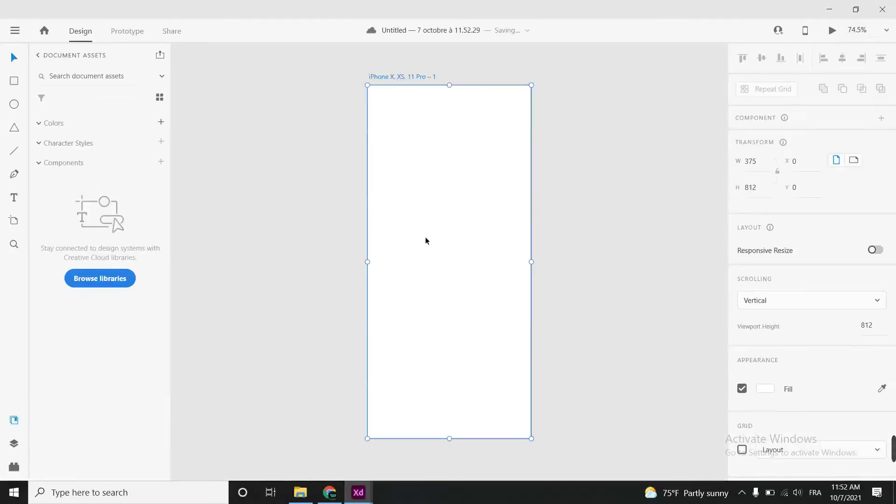
key("ctrl+v")
scroll(458, 241, "down", 10)
- Resize the logo to about 242×183, centred near the top of the artboard
mouse_move(513, 195)
left_mouse_down()
mouse_move(456, 248)
mouse_move(485, 247)
left_mouse_up()
scroll(455, 250, "up", 5)
scroll(462, 210, "up", 4)
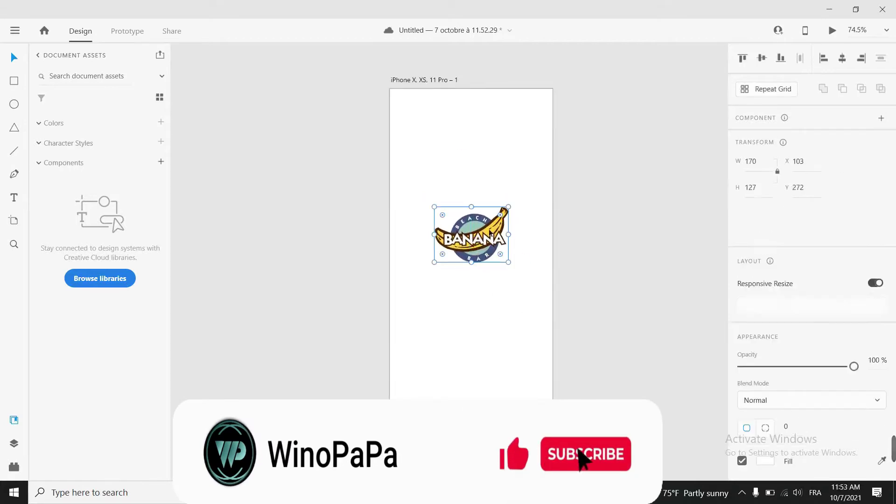
left_click_drag(510, 206, 536, 192)
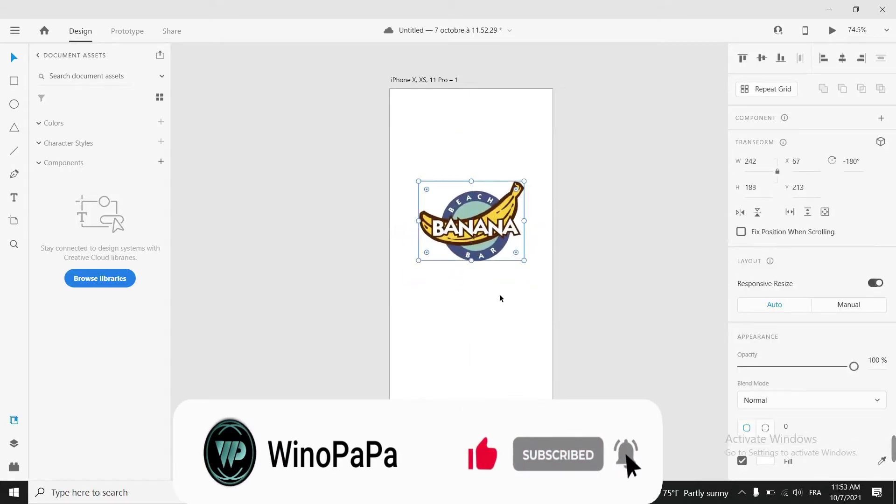
left_click(443, 289)
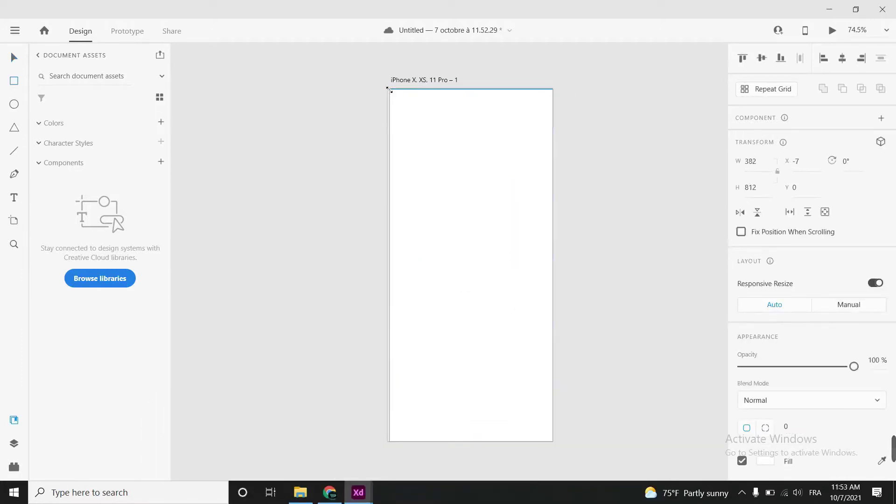
- Send the full-artboard rectangle behind the logo and fill it with the logo's teal
left_click(389, 87)
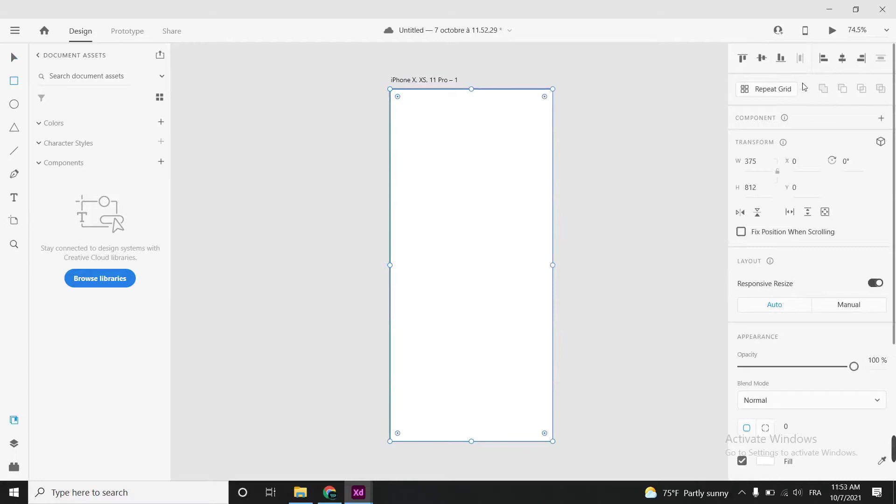
scroll(770, 336, "down", 4)
scroll(770, 350, "up", 2)
scroll(770, 350, "down", 2)
right_click(532, 222)
mouse_move(558, 335)
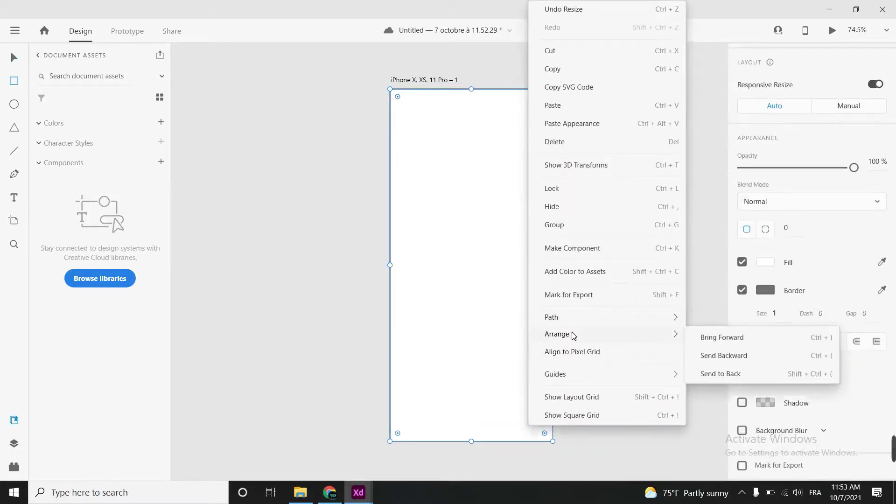
left_click(721, 388)
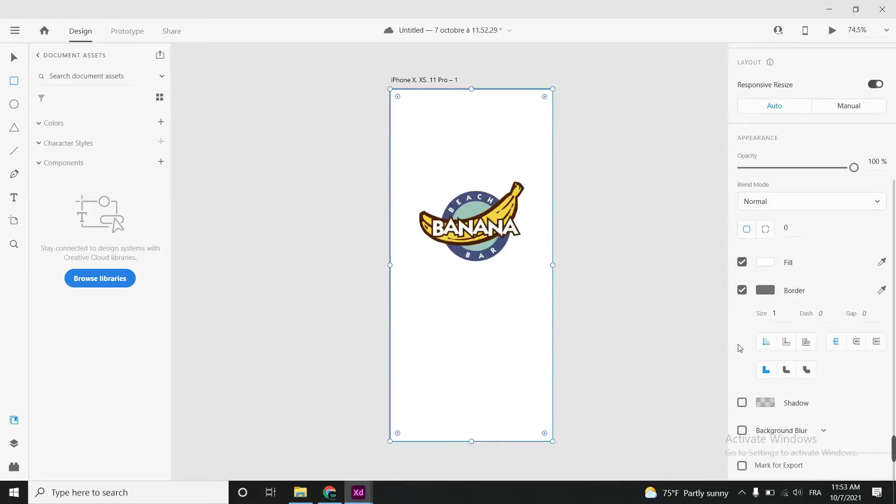
left_click(765, 262)
left_click(724, 312)
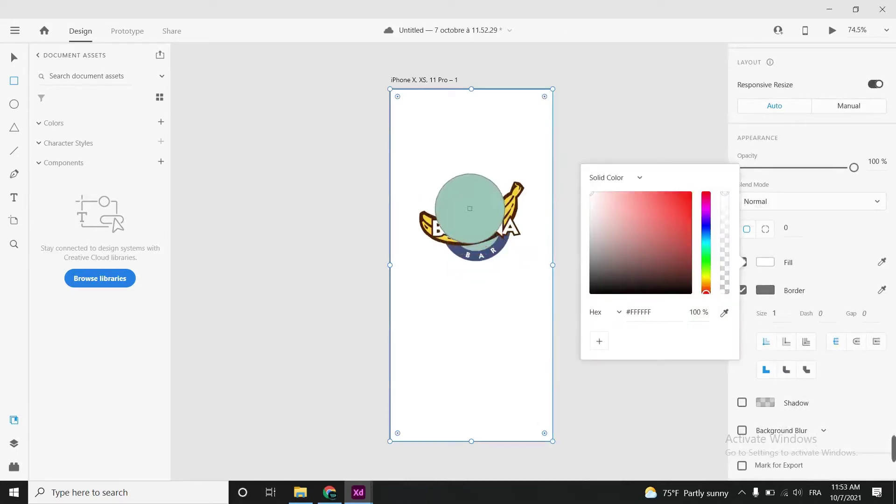
left_click(472, 214)
- Enlarge the logo to about 302×227 and nudge it slightly left and down
right_click(494, 226)
key("Escape")
left_click(475, 223)
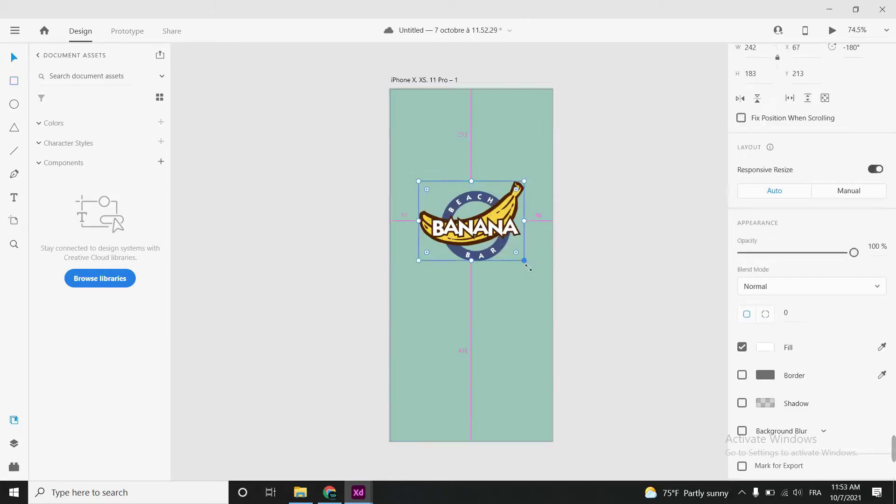
left_click_drag(524, 261, 538, 270)
left_click_drag(482, 241, 480, 243)
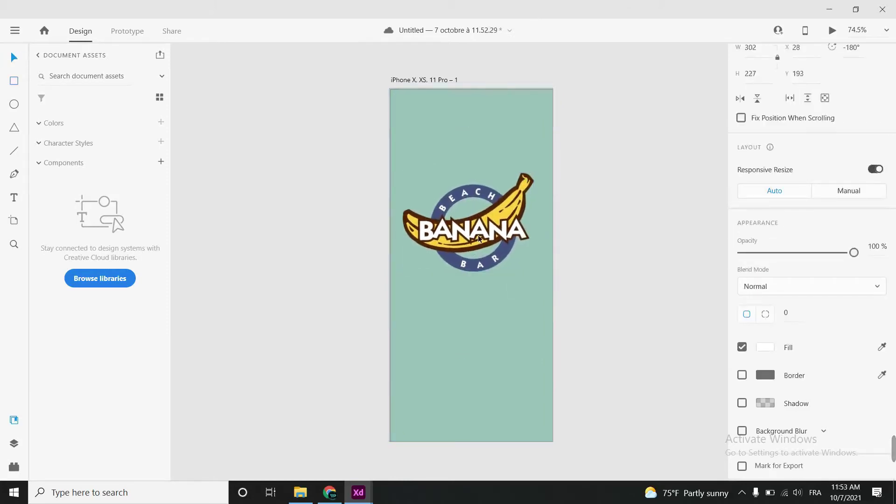
left_click(468, 388)
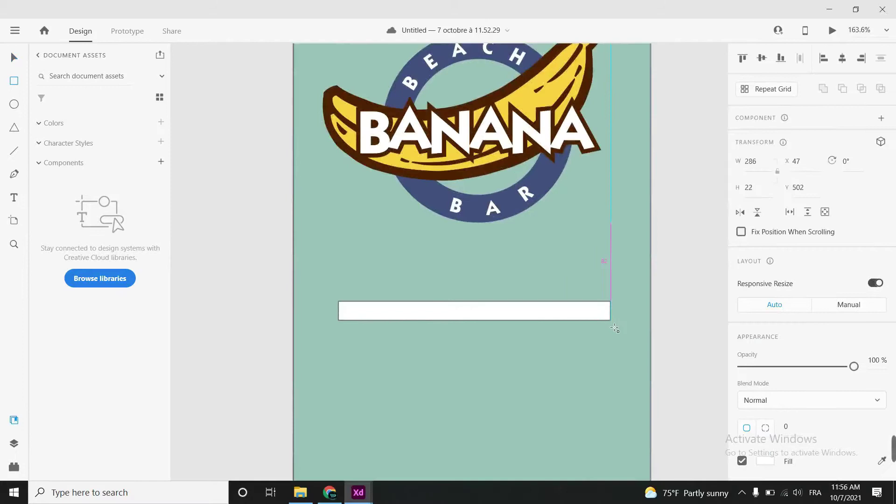
- Draw a rounded track below the logo with a slightly transparent, darker teal fill
left_click_drag(610, 326, 598, 315)
scroll(692, 304, "down", 3)
scroll(744, 350, "down", 3)
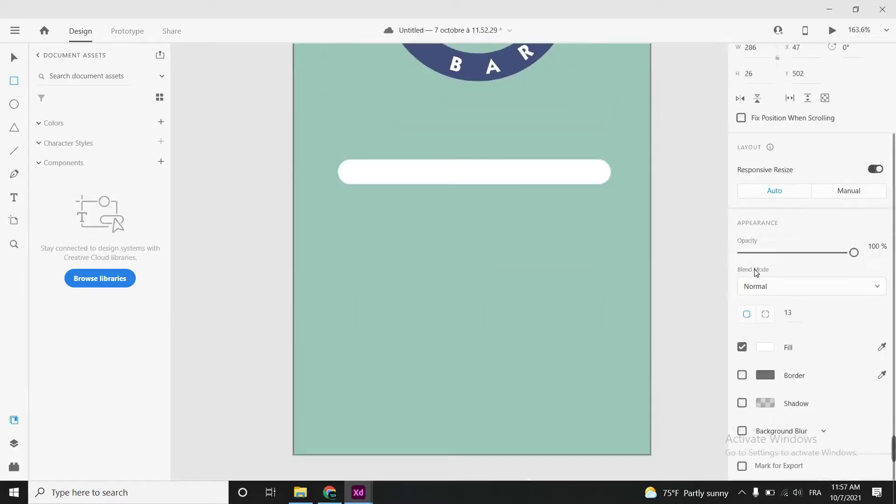
left_click(765, 347)
scroll(568, 133, "up", 2)
scroll(568, 133, "up", 2)
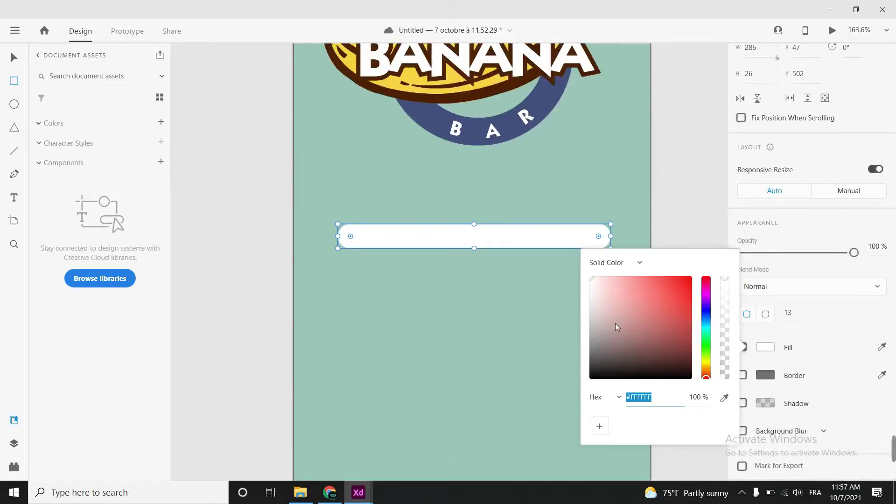
left_click(616, 213)
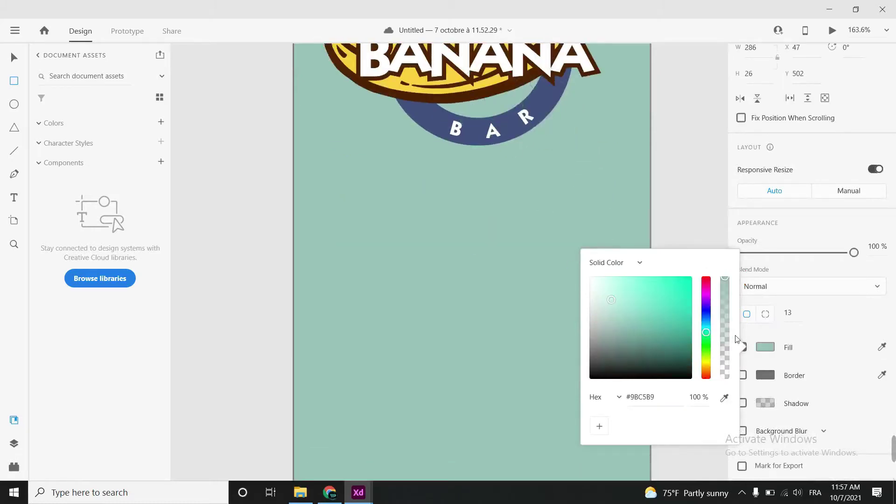
left_click_drag(726, 301, 726, 295)
left_click_drag(611, 301, 613, 306)
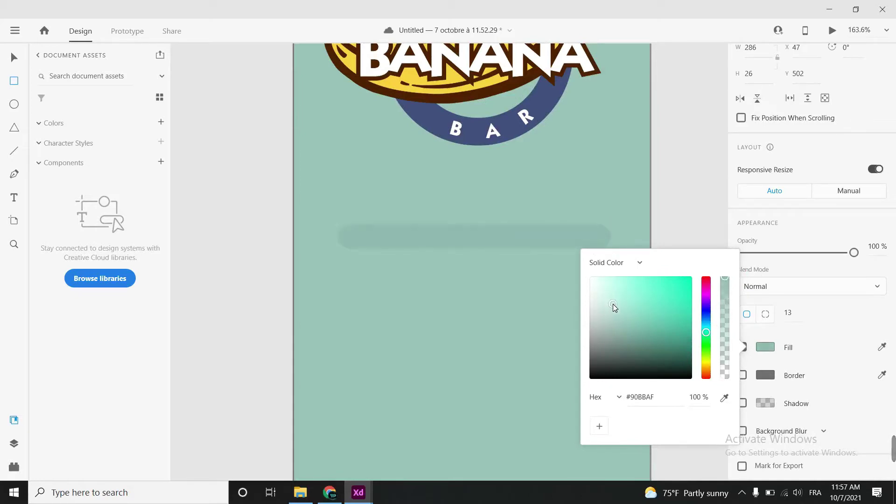
left_click(578, 279)
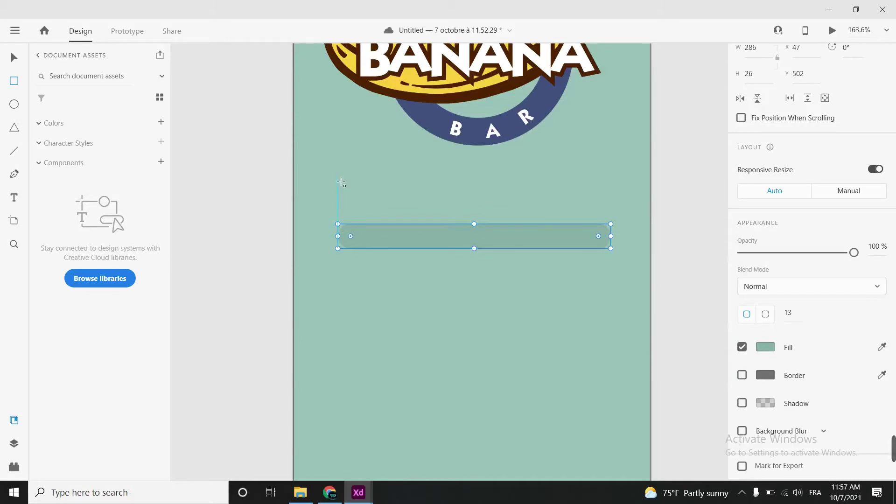
- Draw a shorter rounded pill and position it on top of the track
mouse_move(344, 183)
left_mouse_down()
mouse_move(534, 191)
mouse_move(450, 194)
mouse_move(425, 212)
left_mouse_up()
key("ctrl+z")
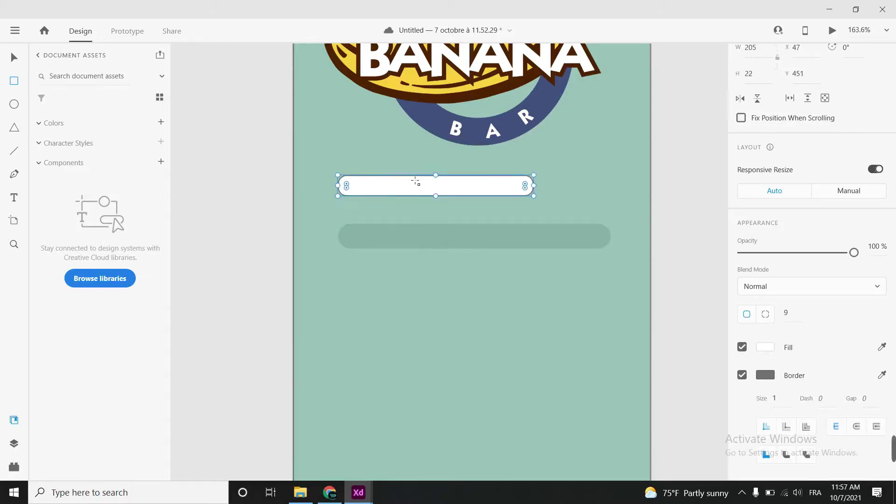
left_click_drag(415, 186, 417, 238)
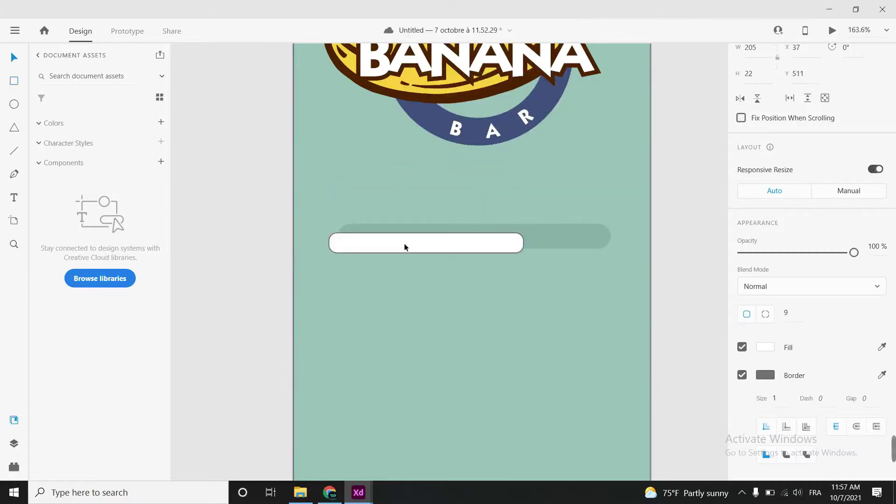
left_click(477, 258)
left_click(510, 239)
- Remove the pill's border and fill it with the blue from the logo's ring
left_click(765, 376)
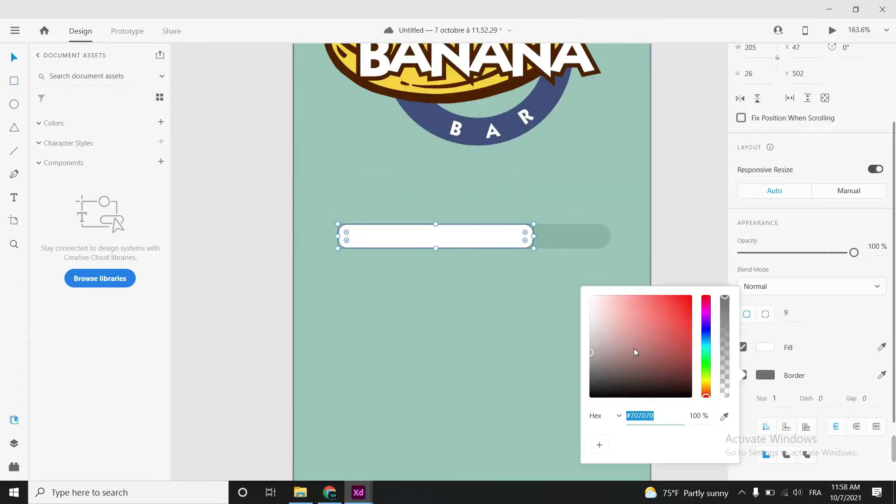
left_click(818, 357)
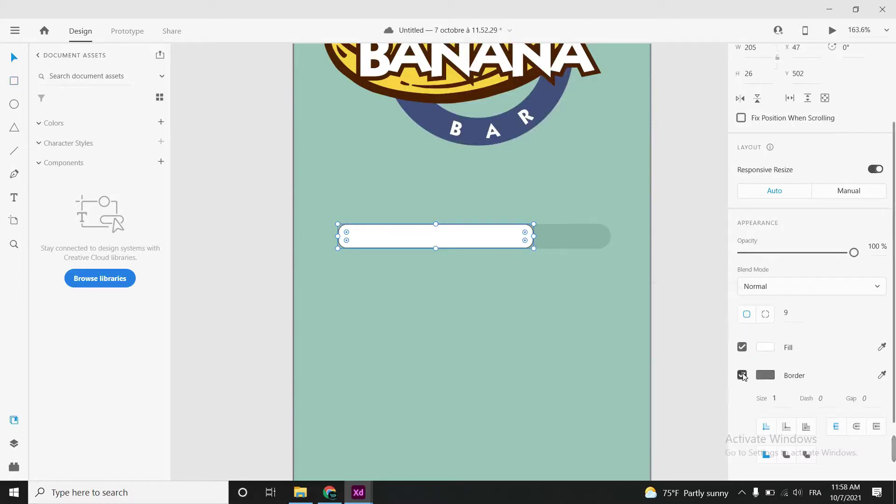
left_click(742, 376)
left_click(765, 347)
left_click(724, 397)
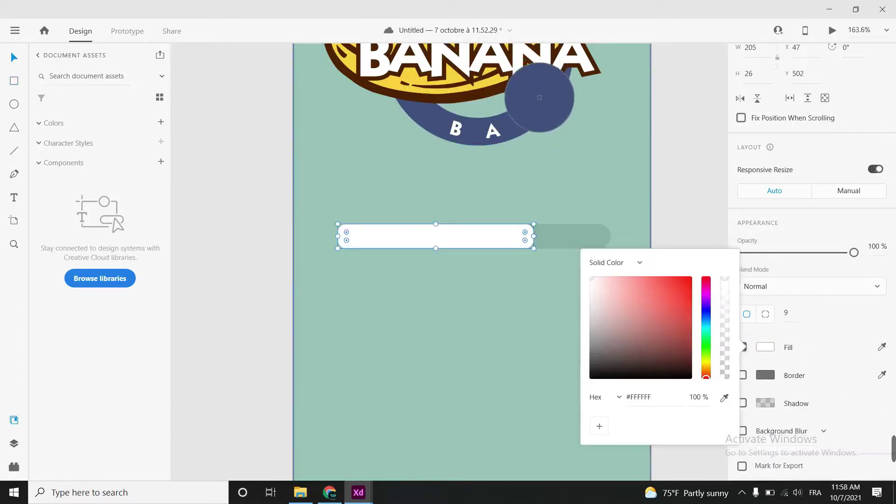
left_click(539, 97)
left_click(674, 257)
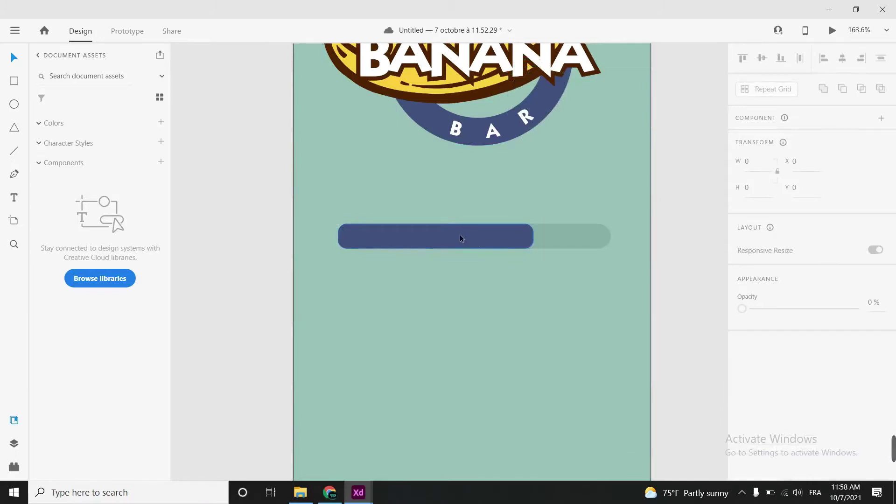
scroll(492, 264, "down", 5)
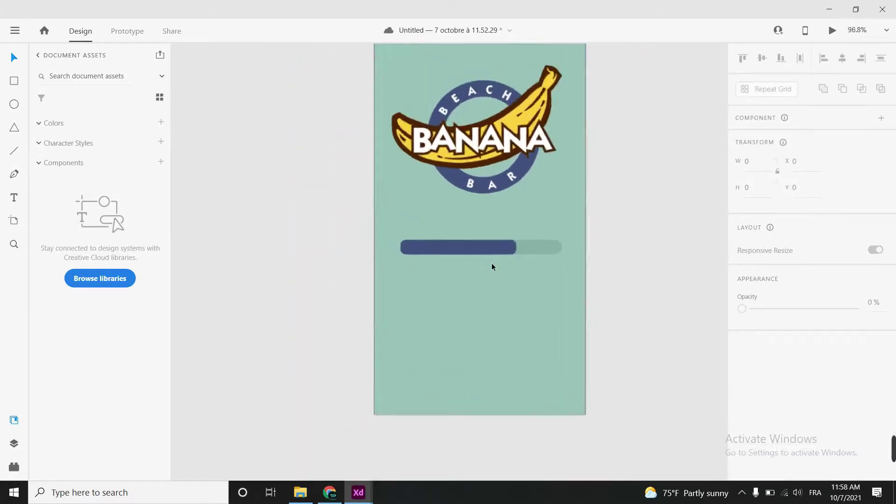
- Type a 70% label on the progress bar and make its text white
scroll(492, 263, "up", 5)
type("%")
double_click(475, 234)
key("ctrl+a")
scroll(812, 280, "down", 5)
left_click(765, 347)
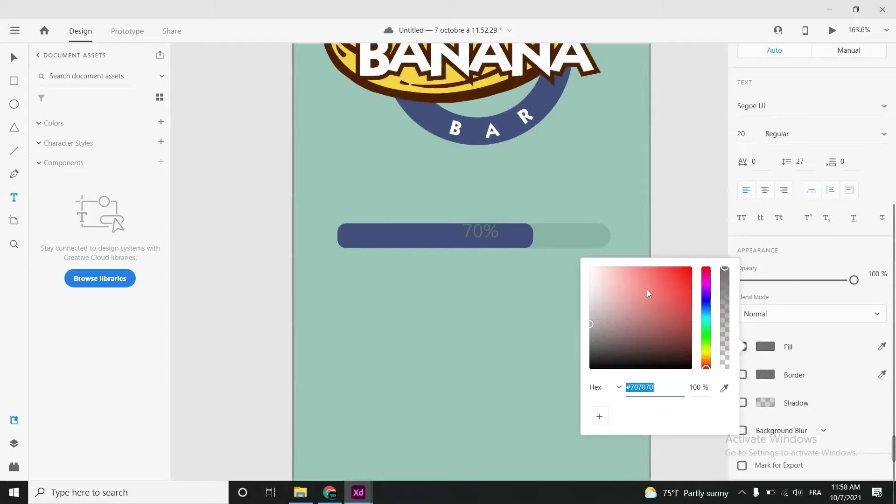
left_click(582, 283)
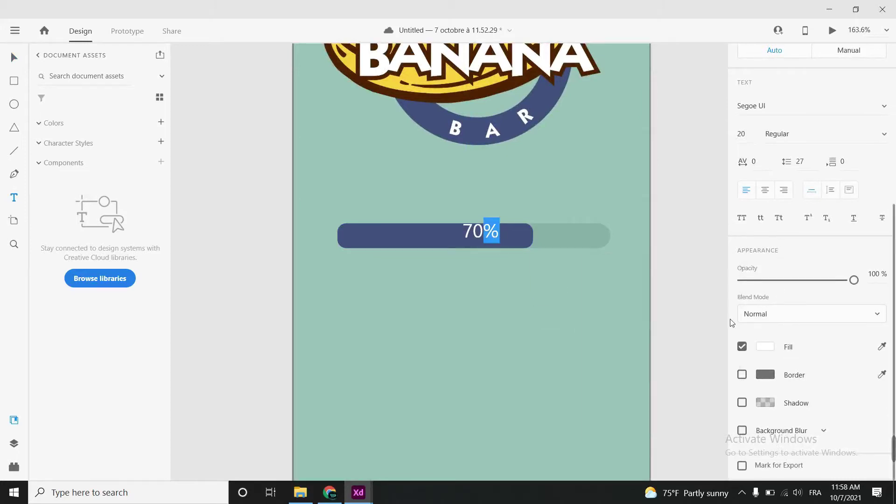
key("Escape")
- Shrink the 70% label's font size and centre it on the blue bar
type("14")
key("Return")
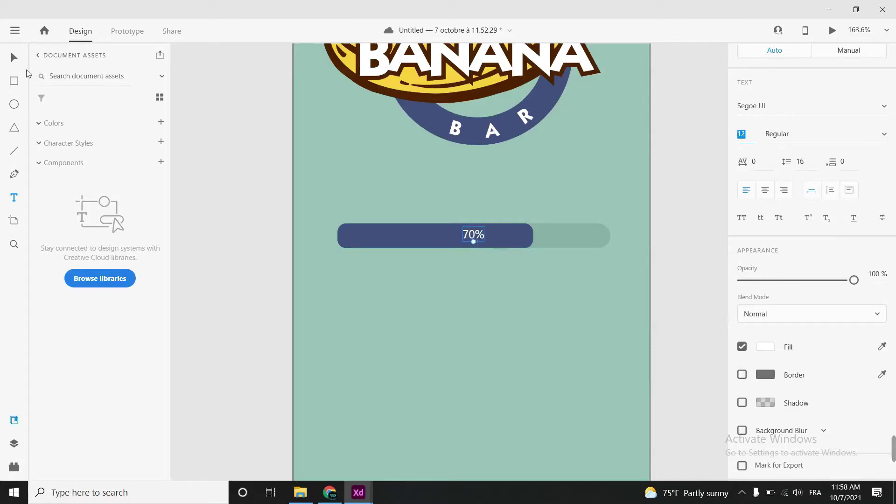
left_click_drag(479, 244, 464, 380)
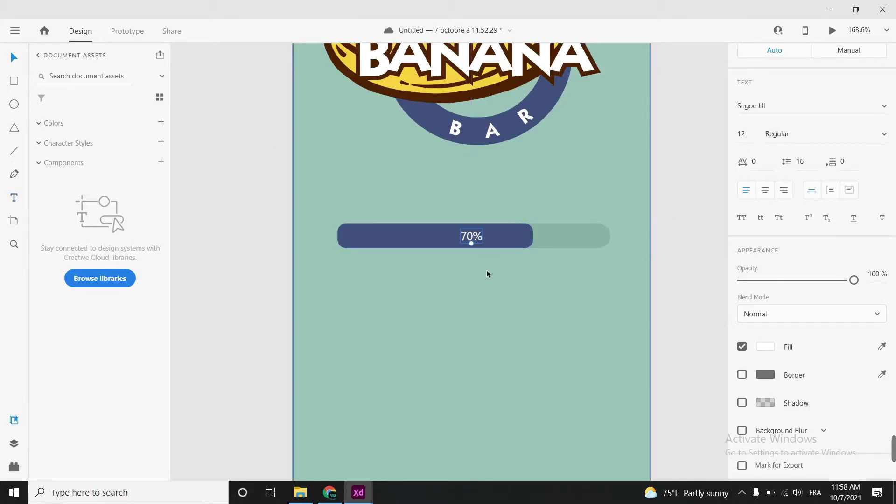
scroll(486, 269, "down", 5)
scroll(494, 289, "up", 3)
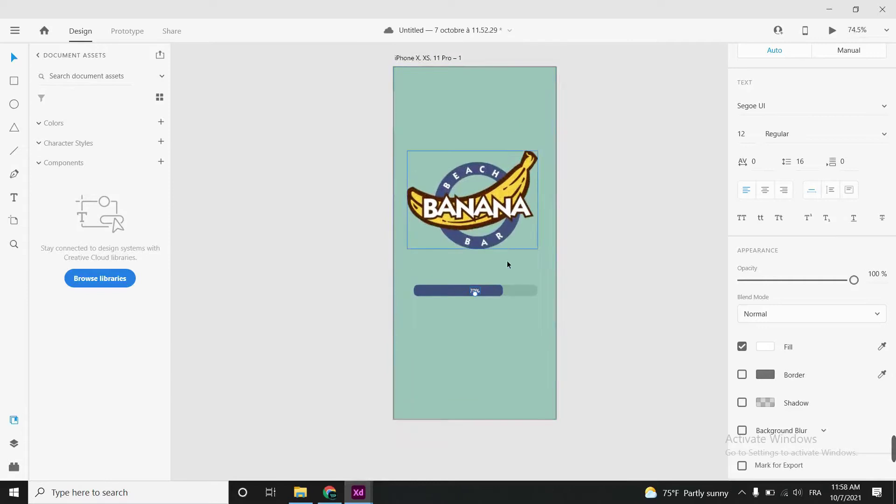
- Add a soft shadow of about 22% opacity under the progress bar track
left_click(520, 301)
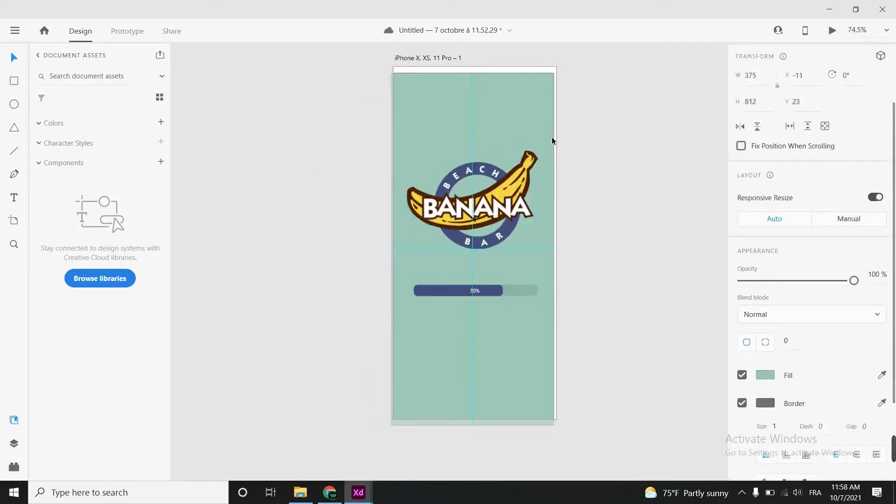
left_click(606, 261)
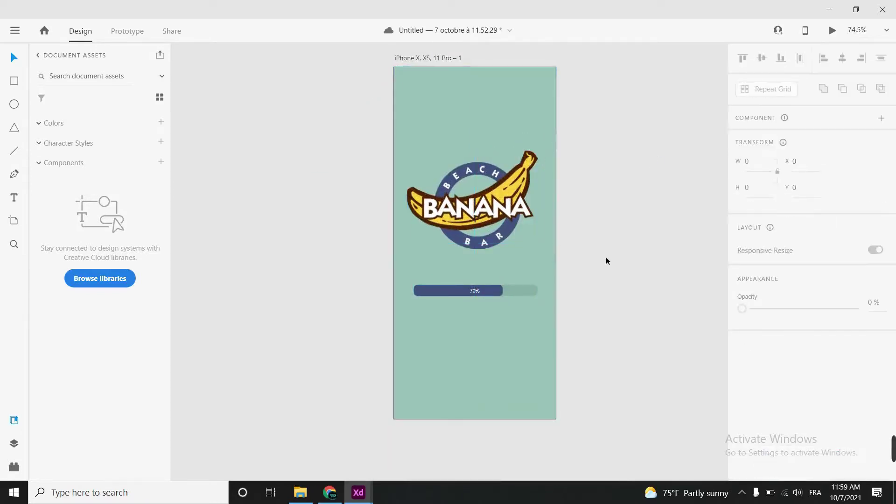
left_click(514, 290)
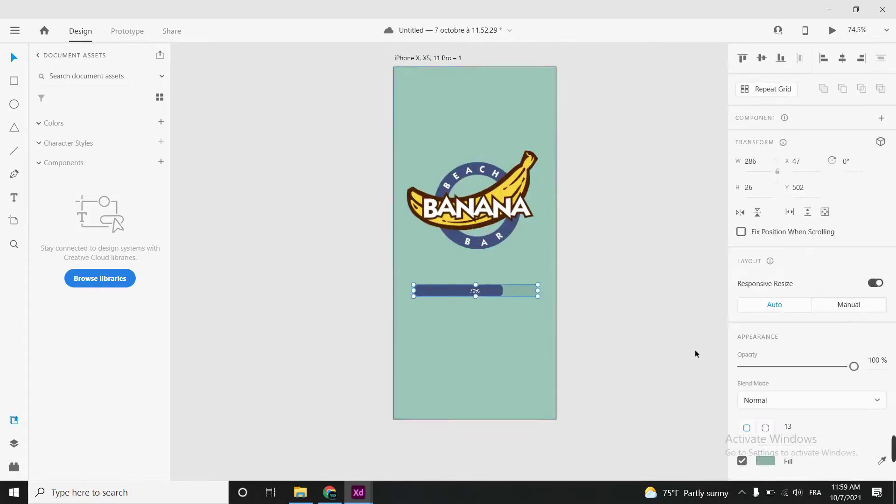
scroll(696, 352, "down", 2)
scroll(771, 409, "down", 3)
left_click(771, 410)
left_click_drag(725, 404, 725, 393)
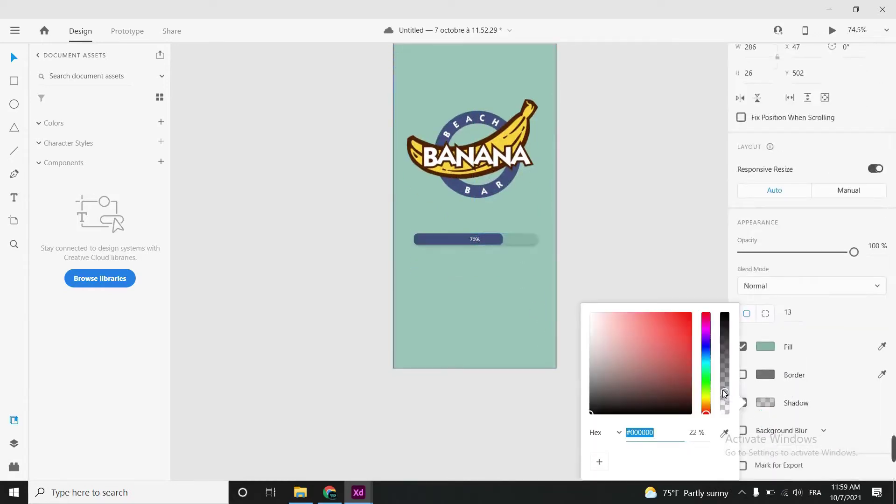
- Give the Banana Beach Bar logo a darker drop shadow
left_click(472, 154)
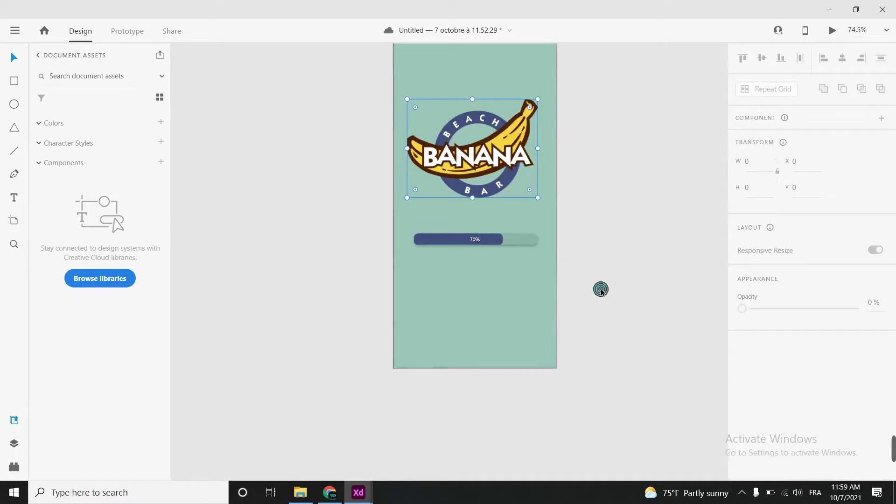
left_click(766, 402)
left_click_drag(725, 398, 724, 360)
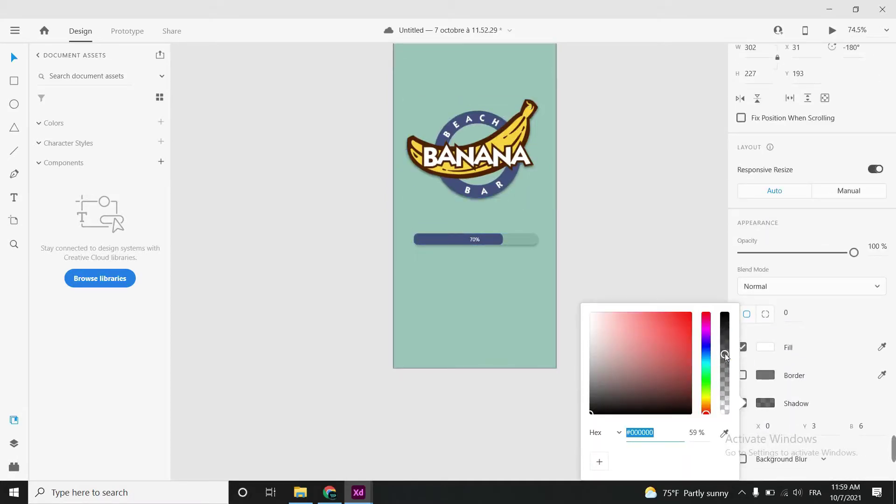
left_click(634, 266)
scroll(583, 273, "up", 2)
scroll(584, 273, "up", 1)
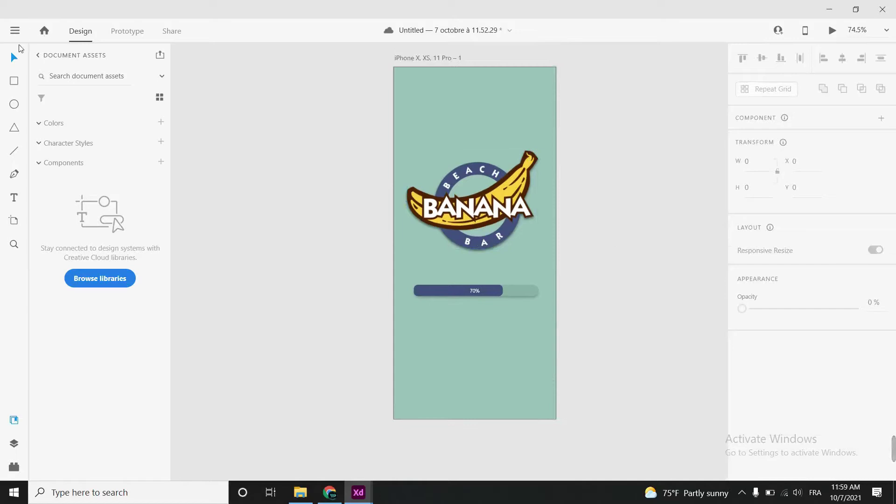
- Add an iPhone X artboard beside the splash screen and delete the extra duplicate
key("a")
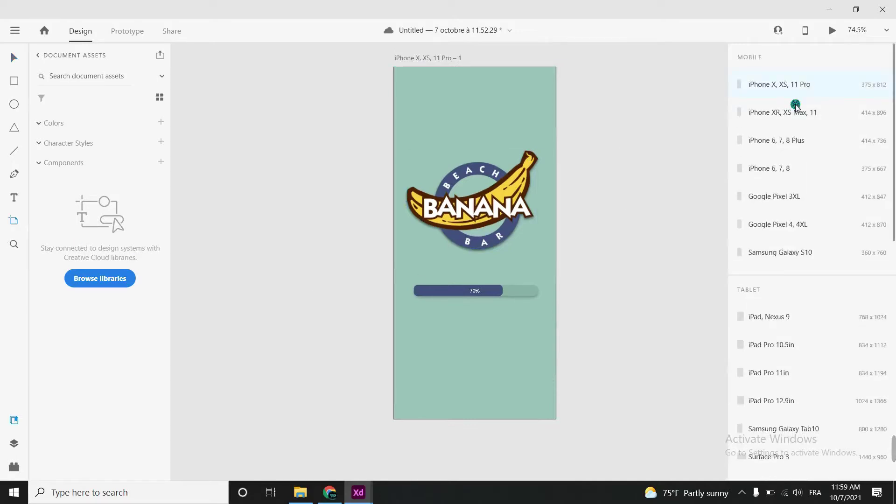
left_click(793, 102)
key("ctrl+d")
right_click(571, 198)
left_click(590, 196)
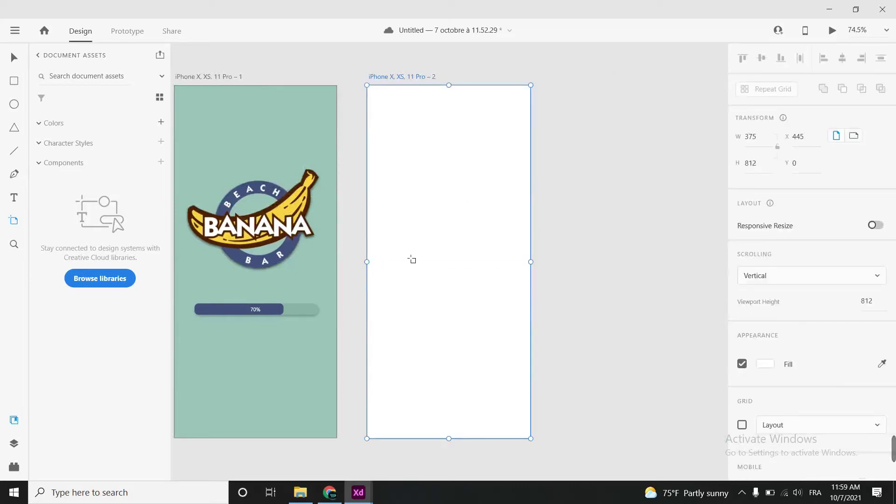
scroll(424, 256, "down", 2)
scroll(484, 195, "left", 5)
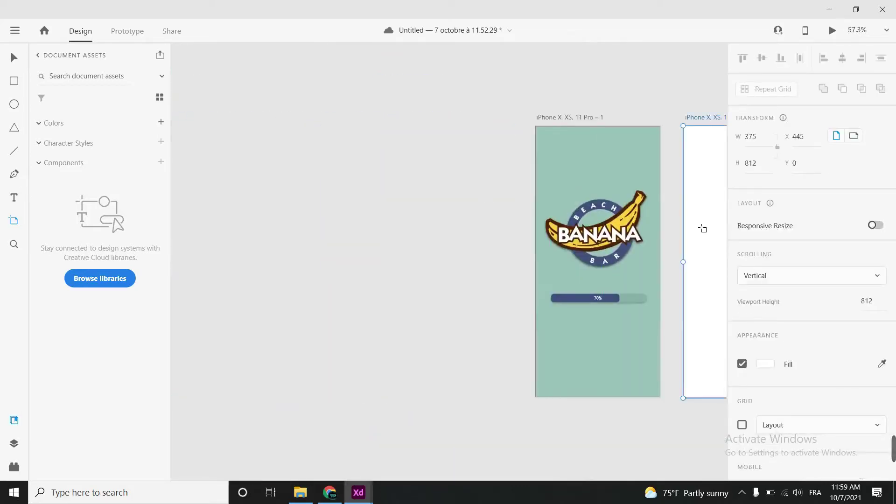
scroll(380, 286, "right", 5)
- Copy the splash screen's sage-green background rectangle onto the second artboard
left_click(17, 58)
left_click(547, 231)
left_click(342, 166)
key("ctrl+shift+bracketright")
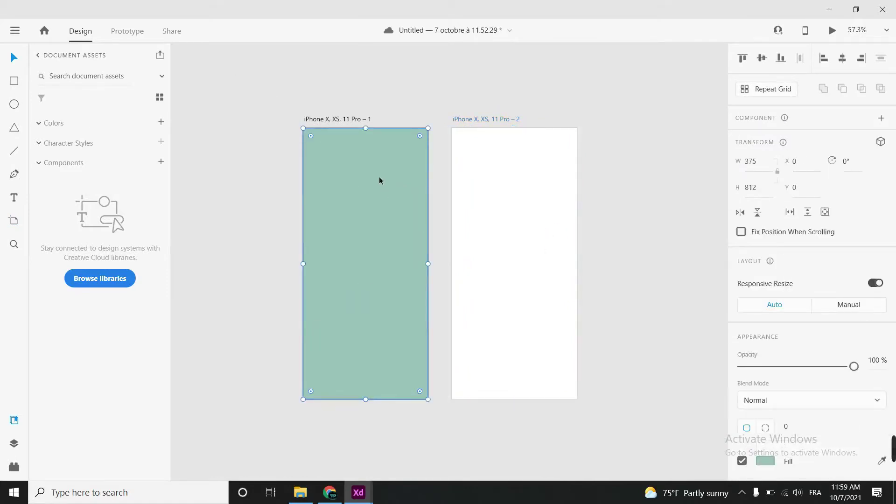
left_click_drag(380, 181, 527, 178)
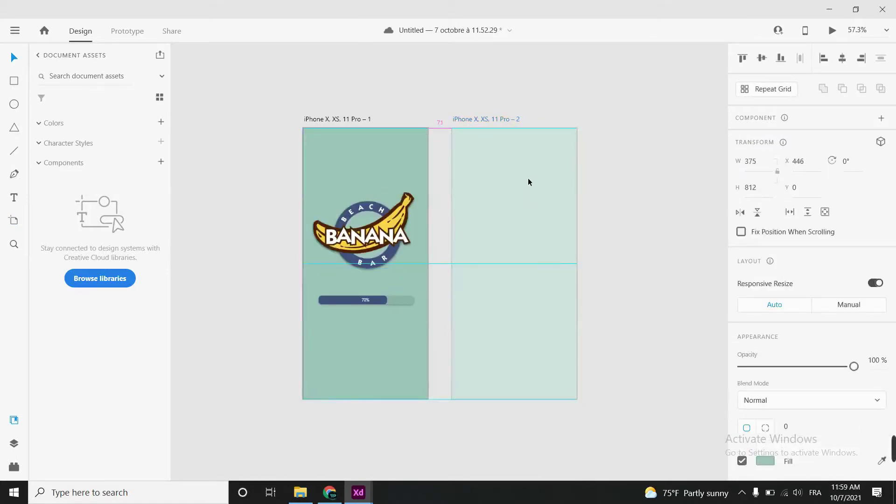
left_click(649, 189)
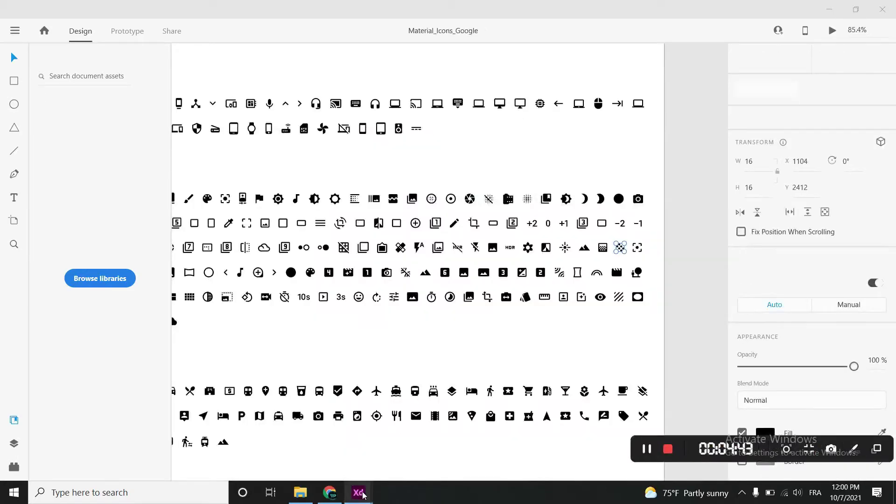
- Place the dot-pattern graphic on the second artboard, enlarge it and move it to the top
left_click(362, 494)
left_click(541, 226)
key("ctrl+v")
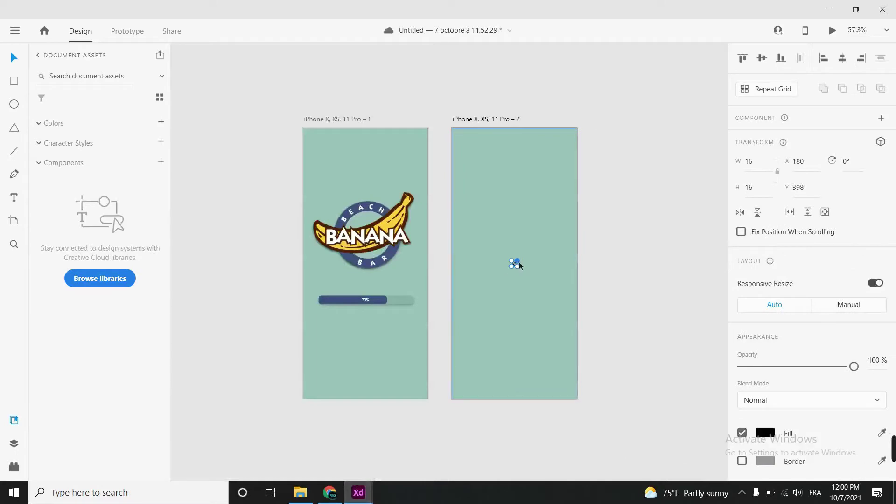
scroll(520, 265, "up", 5)
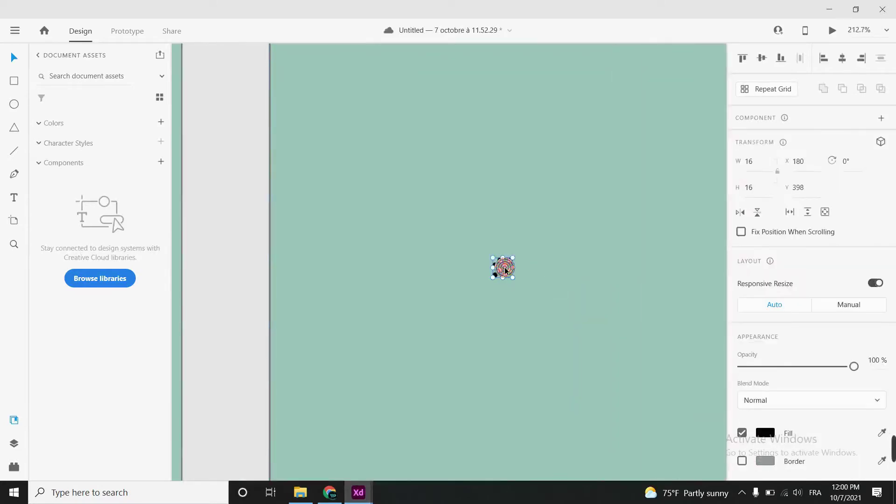
left_click_drag(513, 257, 624, 131)
scroll(599, 174, "down", 5)
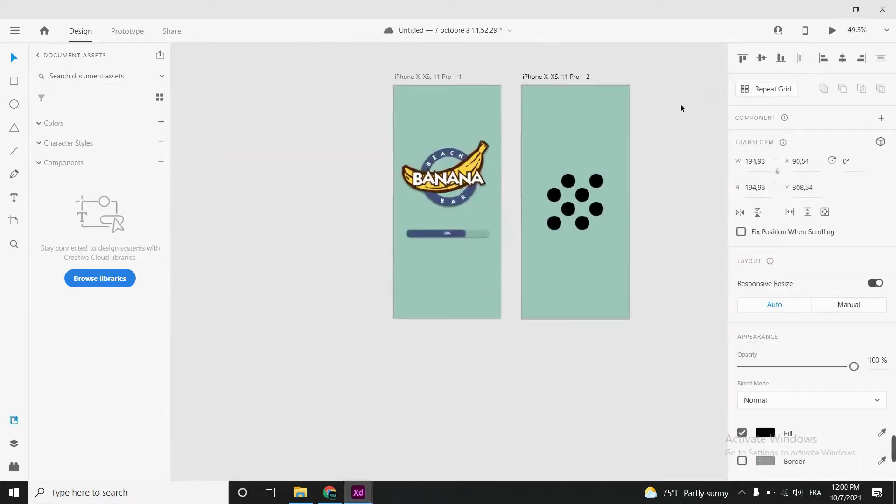
scroll(682, 108, "up", 3)
left_click_drag(500, 254, 540, 100)
left_click_drag(483, 154, 451, 204)
scroll(512, 144, "up", 2)
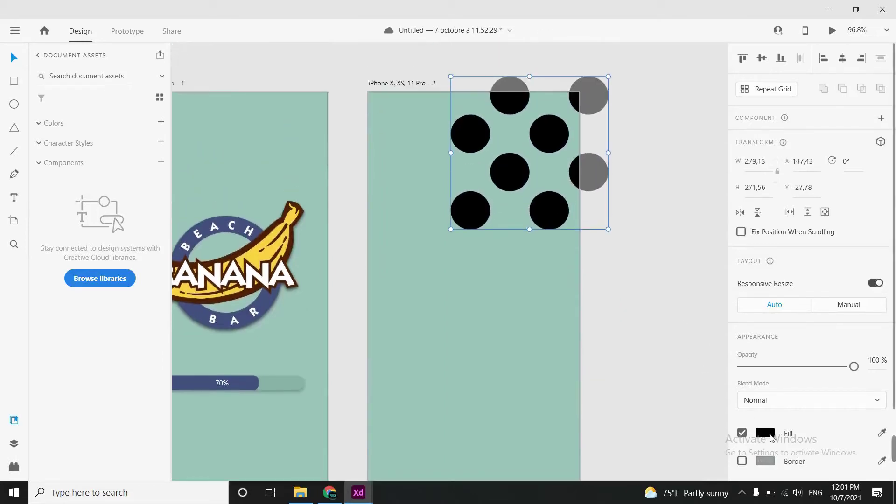
- Colour the dots with the logo's dark blue and settle them in the top-right corner
left_click(771, 437)
left_click(724, 433)
left_click(266, 301)
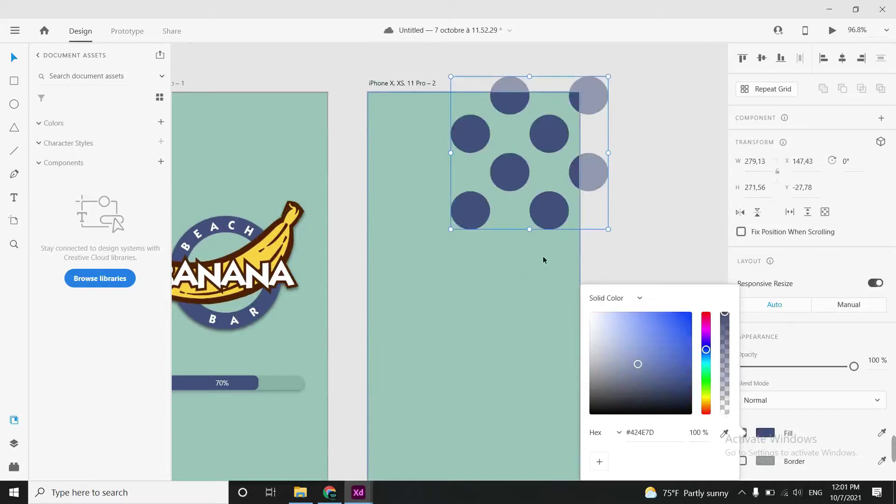
left_click(621, 265)
left_click_drag(576, 112, 575, 108)
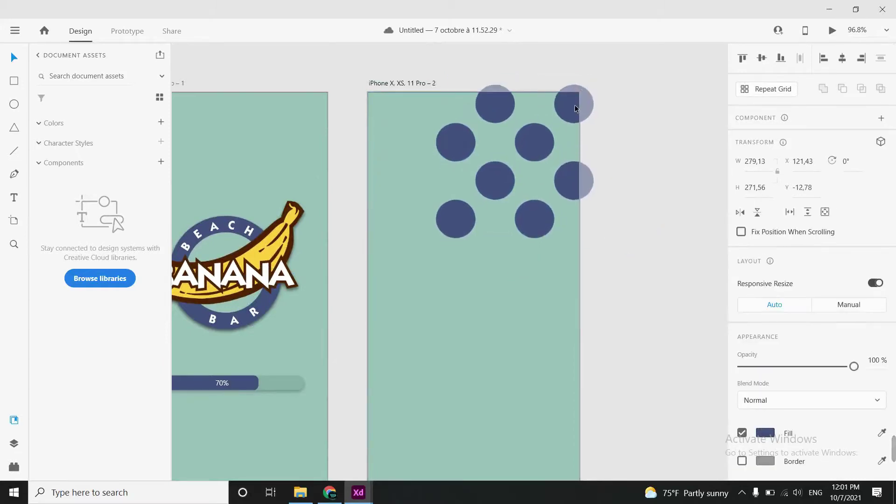
mouse_move(436, 239)
left_mouse_down()
mouse_move(437, 252)
mouse_move(451, 231)
left_mouse_up()
left_click(516, 290)
scroll(500, 282, "down", 3)
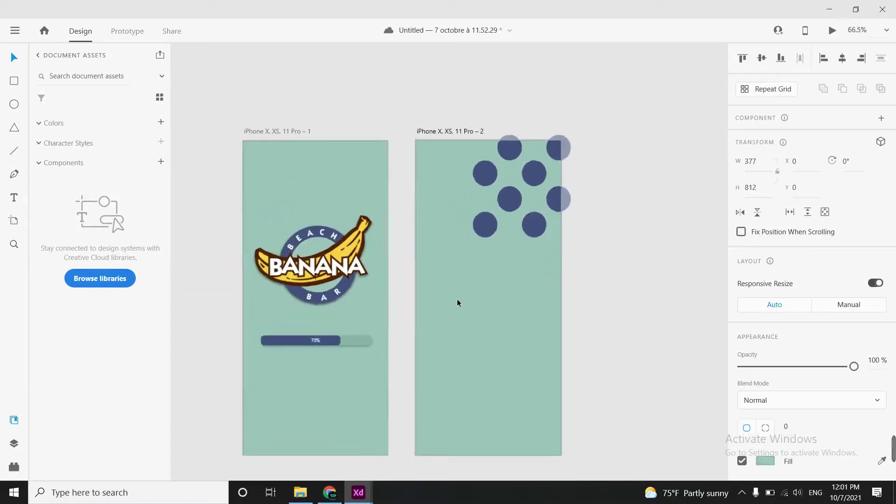
scroll(457, 302, "up", 1)
- Type 'Login' on the second artboard and set its font size to 30
left_click(433, 248)
type("Login")
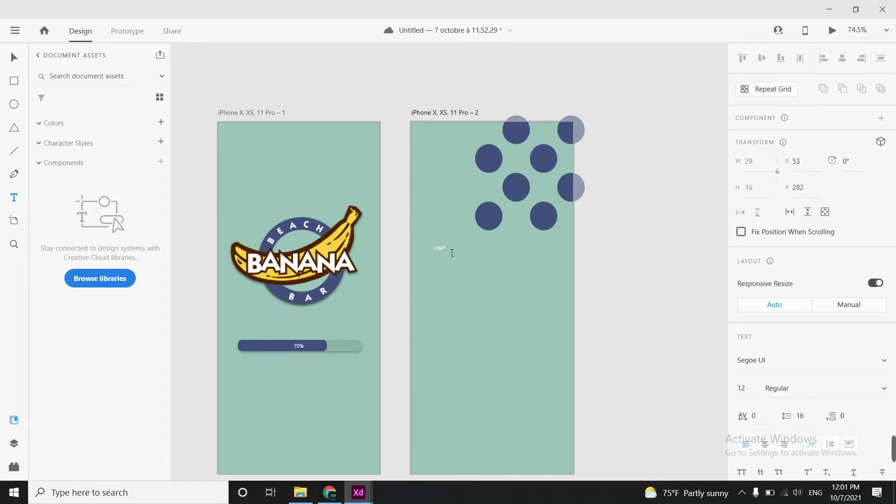
key("ctrl+a")
scroll(878, 322, "down", 2)
left_click(885, 323)
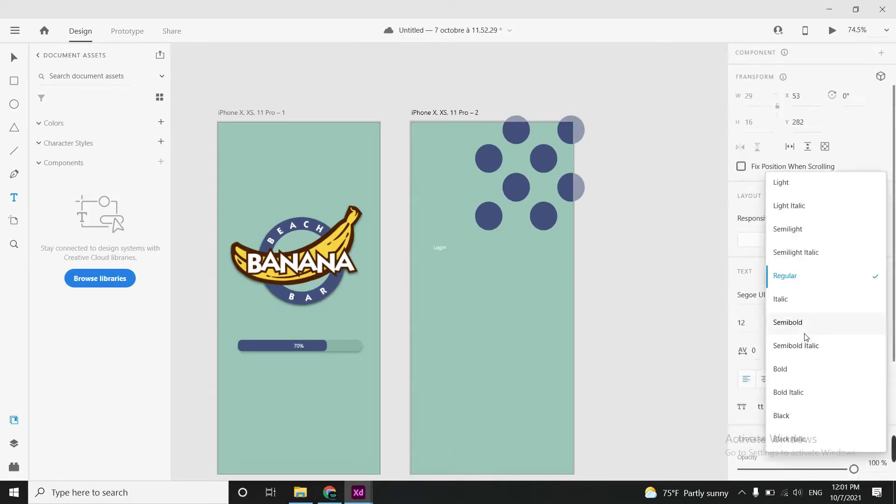
left_click(749, 329)
type("30")
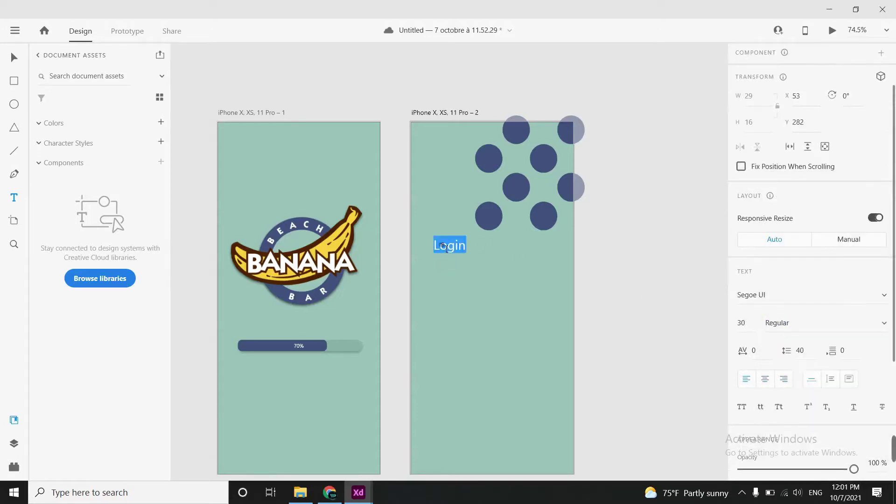
- Make the Login heading bold Tahoma and move it below the dots
left_click(883, 297)
scroll(830, 314, "up", 2)
scroll(830, 327, "down", 8)
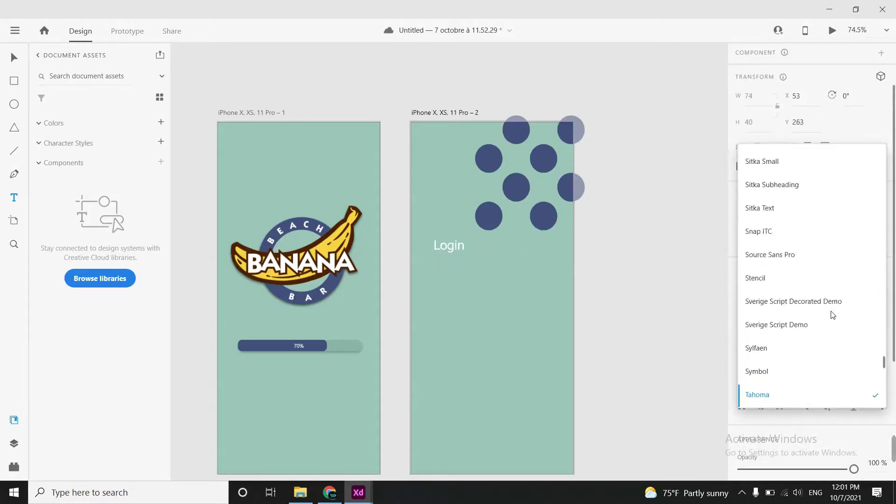
left_click(790, 380)
left_click(885, 323)
left_click(781, 348)
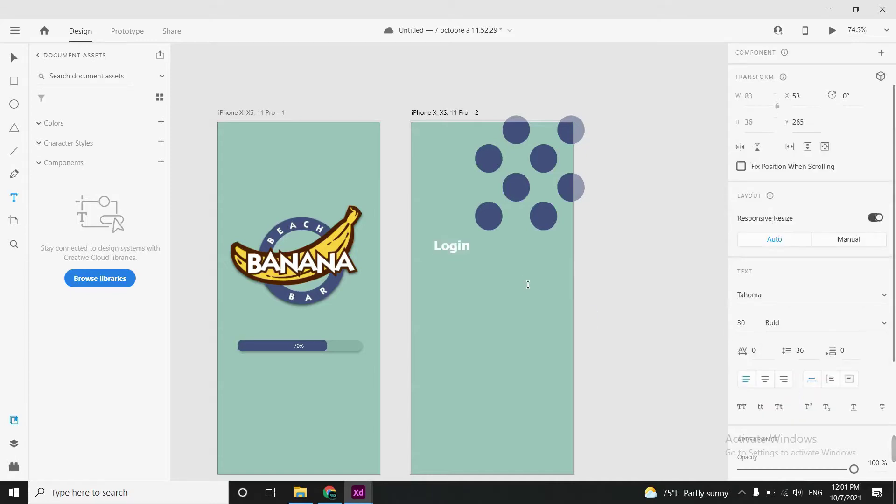
key("Escape")
left_click_drag(462, 246, 464, 267)
left_click(525, 297)
- Draw a white input field under the Login heading, widen it, and duplicate it below
scroll(525, 297, "down", 2)
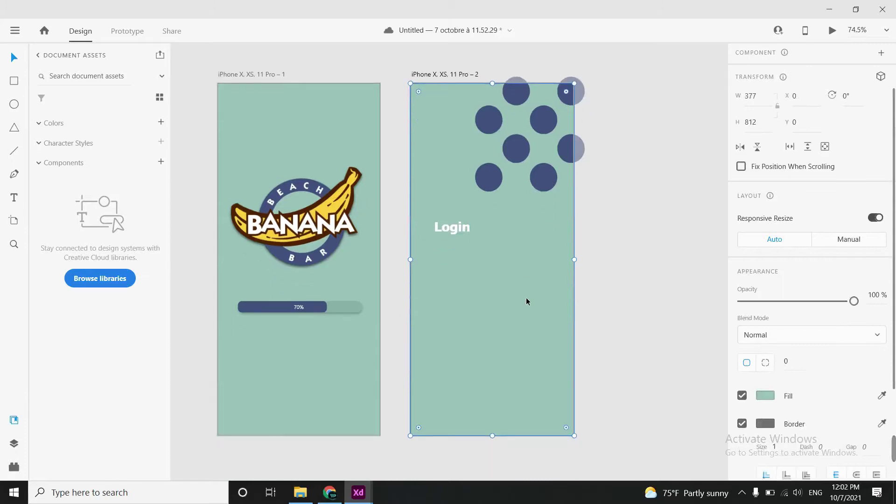
left_click_drag(434, 246, 558, 262)
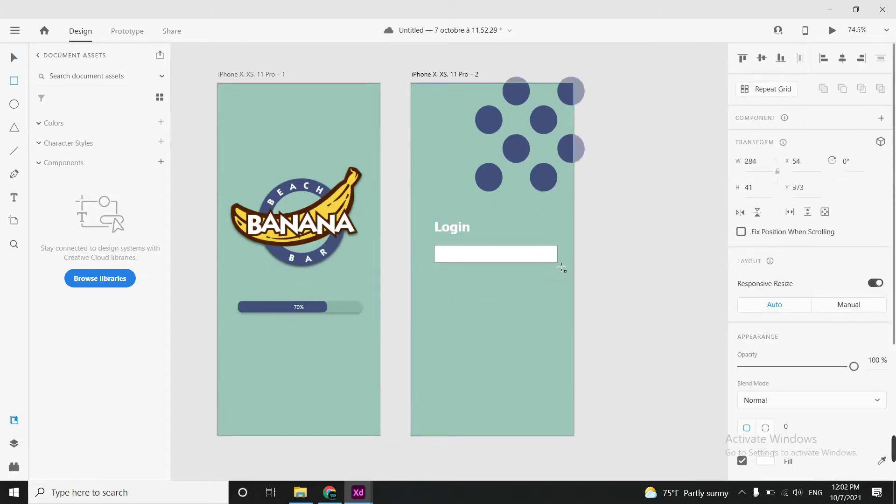
key("v")
left_click_drag(434, 254, 427, 254)
left_click_drag(555, 254, 556, 254)
left_click_drag(487, 257, 505, 279)
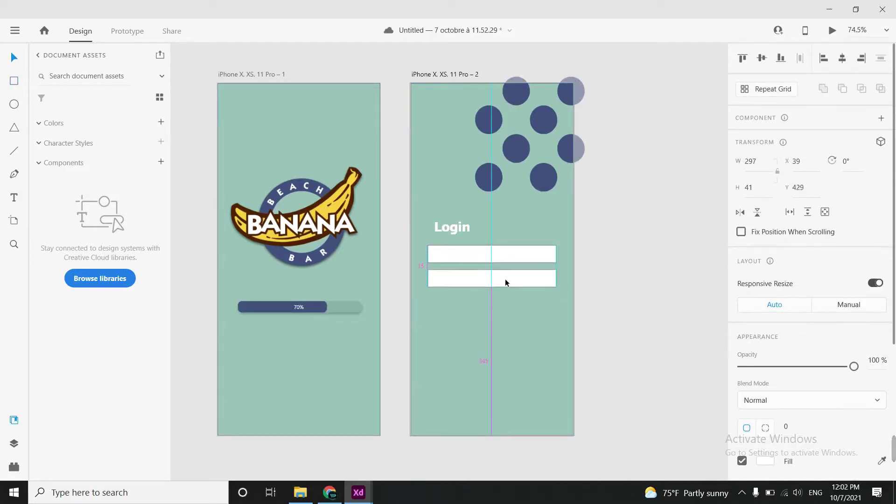
- Remove the first field's fill and give it a darkened drop shadow
scroll(541, 256, "down", 2)
scroll(775, 311, "down", 5)
scroll(615, 237, "up", 3)
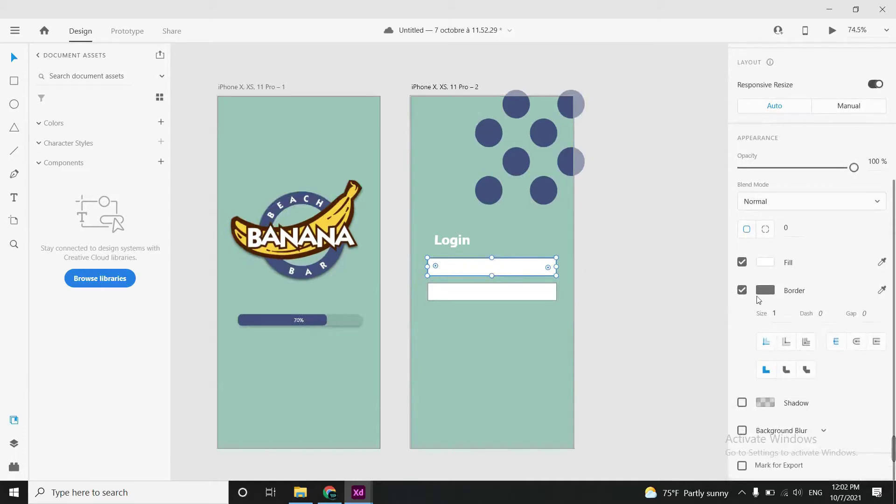
scroll(759, 300, "up", 2)
left_click(766, 347)
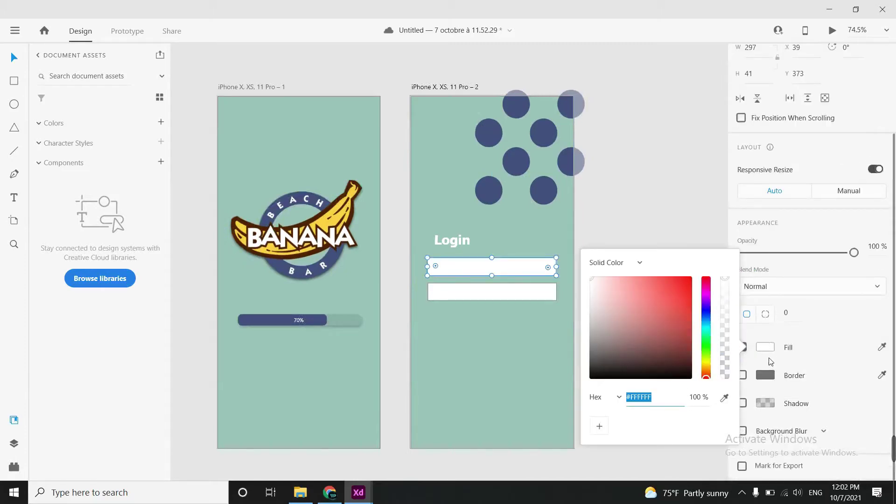
left_click(743, 347)
left_click(742, 403)
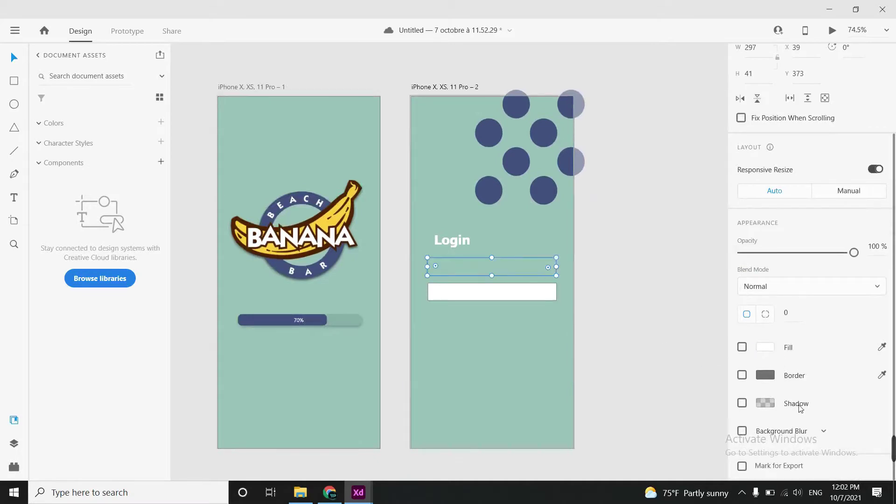
left_click(766, 402)
left_click_drag(725, 398, 725, 334)
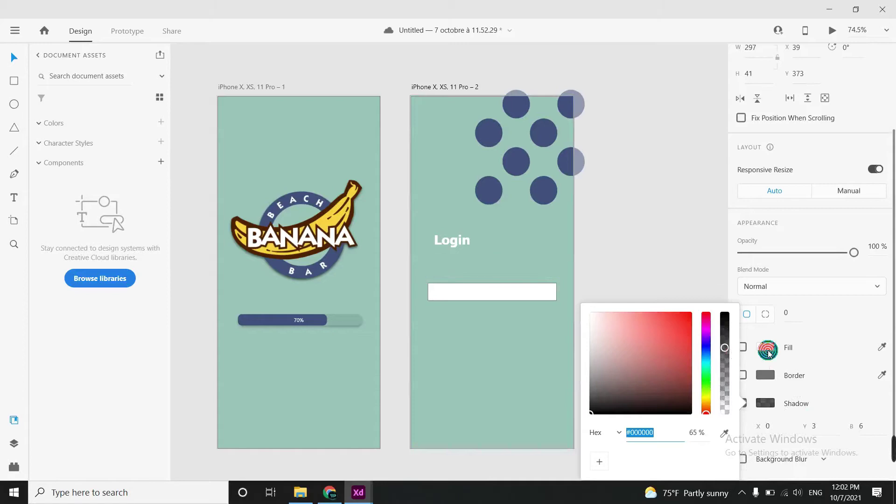
- Tint the first field's fill with the dots' dark blue at a lighter, lower opacity
left_click(766, 346)
left_click(724, 397)
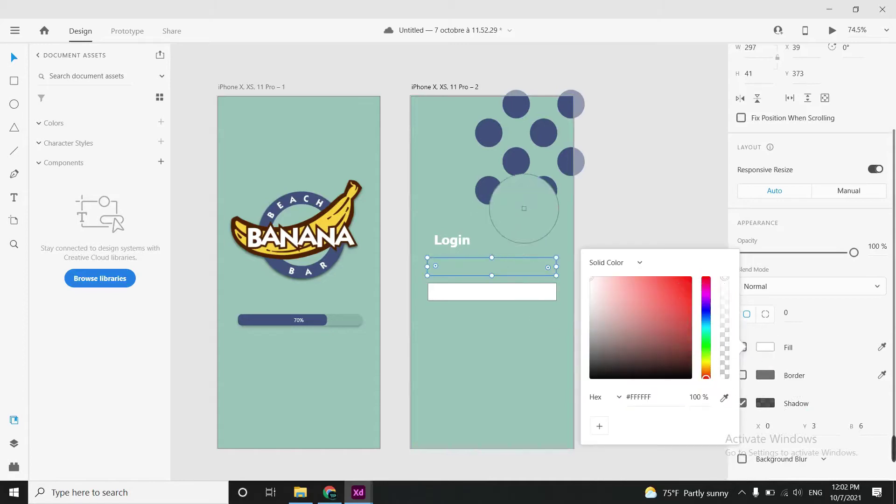
left_click(541, 194)
left_click(725, 331)
mouse_move(723, 338)
left_mouse_down()
mouse_move(723, 365)
mouse_move(724, 349)
left_mouse_up()
left_click(781, 358)
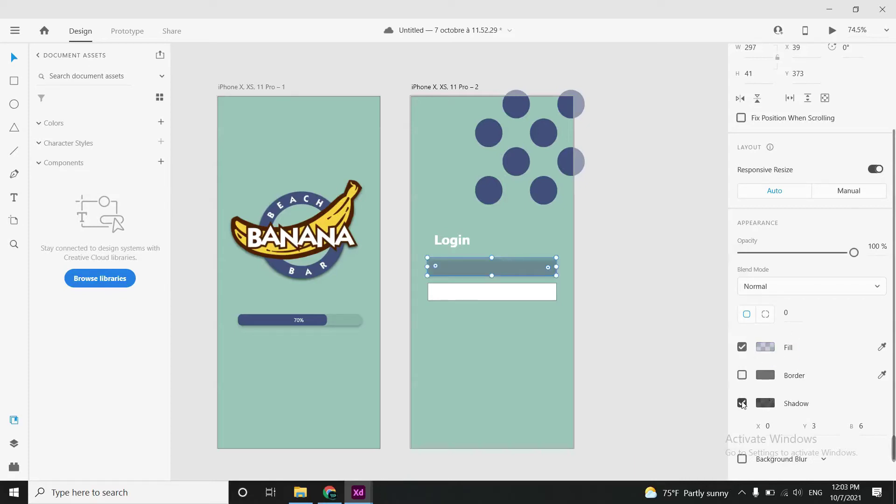
- Match the field's fill to the green background and fine-tune the shadow's opacity
left_click(766, 349)
left_click(724, 396)
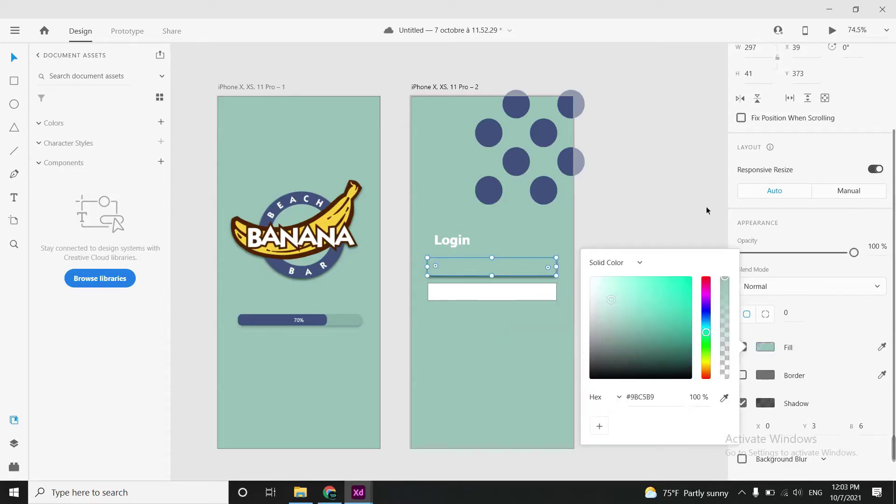
left_click(708, 208)
scroll(779, 378, "down", 5)
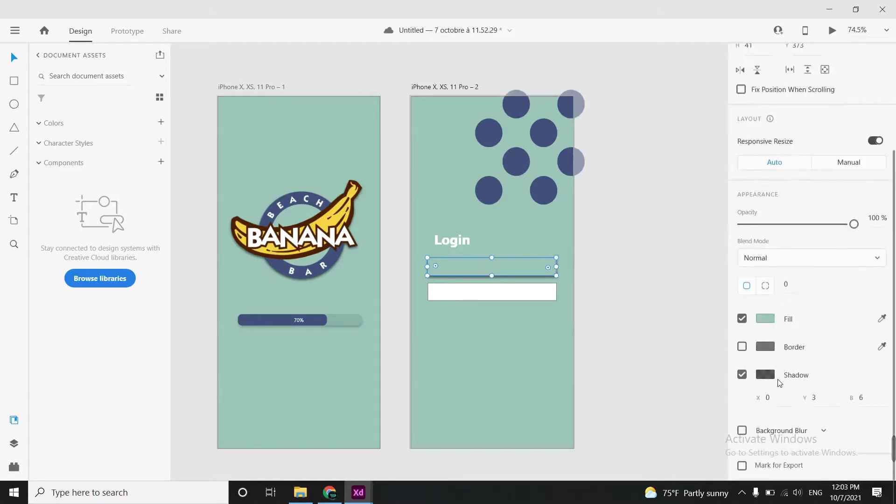
left_click(770, 378)
left_click_drag(725, 330, 726, 344)
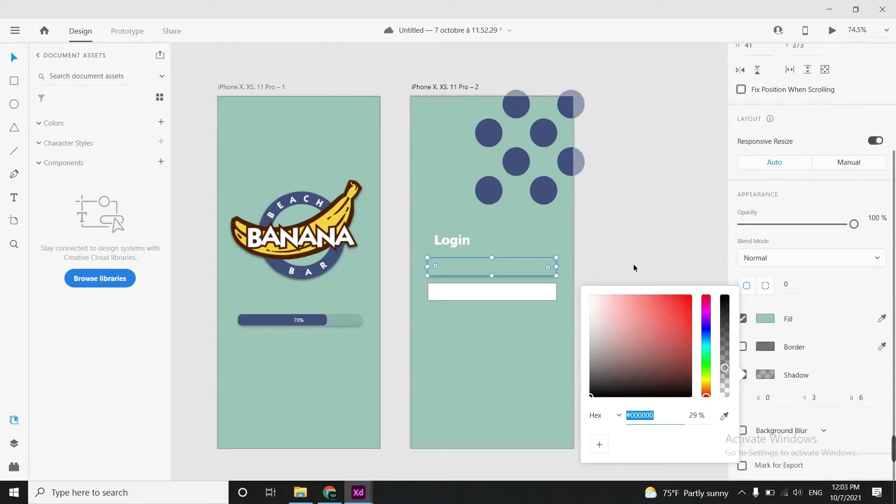
left_click(536, 268)
- Delete the plain white rectangle and place a copy of the styled field below
left_click(530, 296)
key("Delete")
left_click(526, 274)
left_click_drag(526, 273, 526, 299)
left_click(443, 376)
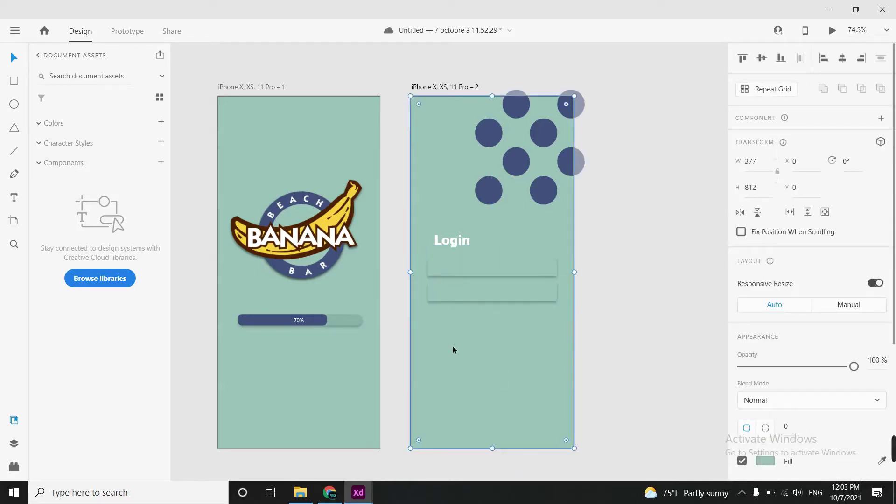
- Line the Login heading up with the two input fields
left_click_drag(450, 240, 444, 244)
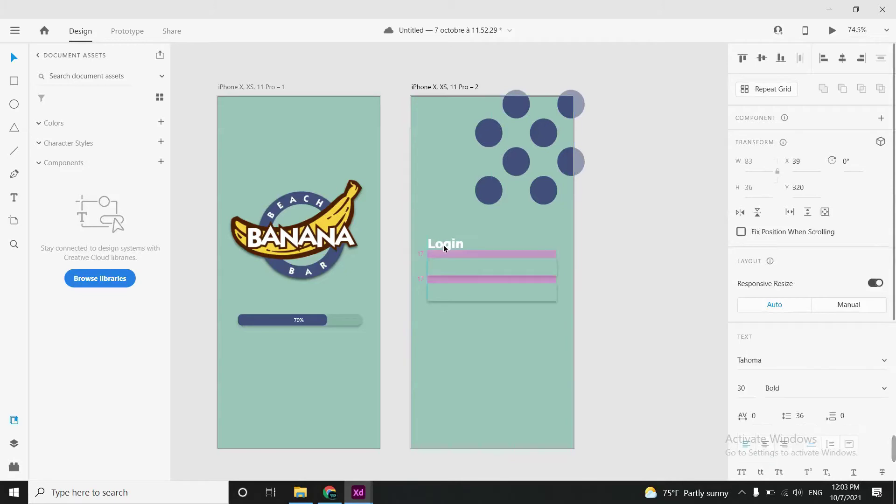
left_click(489, 232)
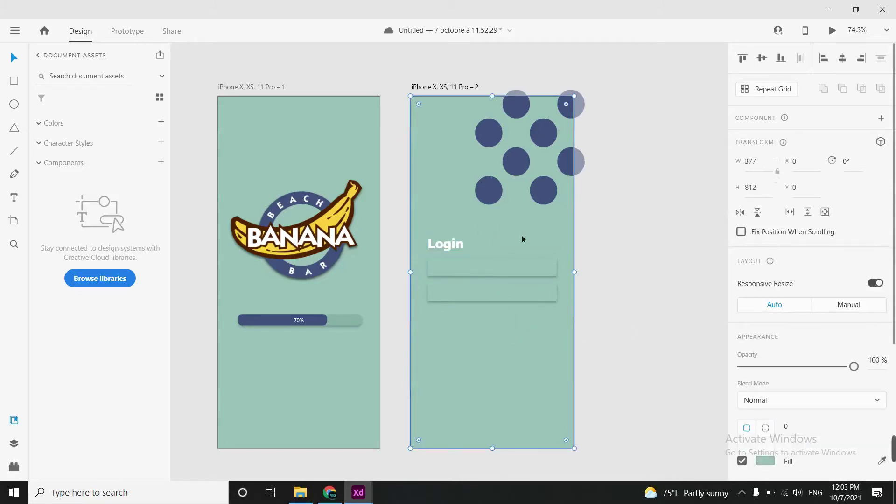
left_click(643, 290)
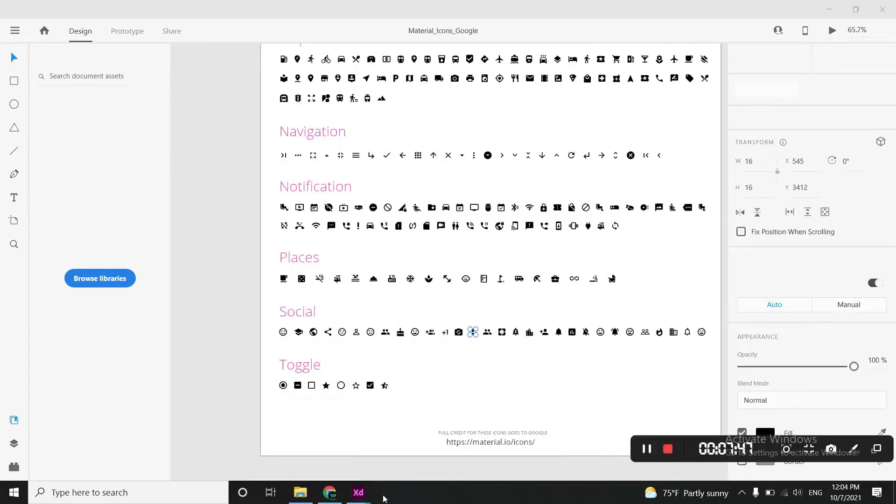
- Paste the copied person icon onto the Login screen
left_click(358, 492)
key("ctrl+v")
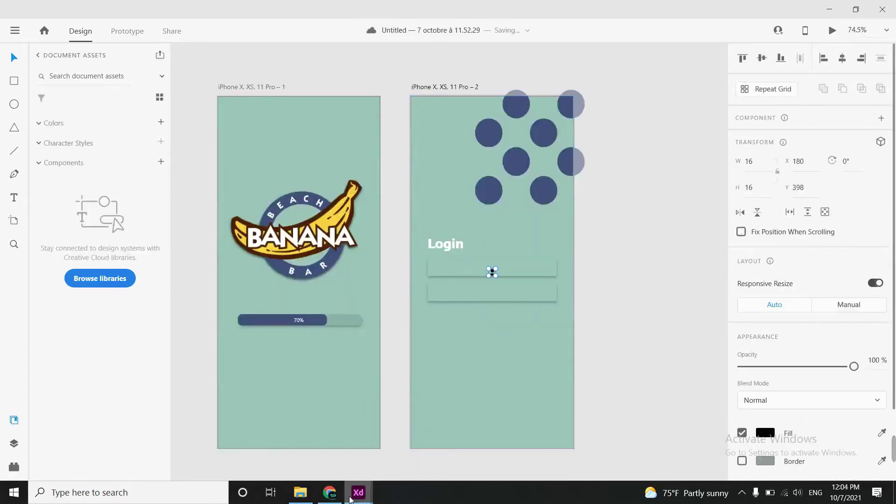
left_click(427, 431)
scroll(442, 349, "up", 2)
scroll(454, 417, "up", 3)
scroll(504, 236, "up", 3)
scroll(504, 235, "up", 3)
scroll(605, 174, "up", 3)
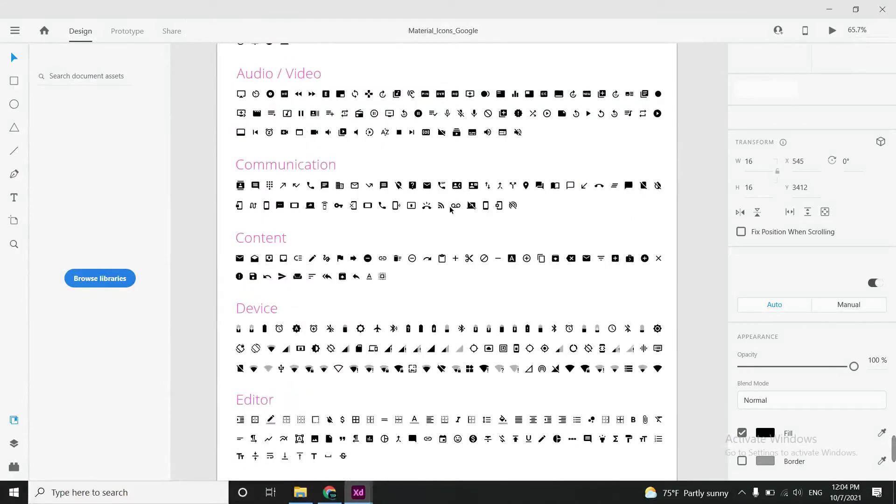
scroll(489, 409, "up", 3)
- Paste the lock icon and place it inside the second field
left_click(426, 406)
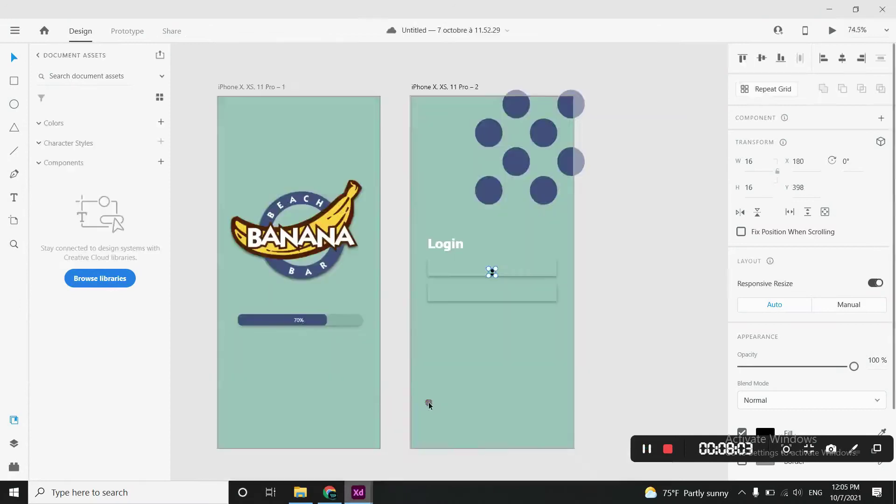
key("ctrl+v")
mouse_move(490, 326)
left_mouse_down()
mouse_move(435, 297)
mouse_move(436, 268)
left_mouse_up()
left_click(492, 272)
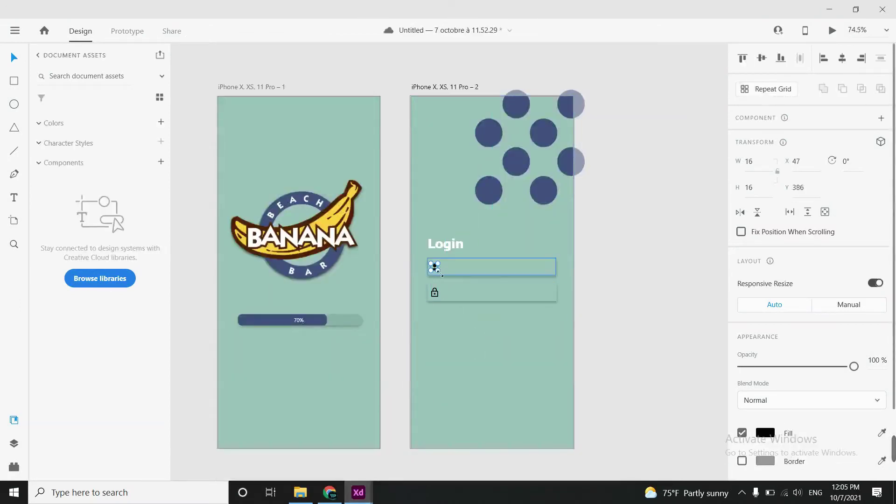
scroll(436, 268, "up", 5)
- Fill the person and lock icons with the circles' dark blue using the eyedropper
left_click(436, 291)
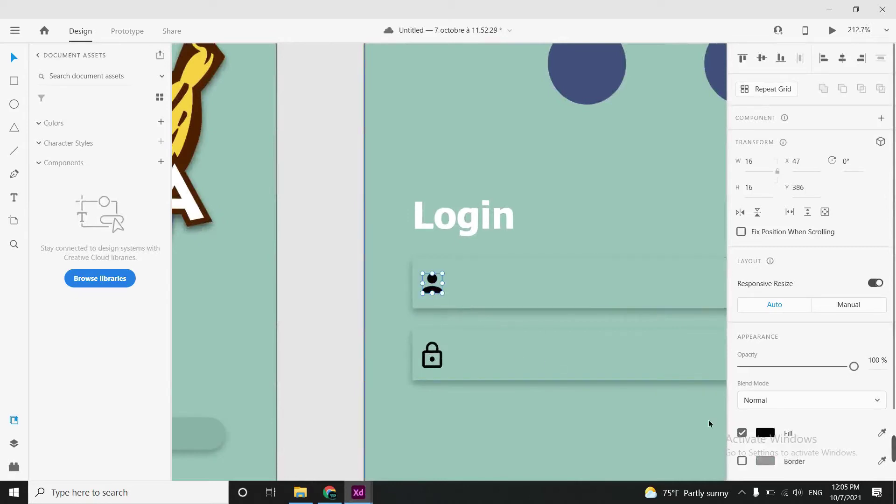
left_click(761, 433)
left_click(727, 434)
left_click(584, 57)
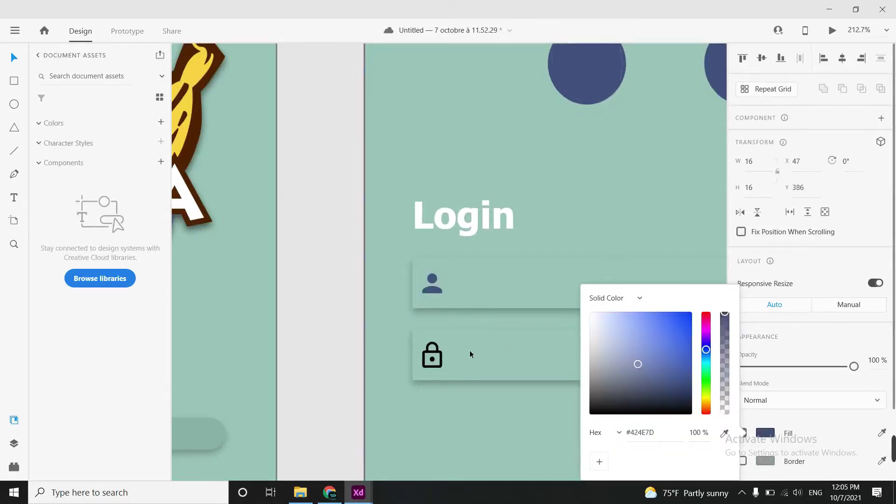
left_click(439, 355)
left_click(762, 437)
left_click(725, 433)
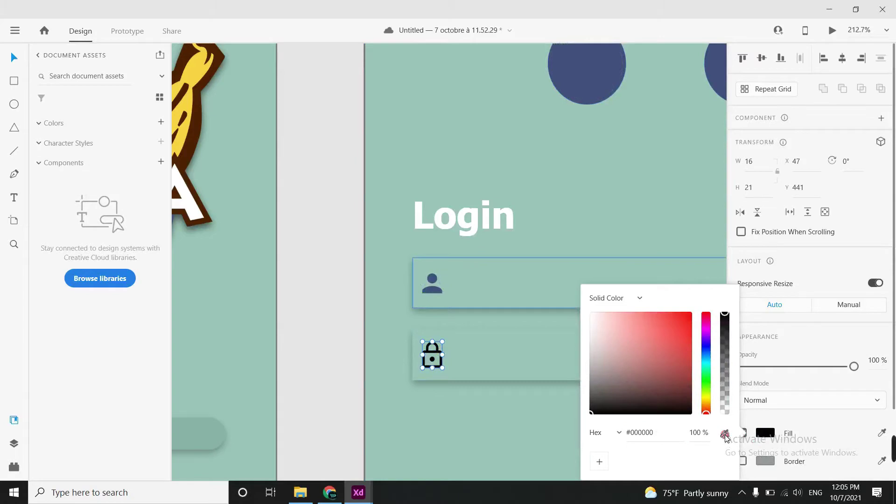
left_click(602, 79)
left_click(521, 416)
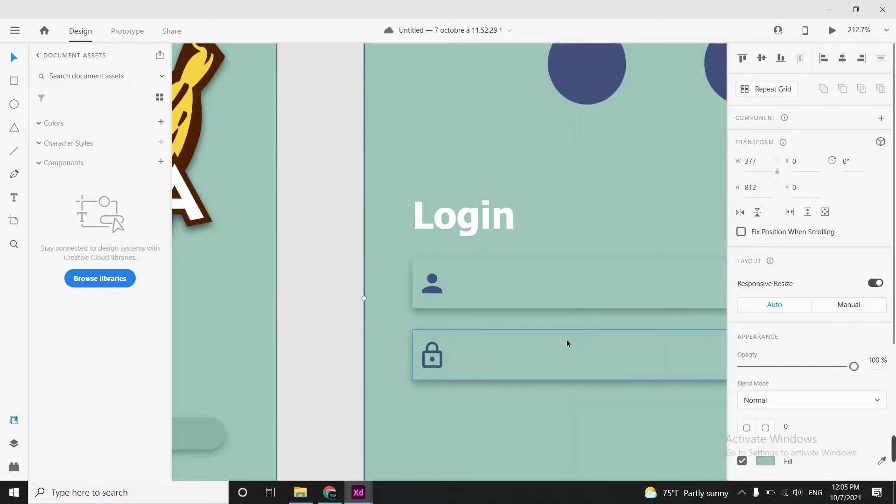
scroll(567, 343, "down", 3)
- Add grey placeholders 'Enter Email' in the first field and 'Enter Password' in the second
key("t")
left_click(505, 293)
left_click(501, 291)
type("Enter Email")
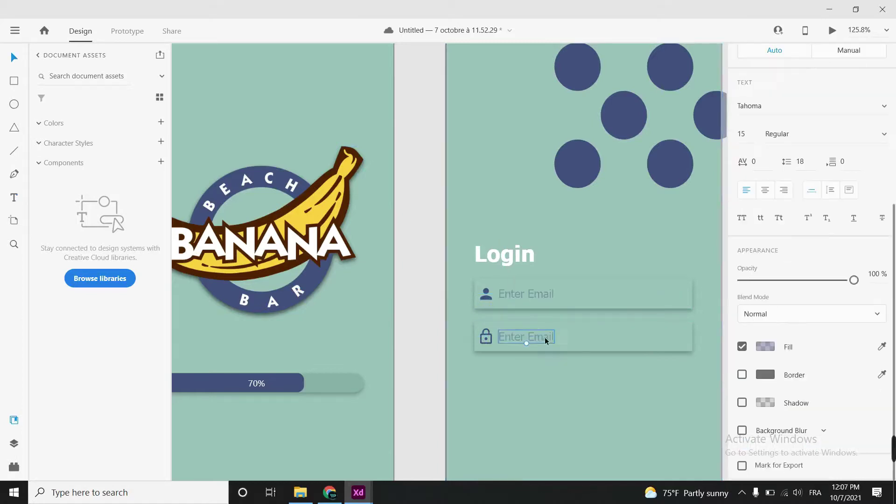
left_click_drag(553, 338, 539, 341)
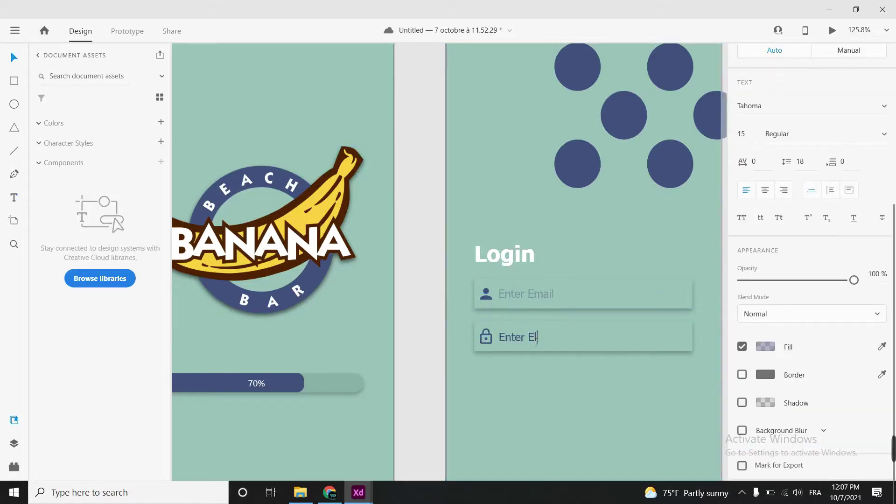
key("Escape")
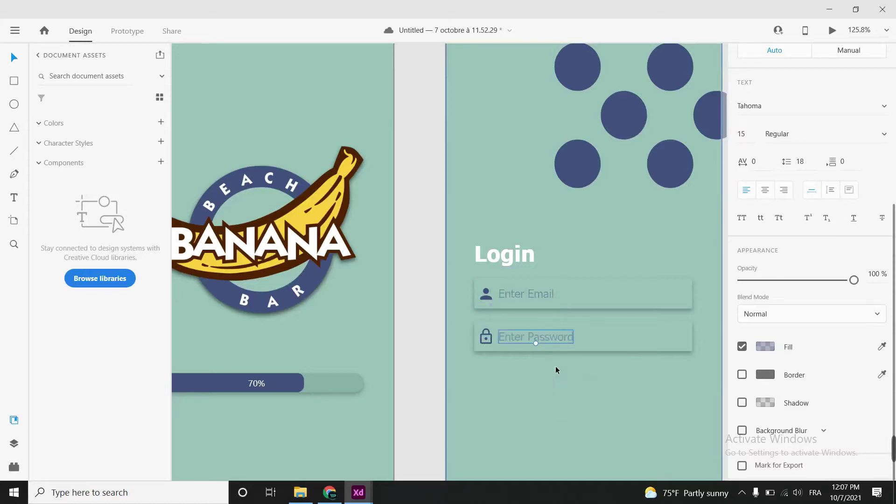
scroll(555, 364, "down", 5)
scroll(714, 416, "up", 5)
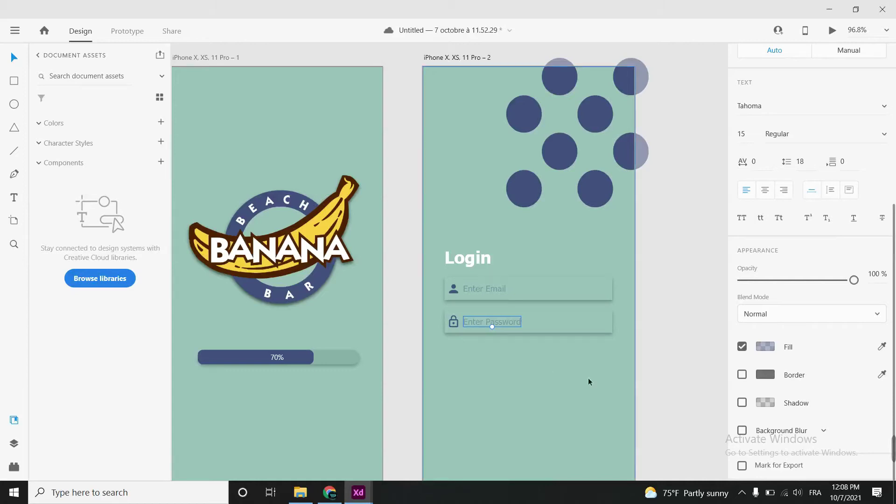
scroll(607, 368, "up", 4)
- Draw an outline-free button rectangle below the fields, filled with the icons' dark blue
key("r")
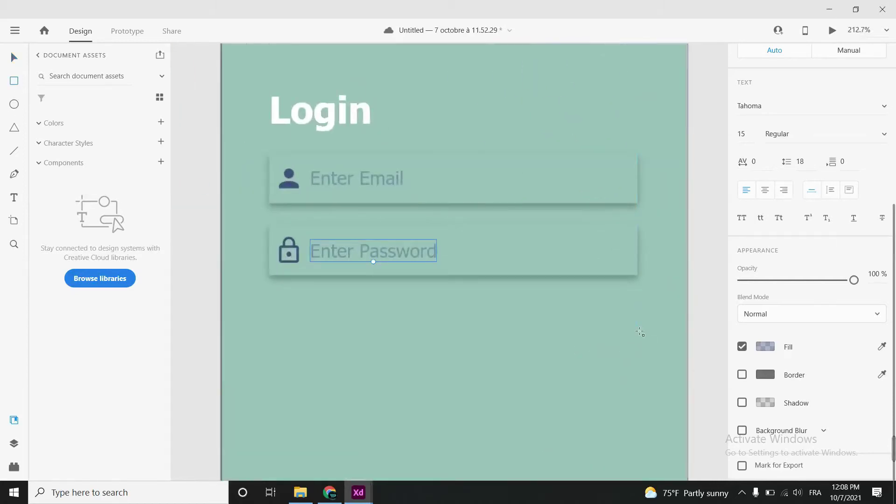
left_click_drag(638, 327, 521, 368)
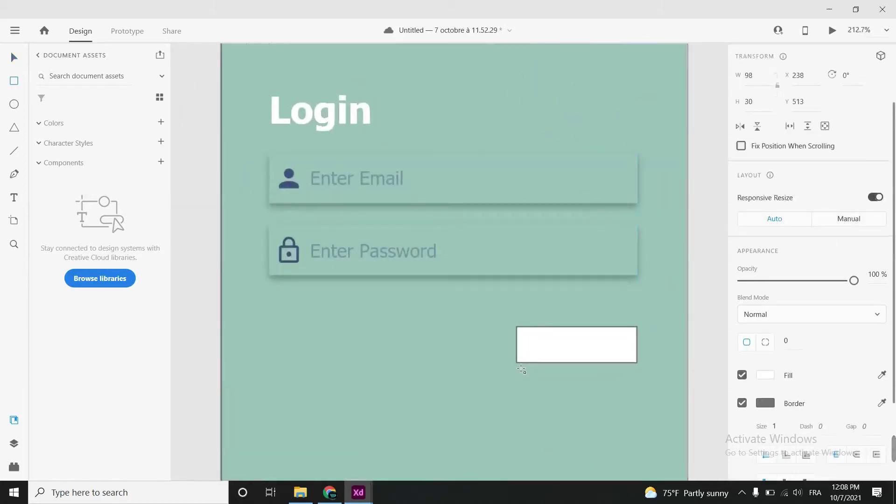
left_click_drag(630, 339, 607, 344)
left_click(765, 376)
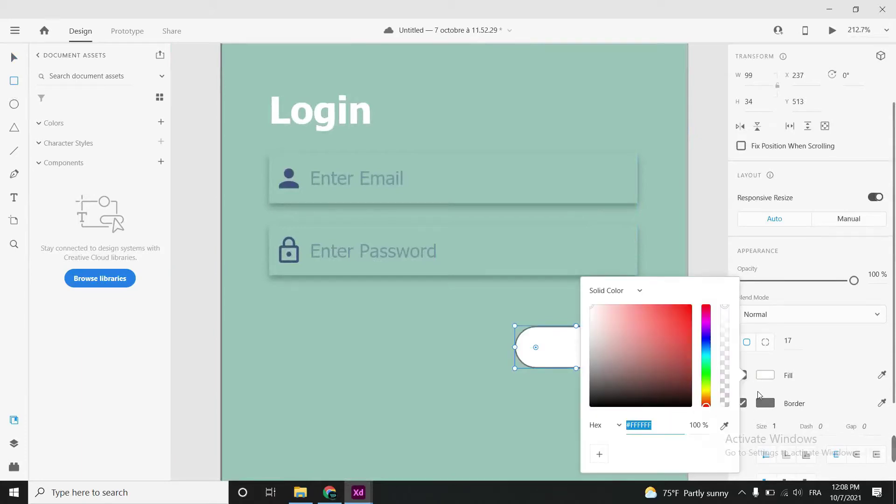
left_click(743, 402)
left_click(766, 375)
left_click(725, 426)
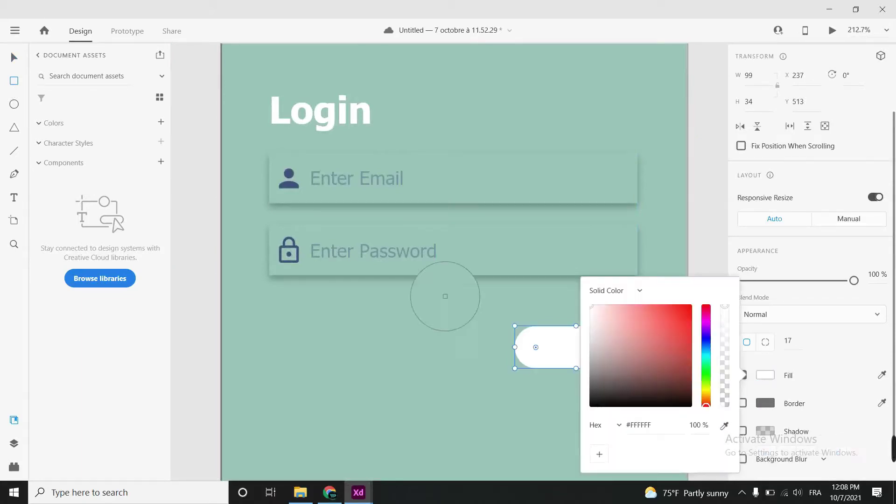
left_click(288, 182)
left_click(657, 403)
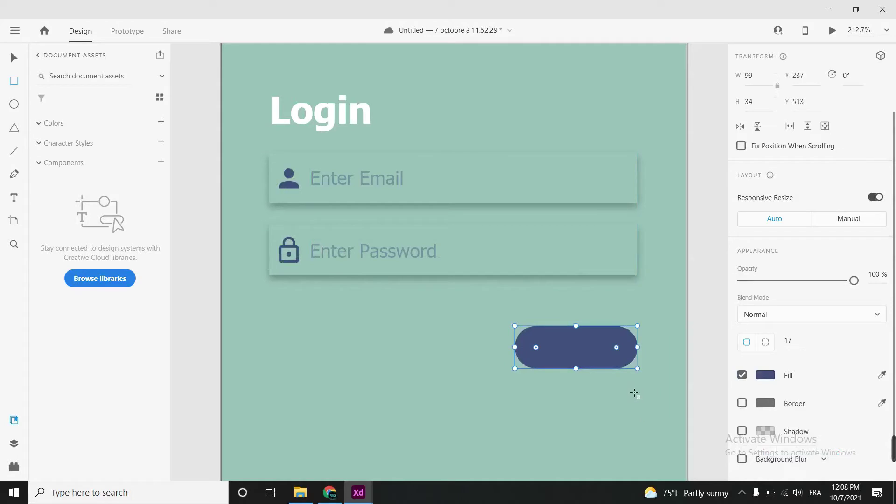
left_click_drag(536, 348, 520, 331)
scroll(820, 233, "up", 3)
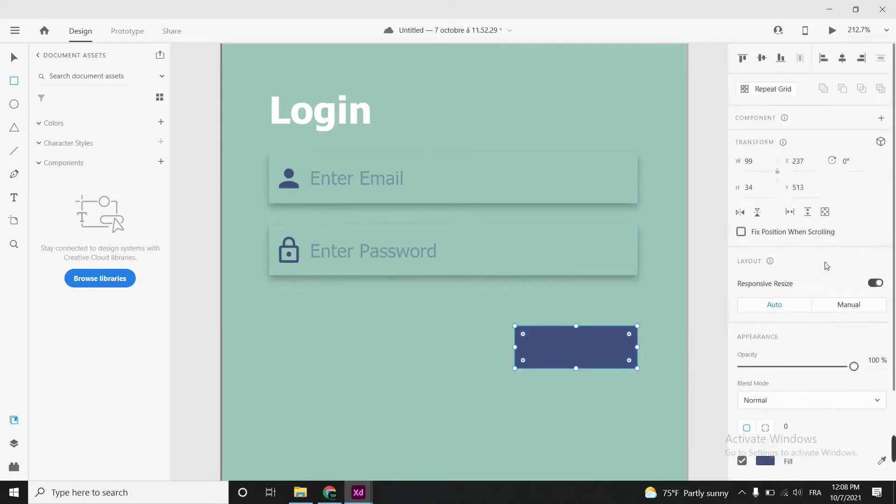
- Add a fully opaque white text label inside the blue button and nudge it right
key("t")
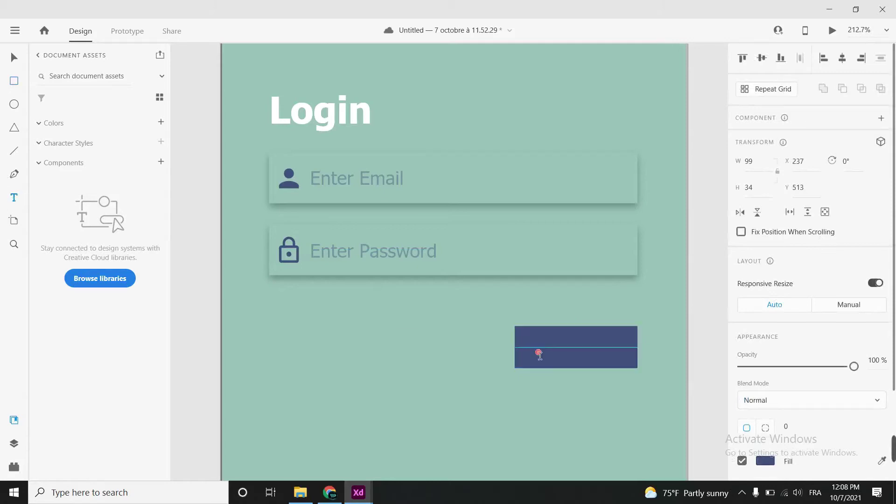
left_click(537, 345)
type("Sub")
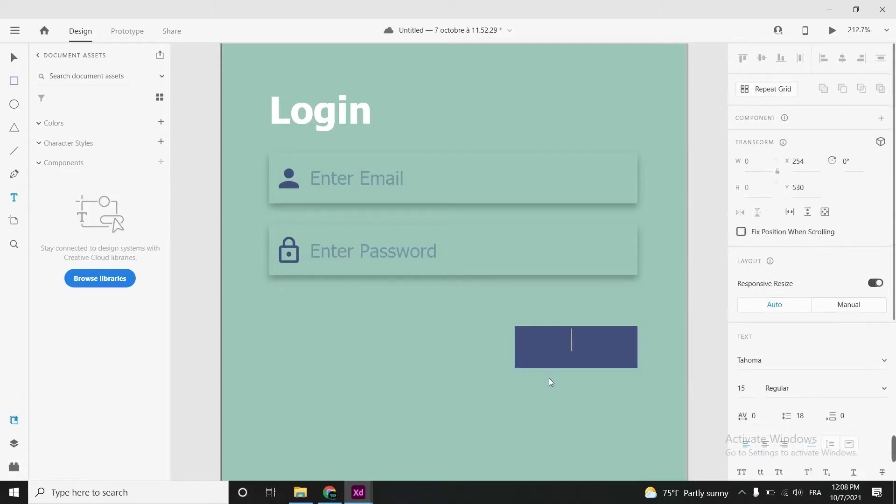
type("mit")
key("ctrl+a")
scroll(794, 326, "down", 3)
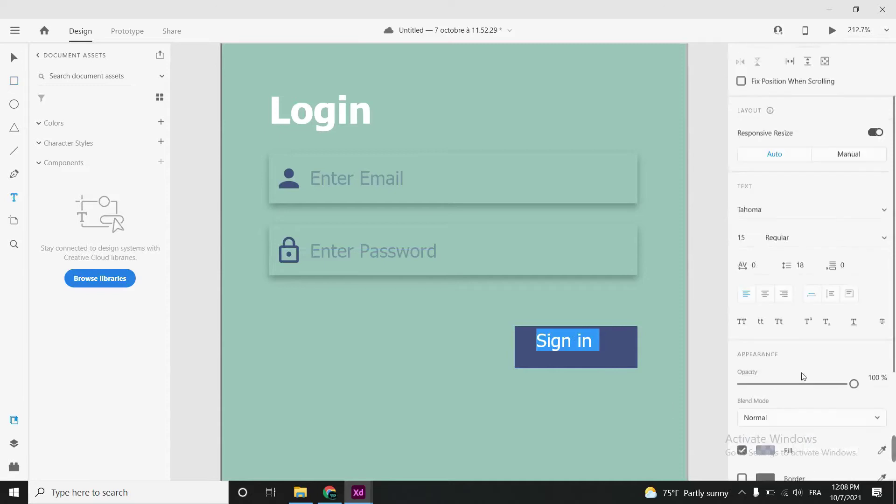
scroll(793, 327, "down", 2)
left_click(766, 347)
left_click_drag(724, 327, 725, 268)
left_click_drag(643, 284, 589, 264)
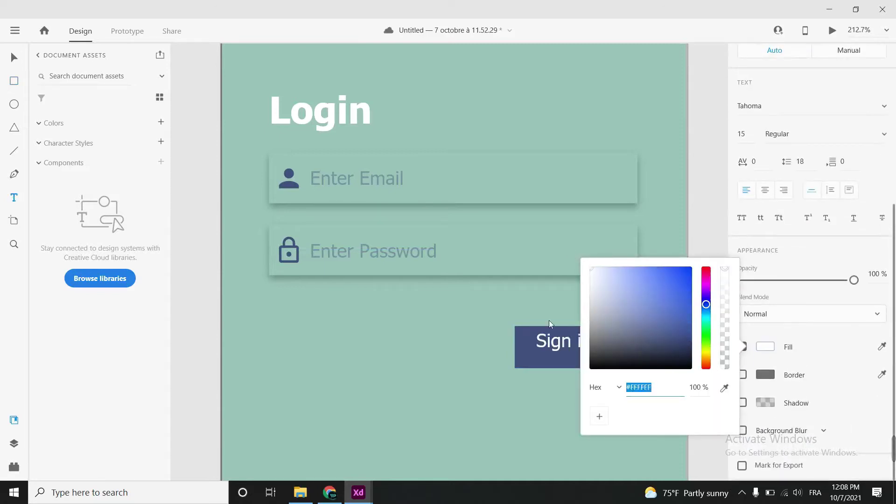
left_click(585, 359)
key("Escape")
left_click_drag(561, 348, 567, 349)
- Round only the button's right-hand corners using per-corner radii, entering 11
left_click(618, 351)
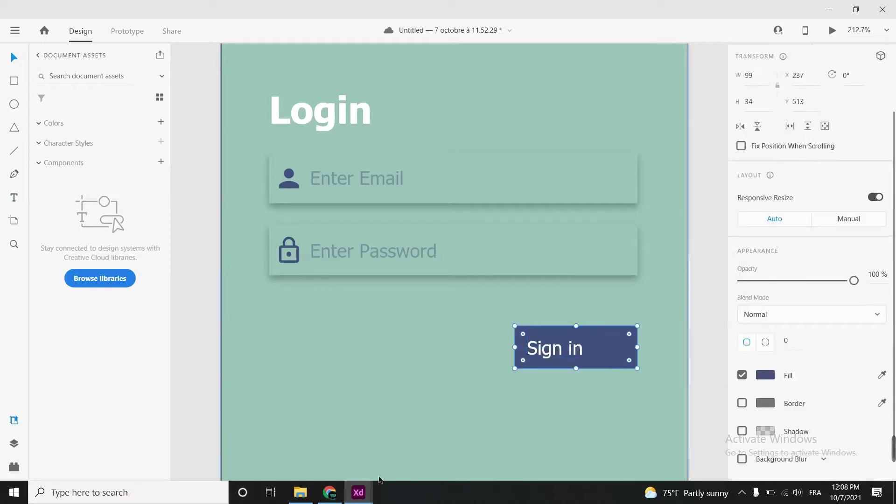
left_click_drag(628, 334, 632, 334)
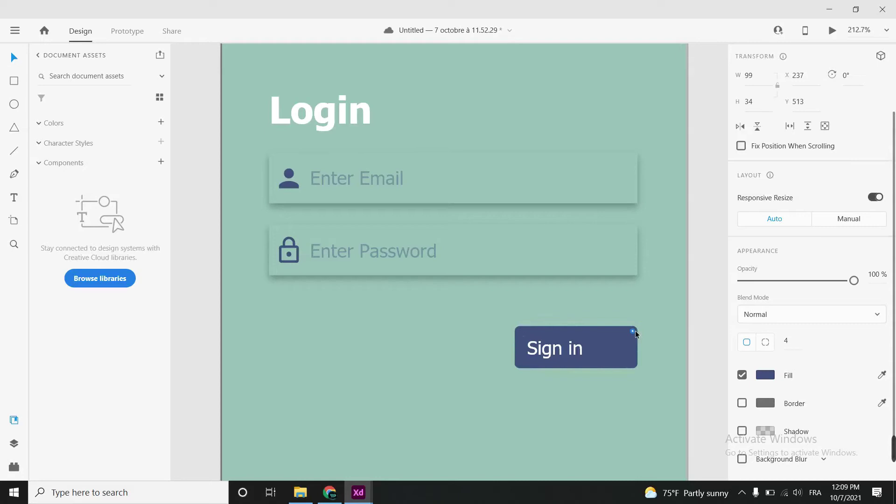
scroll(805, 379, "down", 2)
left_click(765, 314)
left_click_drag(629, 334, 657, 331)
type("0")
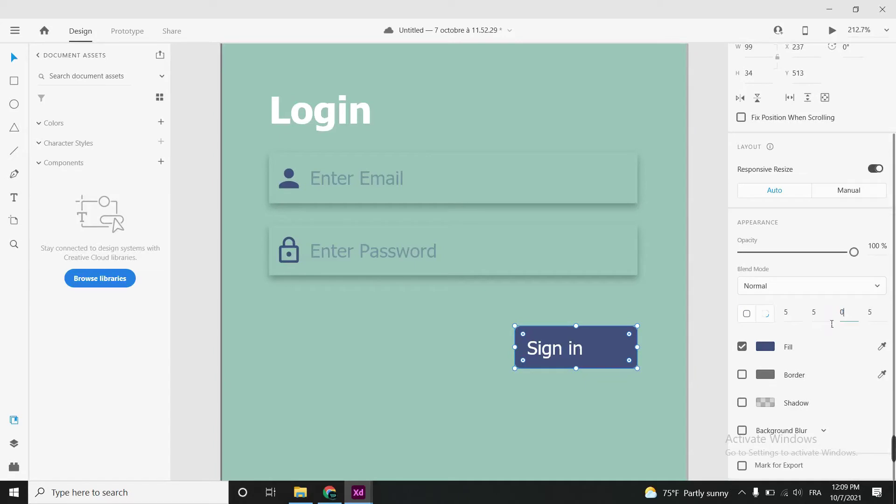
left_click(688, 382)
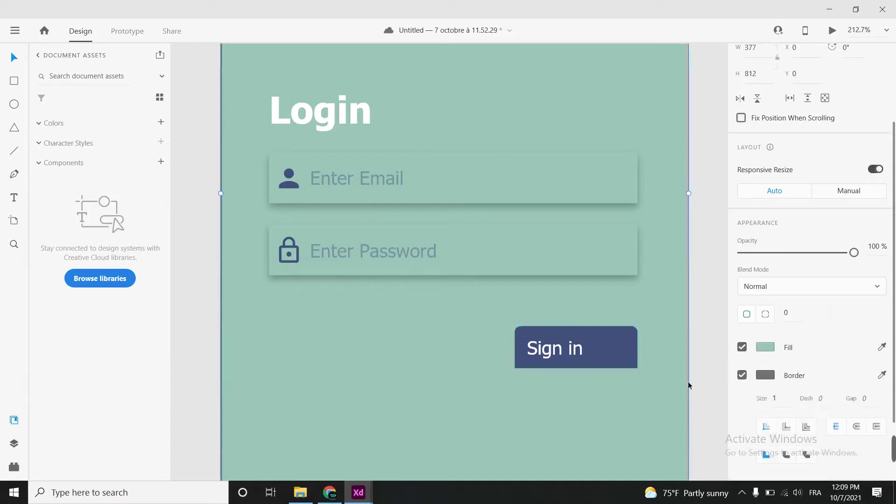
left_click(610, 357)
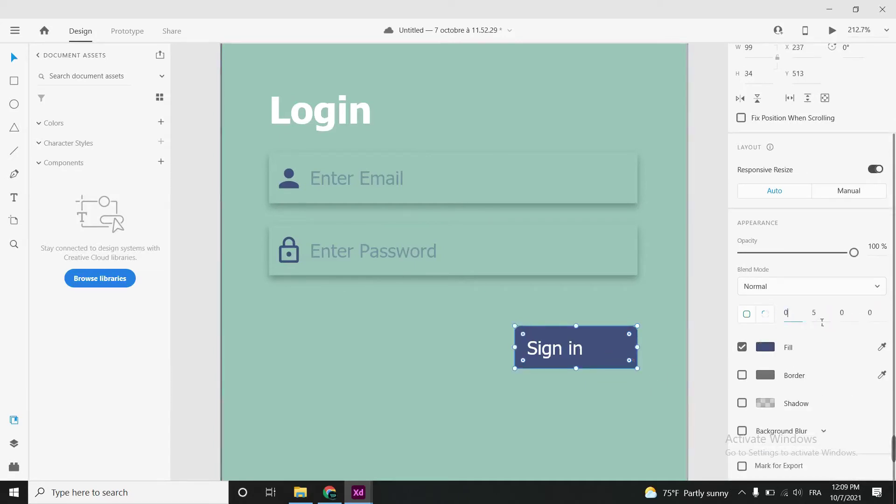
key("Tab")
type("11")
key("Return")
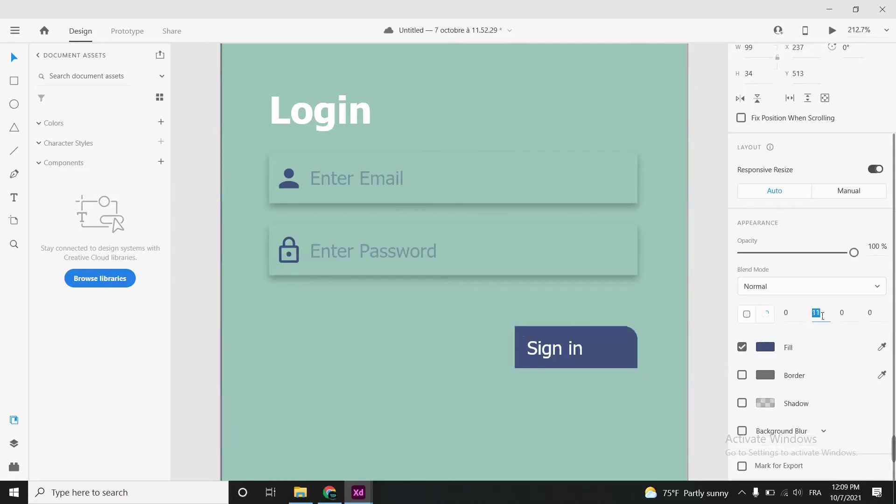
key("Tab")
key("Down")
key("Down")
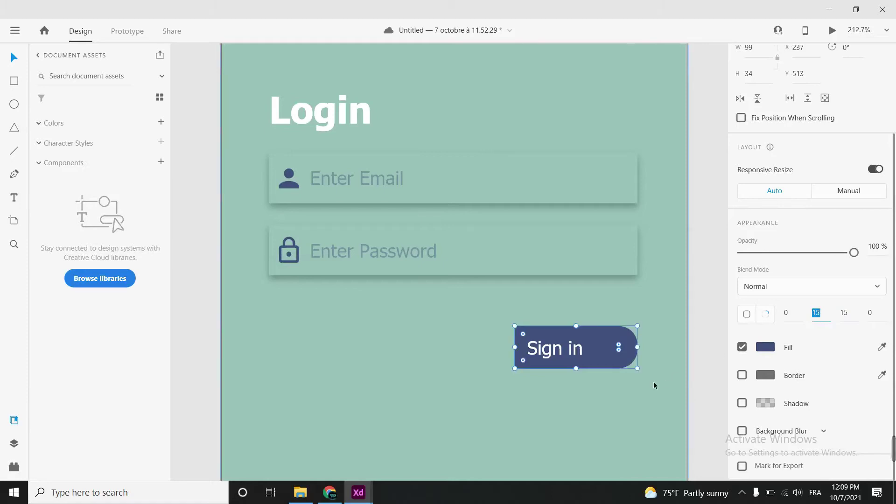
left_click(632, 363)
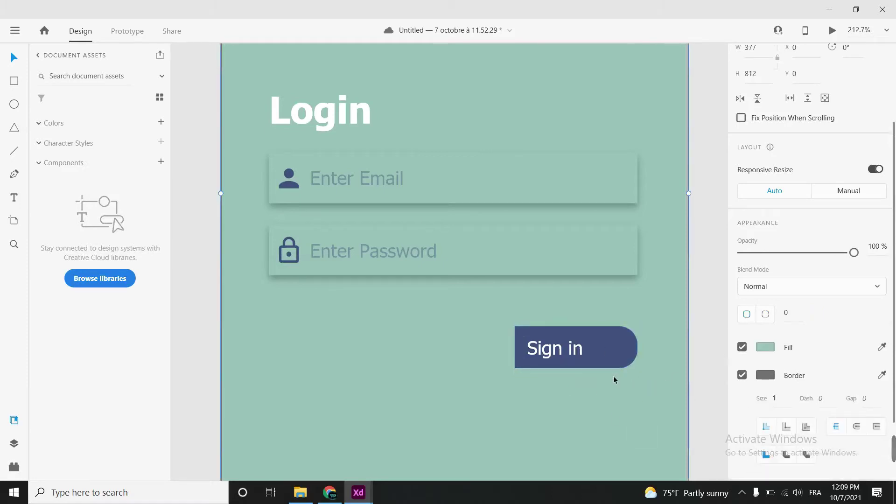
left_click(607, 355)
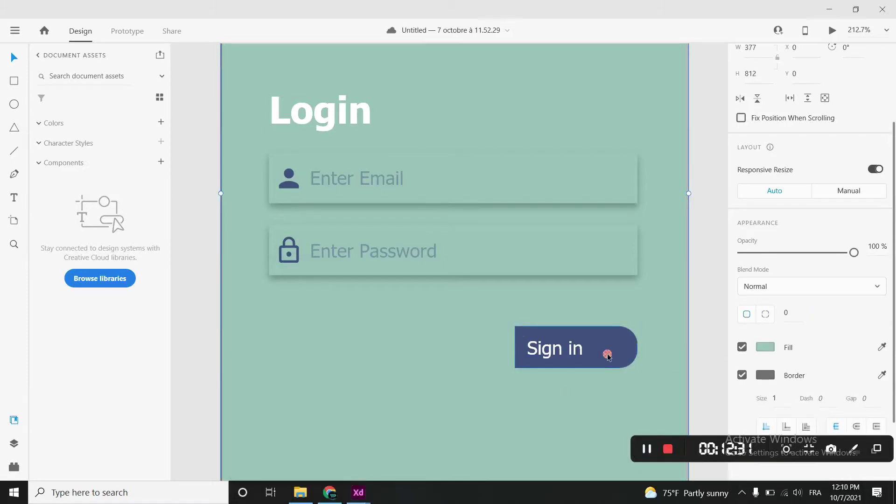
- Place the login-arrow icon on the Sign in button, colour it white, and shrink it
key("ctrl+v")
left_click_drag(455, 263, 613, 351)
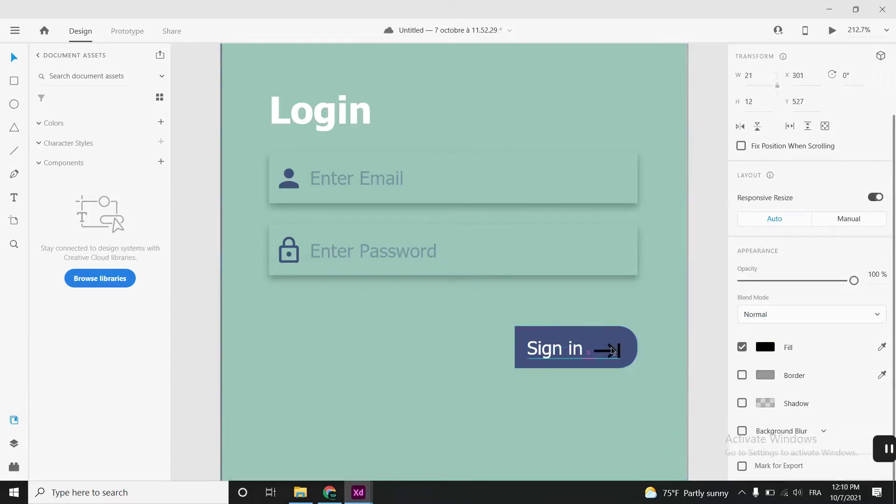
left_click(765, 347)
left_click(725, 398)
left_click(563, 330)
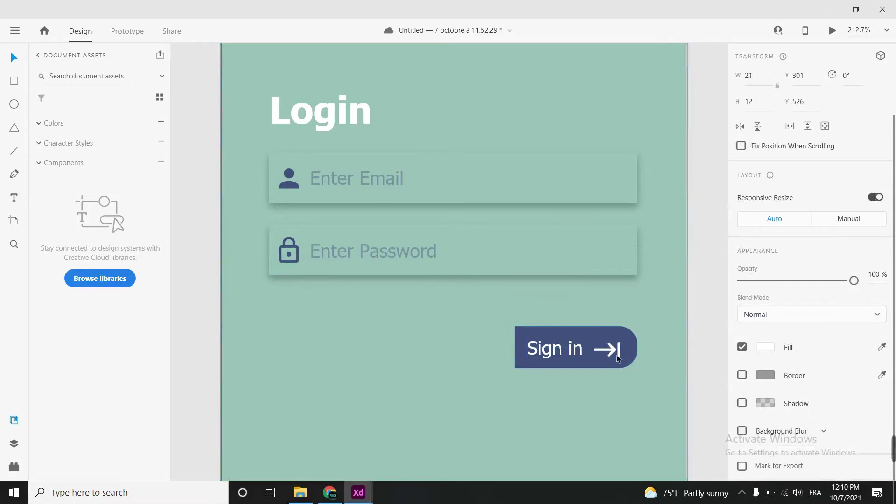
left_click_drag(617, 354, 604, 348)
left_click(647, 358)
- Enlarge the arrow icon so it fits the Sign in button
key("ctrl+0")
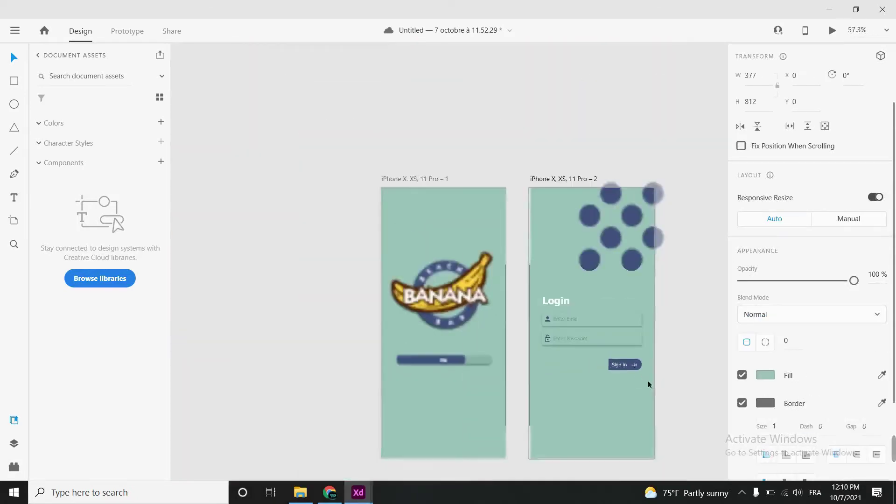
left_click(636, 367)
scroll(635, 369, "up", 5)
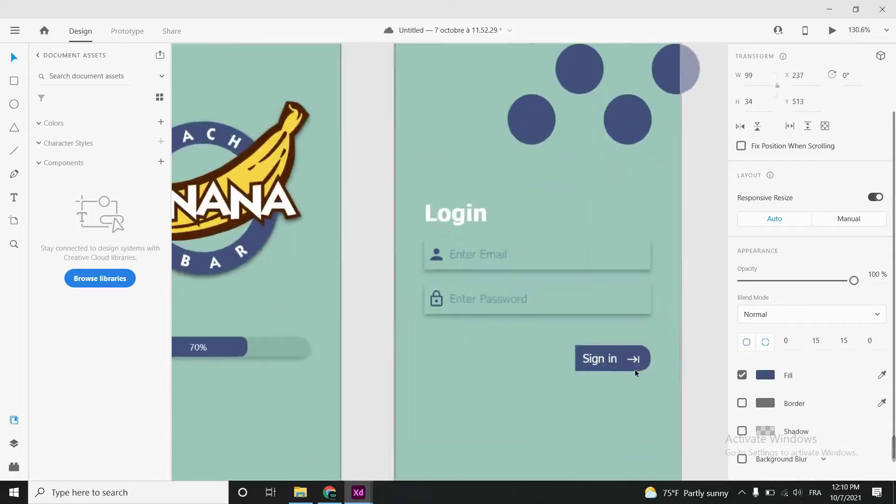
double_click(634, 351)
left_click_drag(622, 342, 639, 350)
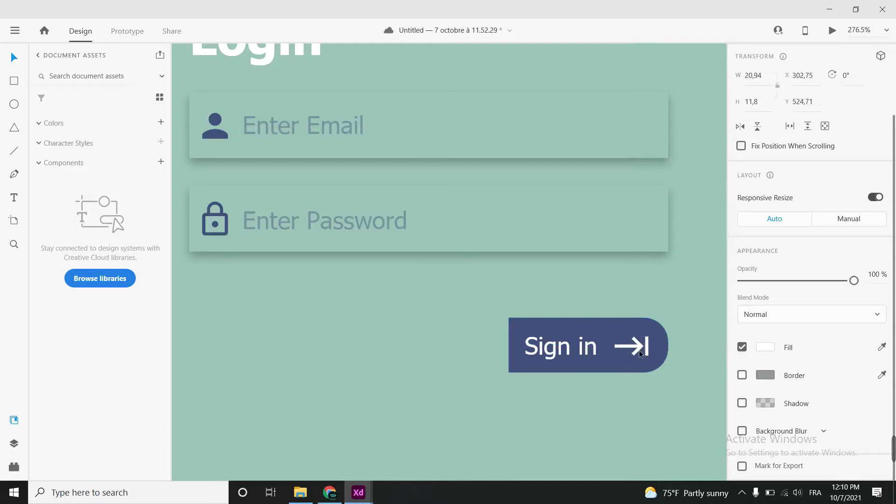
left_click(696, 356)
scroll(667, 364, "down", 1)
scroll(667, 360, "down", 7)
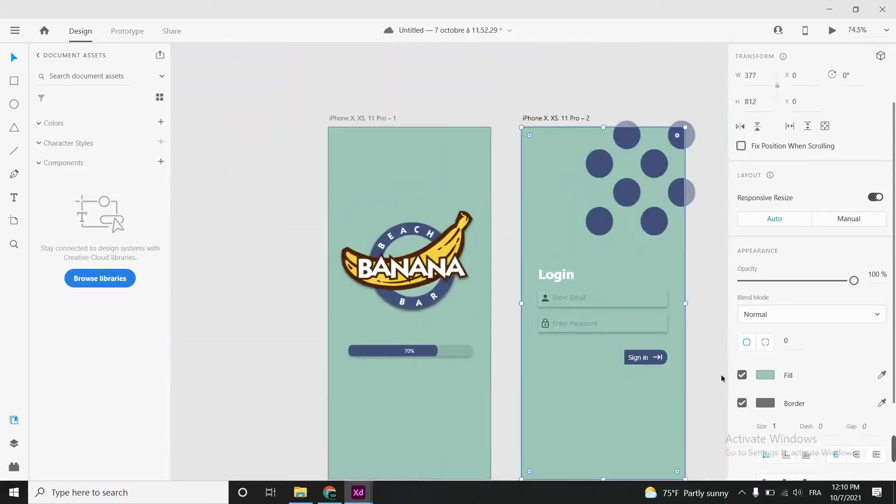
scroll(726, 397, "down", 2)
scroll(679, 353, "up", 2)
scroll(699, 374, "down", 1)
scroll(699, 377, "up", 2)
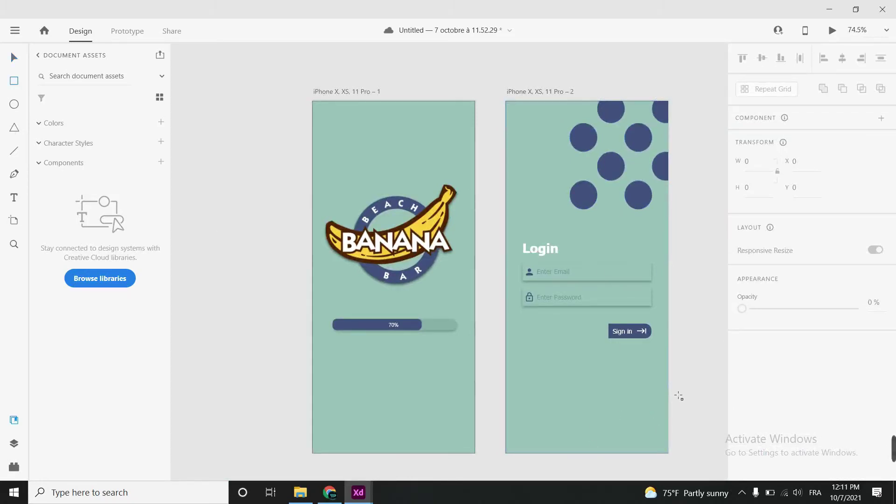
- Draw a rectangle across the bottom of the login screen, aligned with the screen edges
left_click_drag(675, 390, 501, 458)
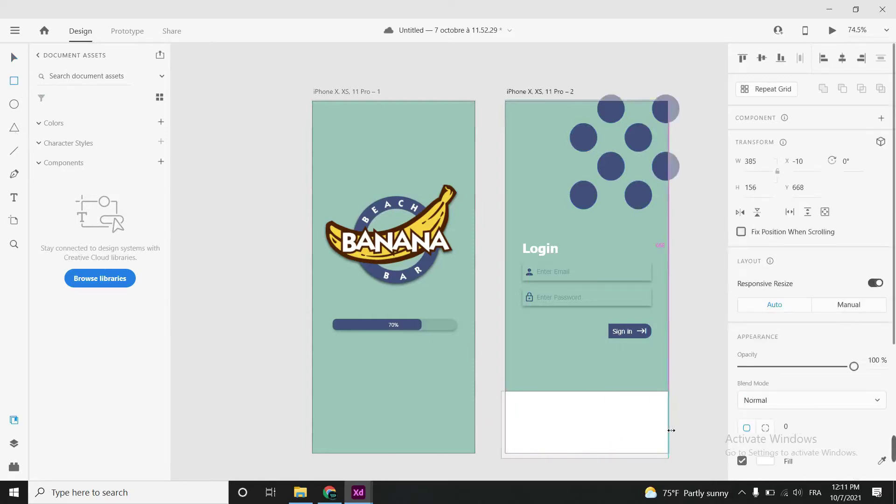
left_click_drag(587, 458, 587, 454)
mouse_move(502, 425)
left_mouse_down()
mouse_move(513, 424)
mouse_move(505, 424)
left_mouse_up()
scroll(607, 374, "down", 3)
scroll(606, 373, "up", 2)
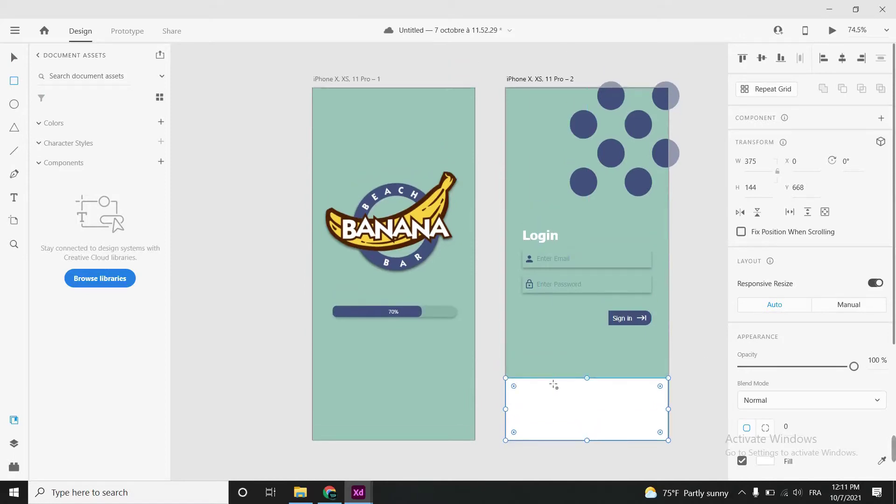
- Reshape the rectangle's top edge into a sweeping curved wave by smoothing its top-left point
double_click(513, 380)
left_click_drag(528, 379, 503, 380)
left_click(512, 381)
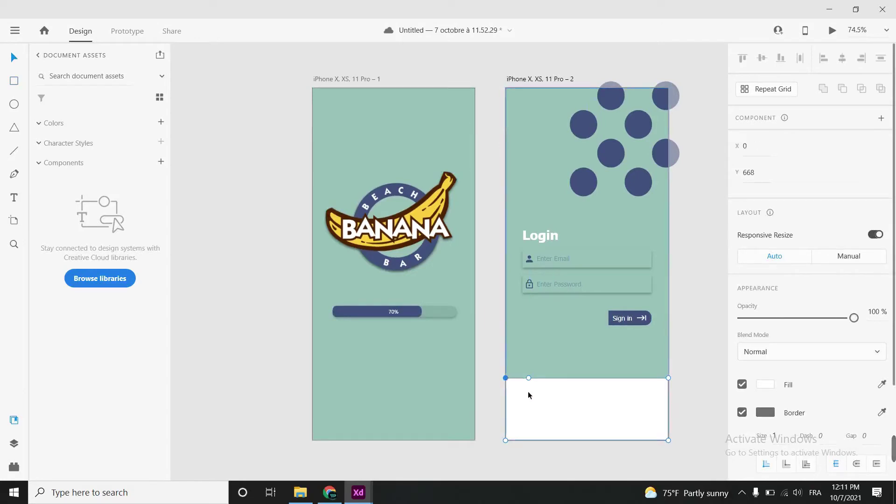
mouse_move(506, 378)
left_mouse_down()
mouse_move(516, 400)
mouse_move(531, 355)
mouse_move(532, 369)
left_mouse_up()
double_click(516, 401)
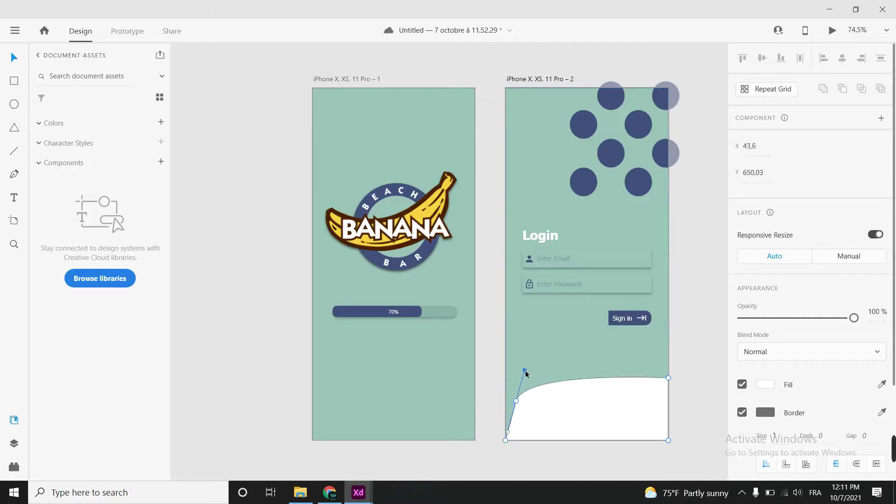
left_click_drag(502, 435, 486, 435)
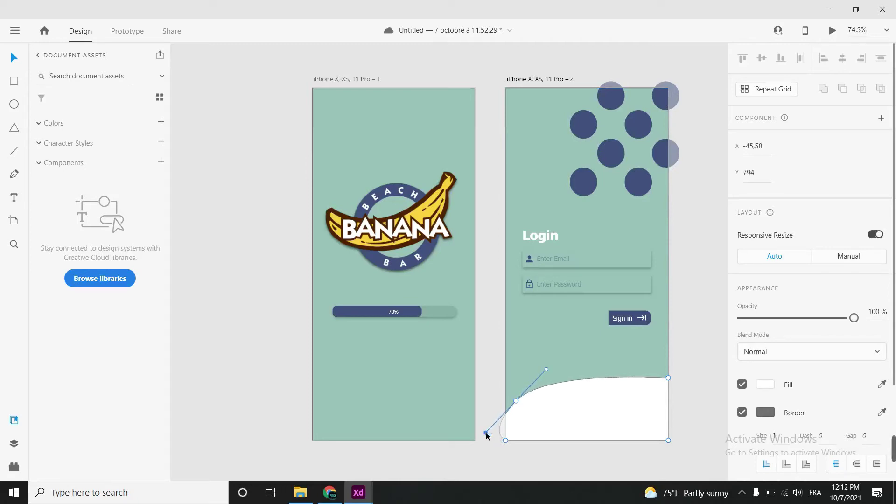
key("Escape")
- Remove the wave's border and fill it with the navy sampled from the dots
scroll(708, 361, "down", 1)
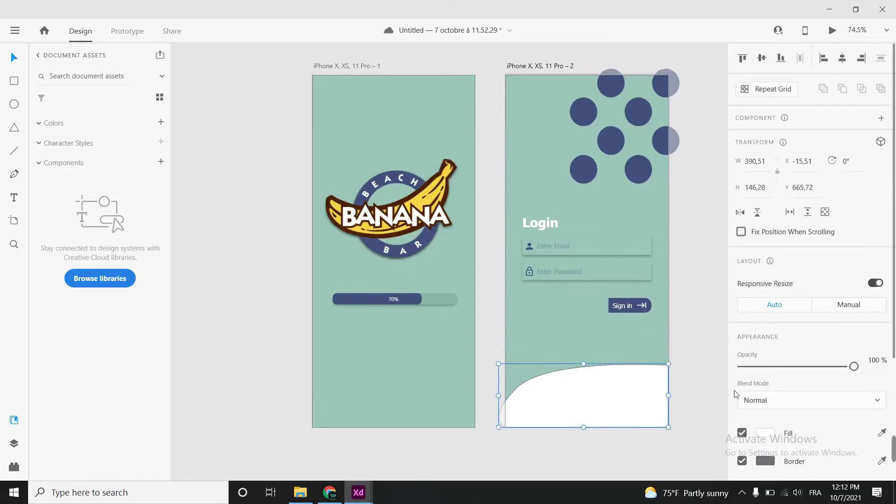
scroll(747, 350, "down", 4)
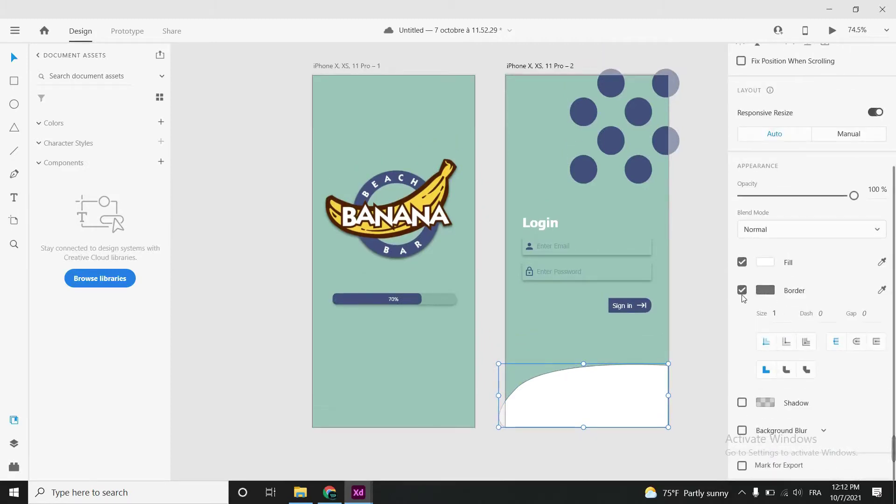
left_click(742, 290)
left_click(765, 347)
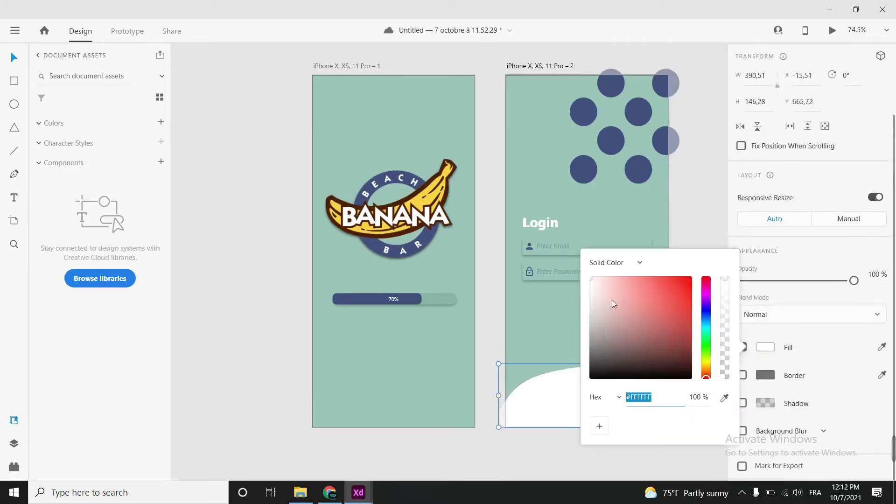
left_click(725, 397)
left_click(639, 171)
left_click(693, 372)
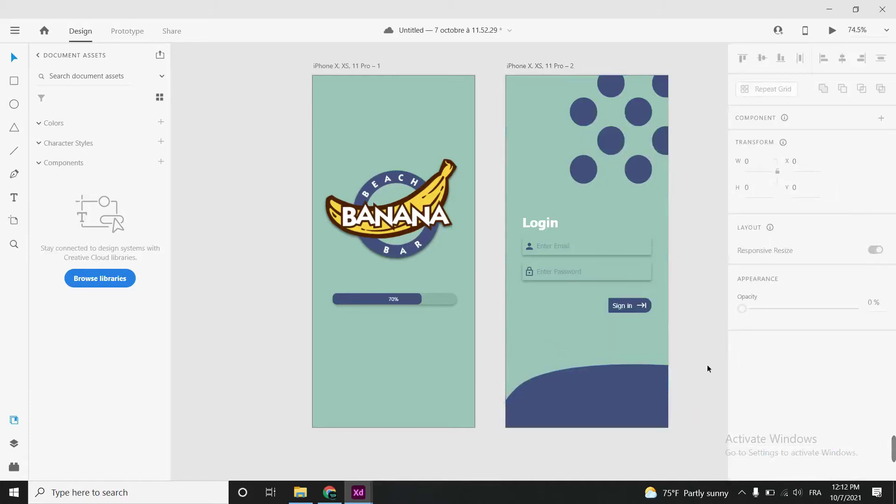
- Draw a curved Pen path across the screen just above the navy wave
left_click(14, 174)
left_click(671, 351)
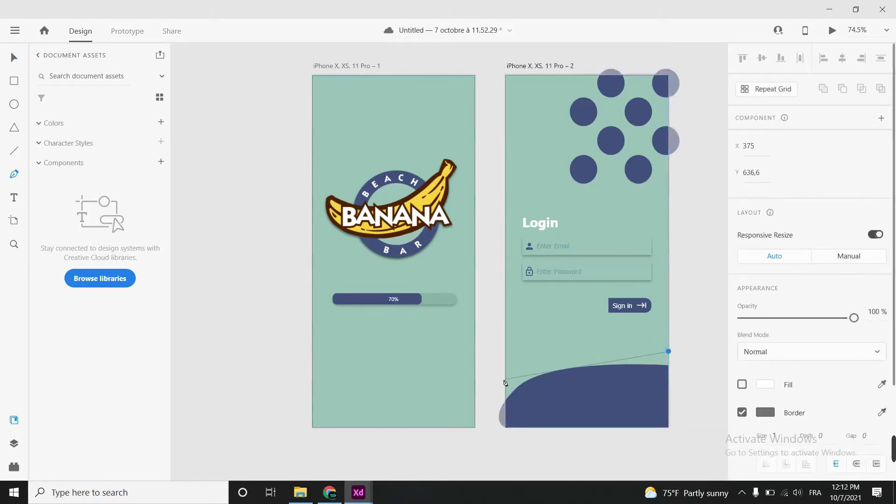
left_click_drag(506, 383, 482, 415)
left_click(507, 401)
mouse_move(668, 366)
left_mouse_down()
mouse_move(680, 385)
mouse_move(671, 377)
left_mouse_up()
scroll(663, 376, "right", 5)
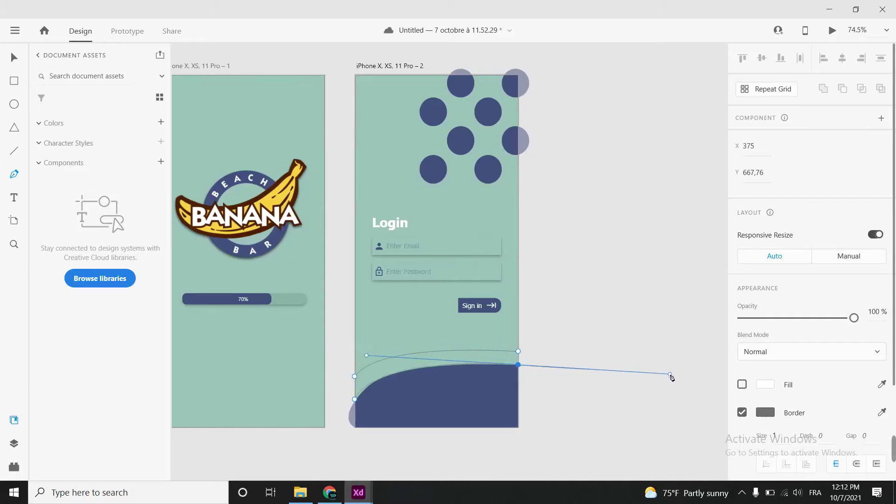
left_click_drag(670, 376, 518, 366)
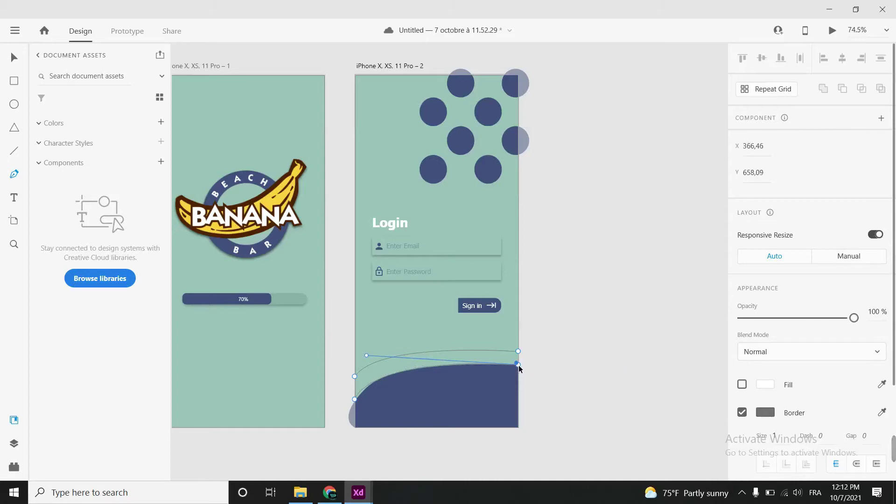
scroll(794, 304, "down", 5)
- Remove the new curve's border, fill it with the dark blue, and lower its alpha
left_click(765, 294)
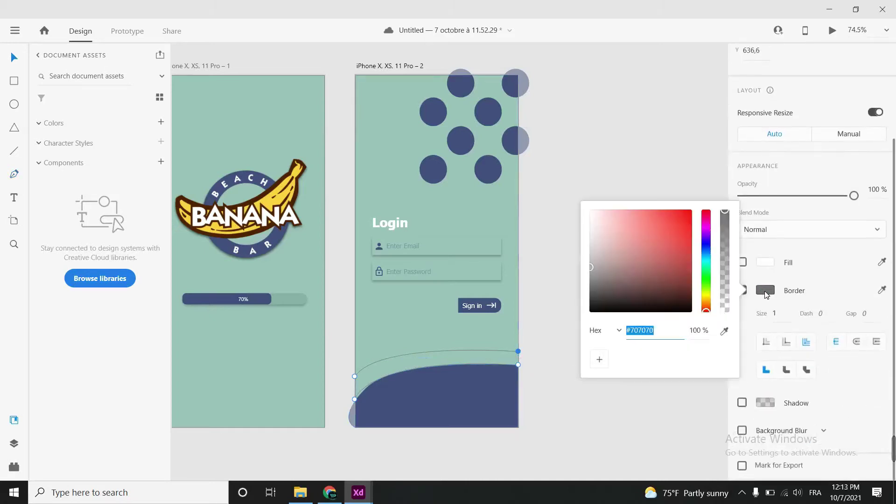
left_click(742, 290)
scroll(753, 296, "up", 2)
left_click(765, 348)
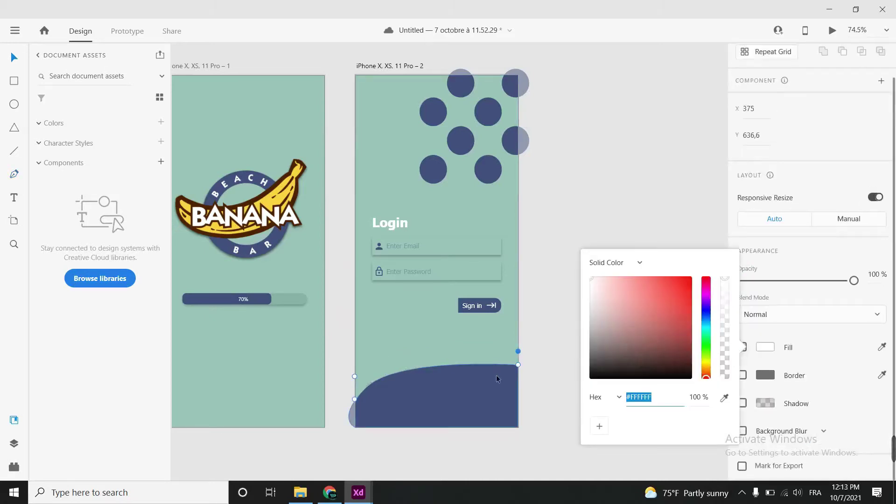
left_click(723, 402)
left_click(464, 368)
left_click_drag(726, 286, 721, 320)
left_click(501, 380)
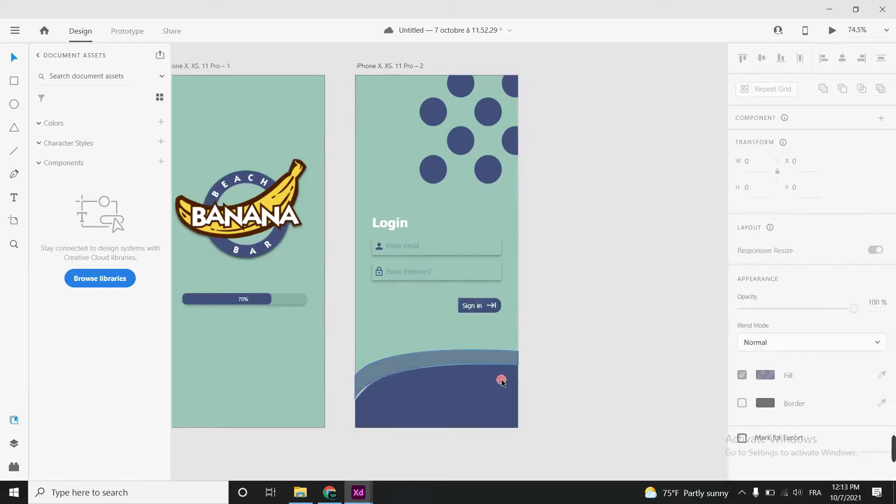
left_click(556, 345)
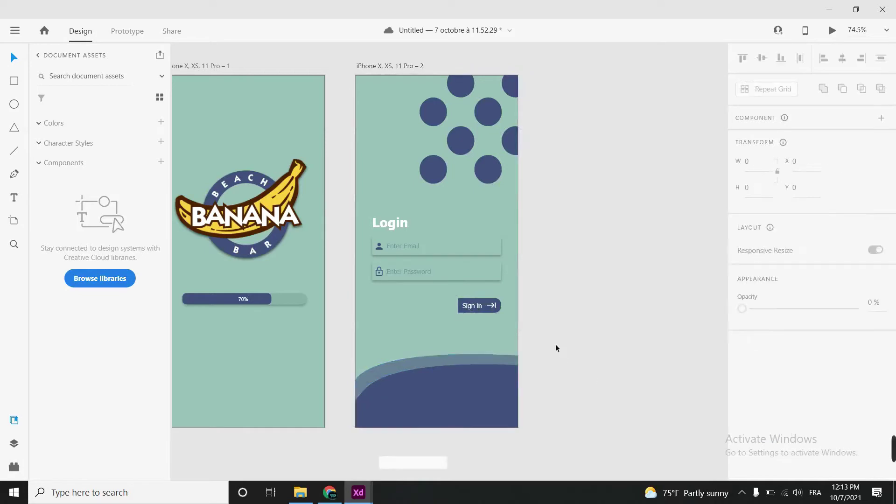
scroll(547, 336, "down", 2)
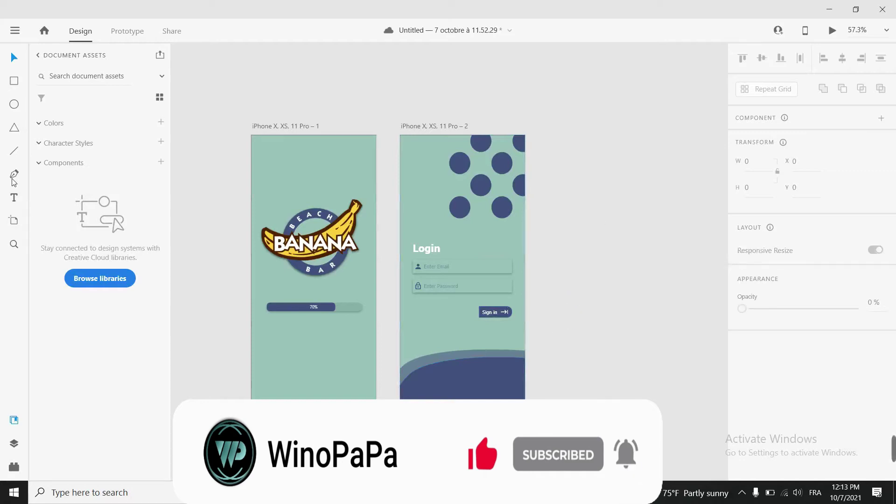
- Add a third iPhone X artboard, deleting the extra fourth one
left_click(13, 220)
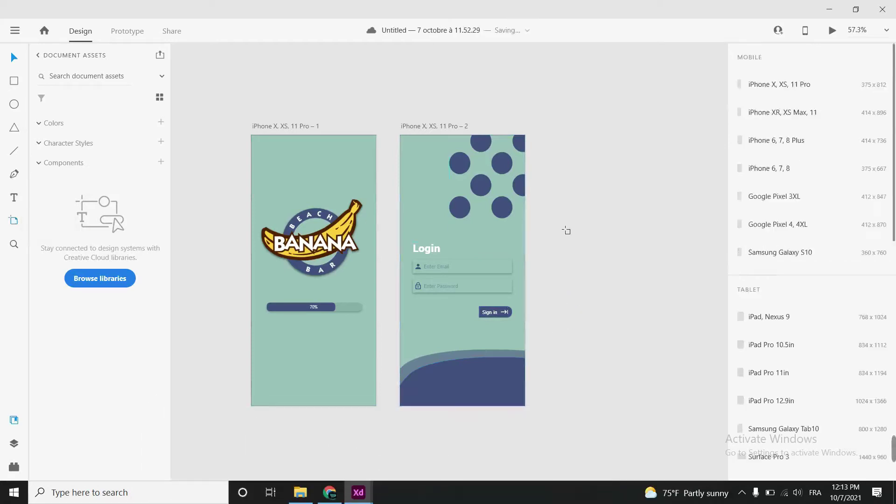
left_click(826, 96)
left_click(551, 238)
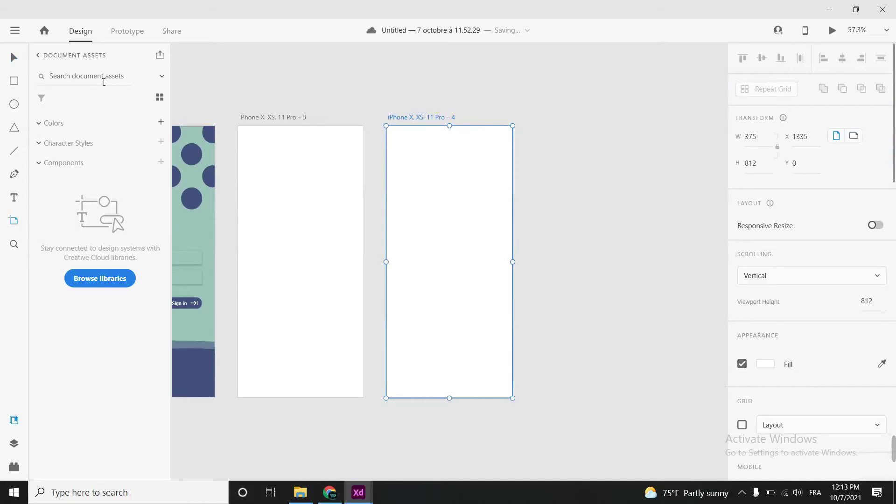
key("Delete")
key("z")
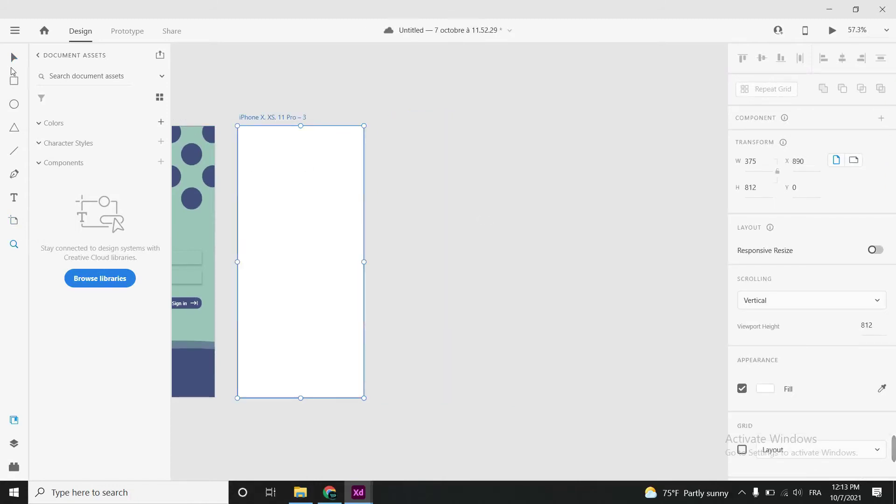
key("v")
scroll(352, 280, "down", 3)
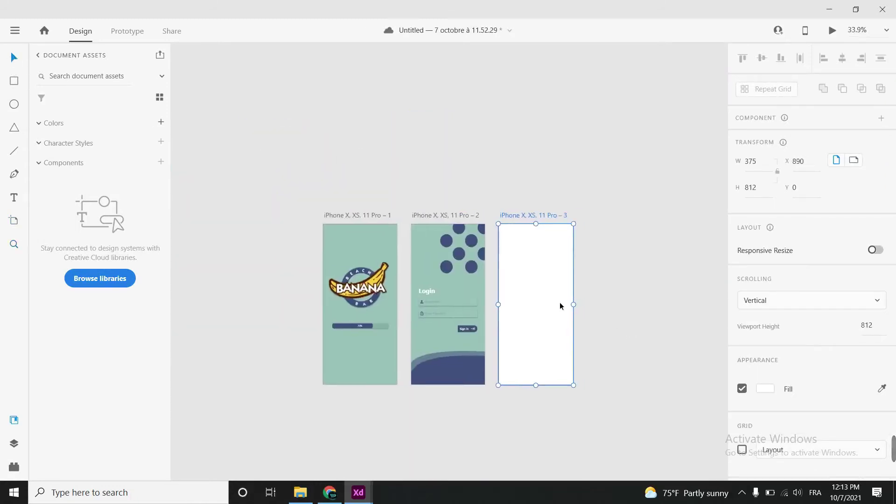
scroll(559, 302, "up", 4)
- Copy all login screen elements onto the third artboard and retitle its heading 'Register'
left_click(295, 171)
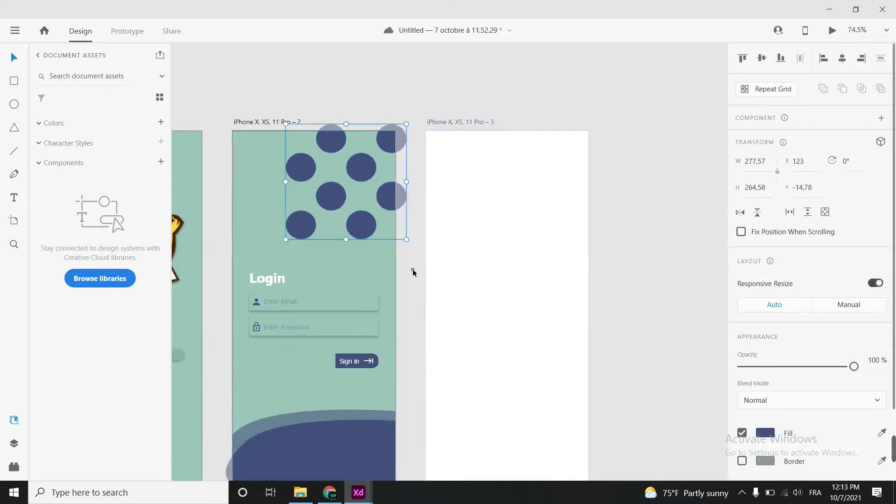
scroll(411, 271, "down", 1)
left_click_drag(405, 86, 221, 469)
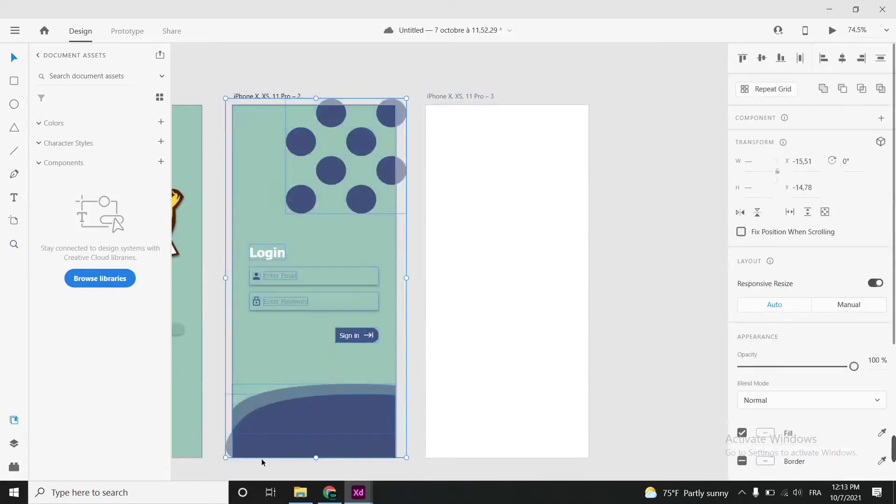
left_click_drag(367, 276, 559, 251)
double_click(473, 255)
type("Register")
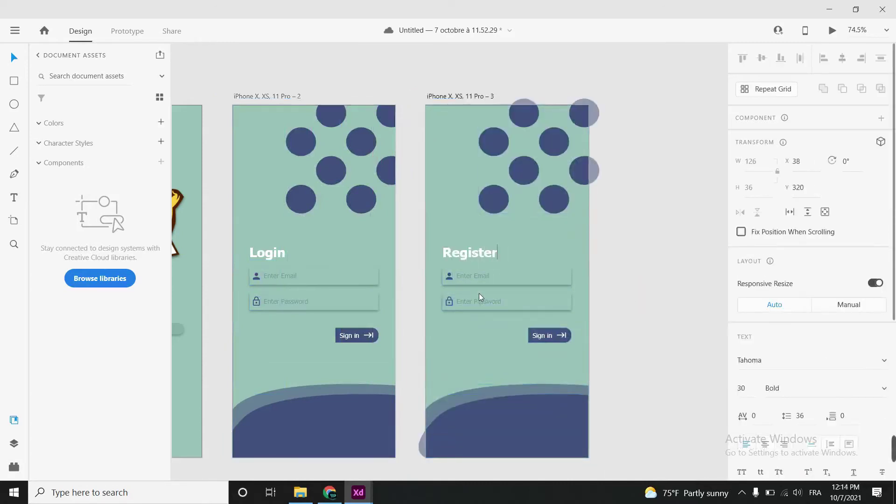
- Select the copied button's Sign in label and begin editing it to read Sign up
left_click(560, 339)
left_click_drag(577, 324, 563, 327)
key("ctrl+z")
left_click(563, 345)
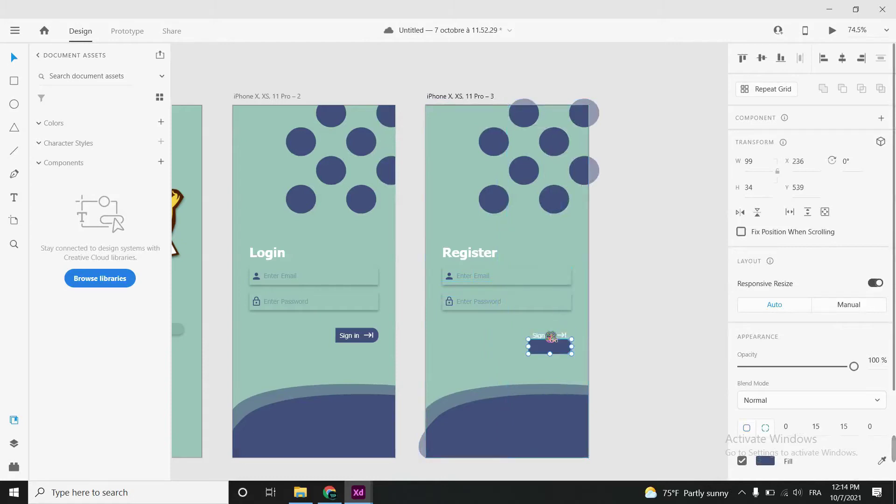
left_click(544, 335)
mouse_move(560, 344)
left_mouse_down()
mouse_move(562, 332)
mouse_move(564, 367)
left_mouse_up()
scroll(563, 332, "up", 5)
double_click(526, 370)
left_click(526, 370)
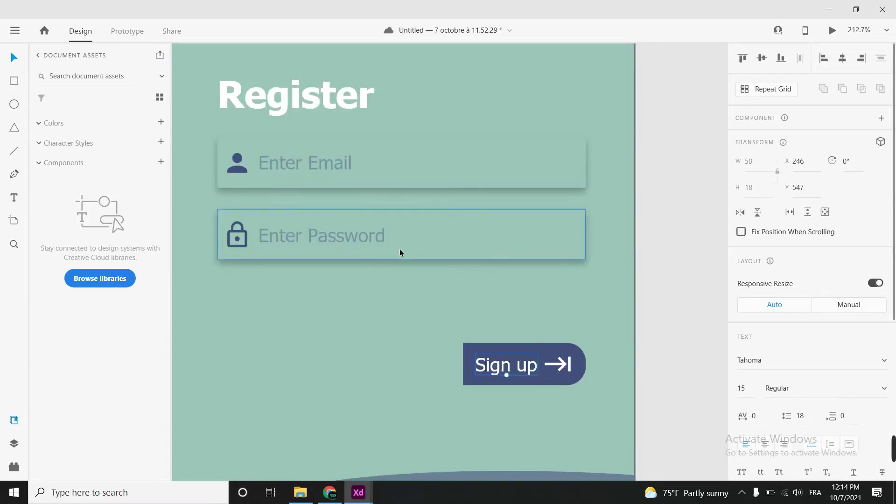
- Move the password and email fields, with their text and icons, lower on the Register screen
left_click_drag(399, 249, 411, 309)
left_click_drag(334, 245, 334, 303)
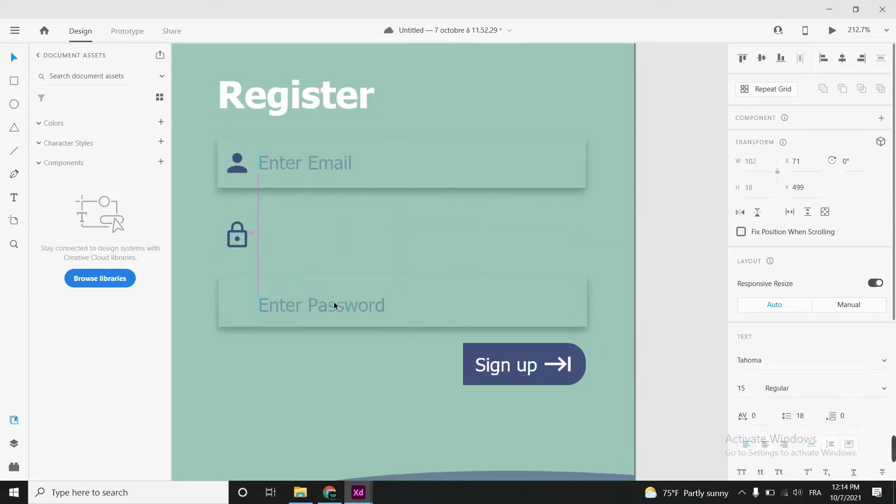
left_click(237, 229)
left_click_drag(238, 229, 238, 293)
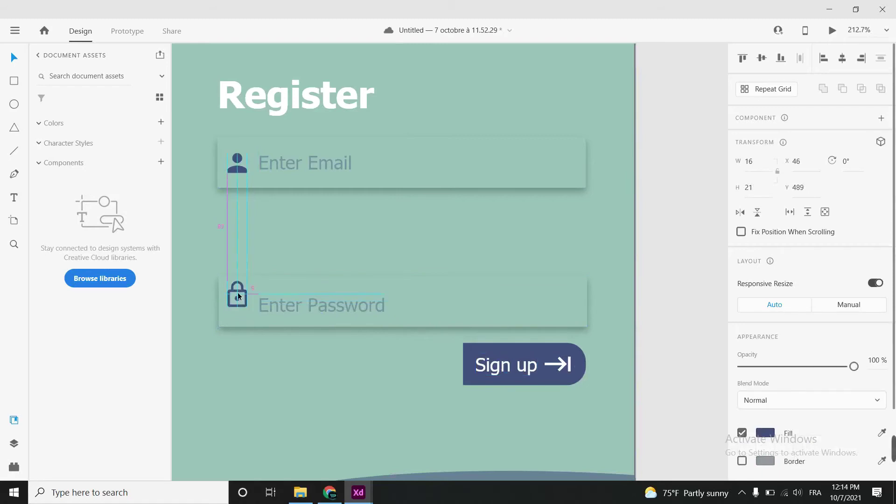
left_click_drag(428, 174, 453, 226)
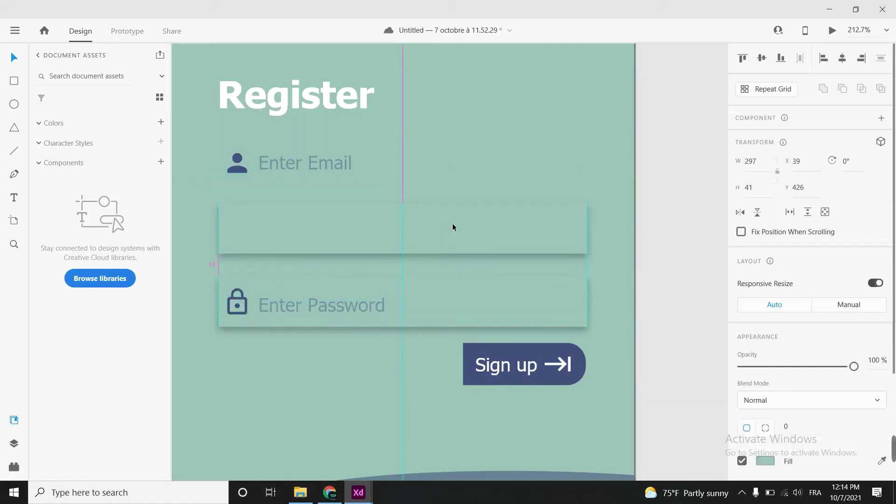
left_click(338, 168)
left_click_drag(343, 165, 344, 231)
left_click_drag(240, 169, 240, 230)
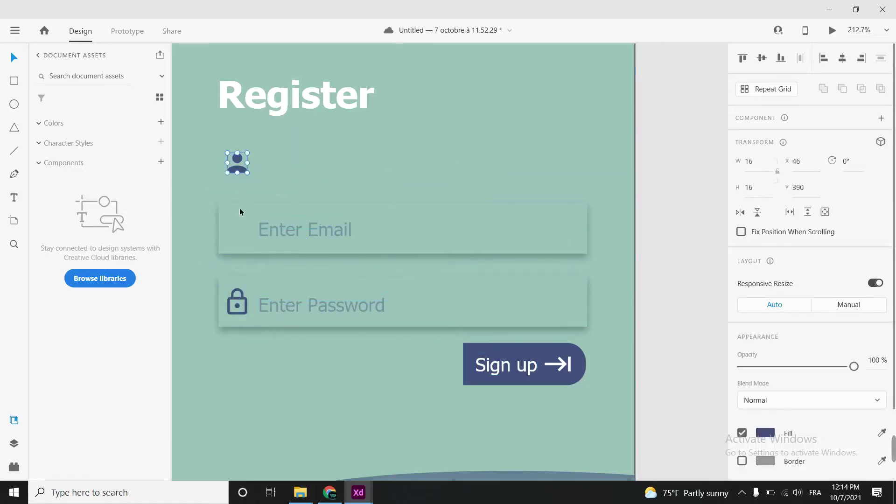
left_click_drag(548, 218, 611, 203)
- Duplicate the email field box and text above it, renaming the placeholder to Enter Username
left_click(304, 230)
left_click(239, 225)
left_click(413, 227)
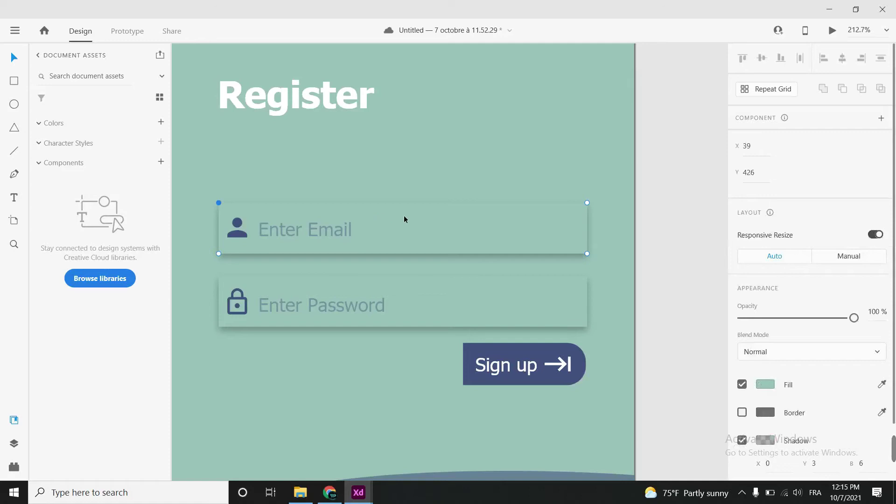
left_click(468, 232)
left_click_drag(484, 240, 456, 160)
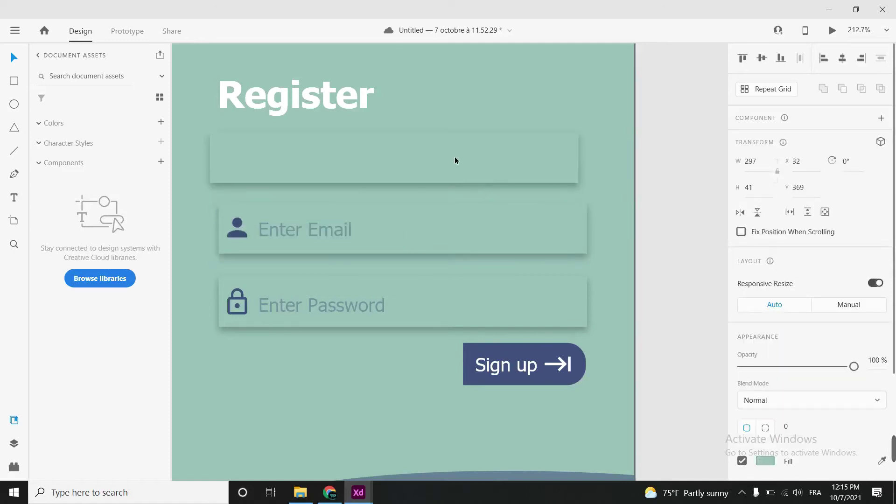
left_click(304, 232)
mouse_move(335, 232)
left_mouse_down()
mouse_move(330, 159)
mouse_move(293, 154)
left_mouse_up()
double_click(346, 156)
left_click_drag(353, 158, 325, 160)
type("u")
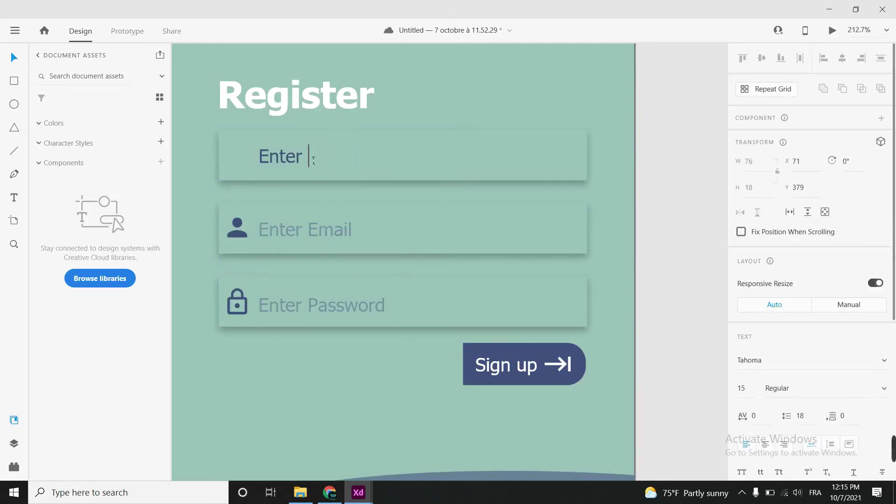
type("Username")
key("Escape")
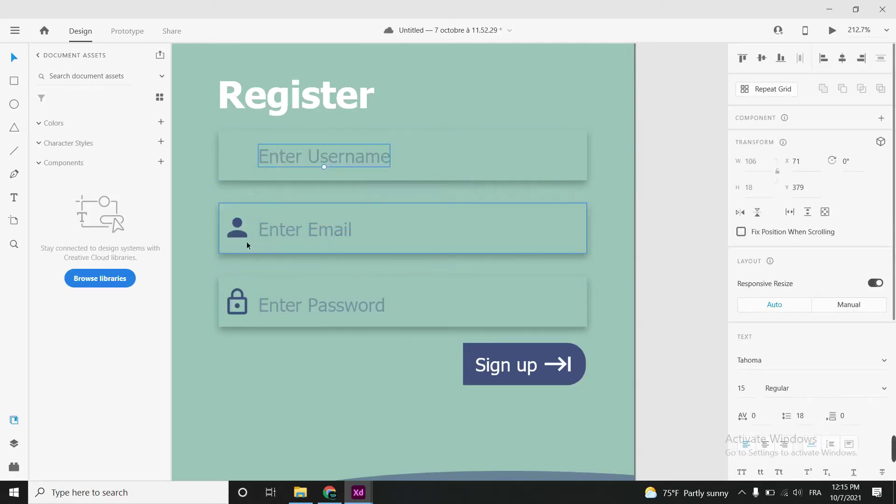
- Move the person icon into the Username field and send that field box to the back
left_click(236, 223)
mouse_move(236, 223)
left_mouse_down()
mouse_move(239, 152)
mouse_move(242, 167)
left_mouse_up()
left_click(242, 156)
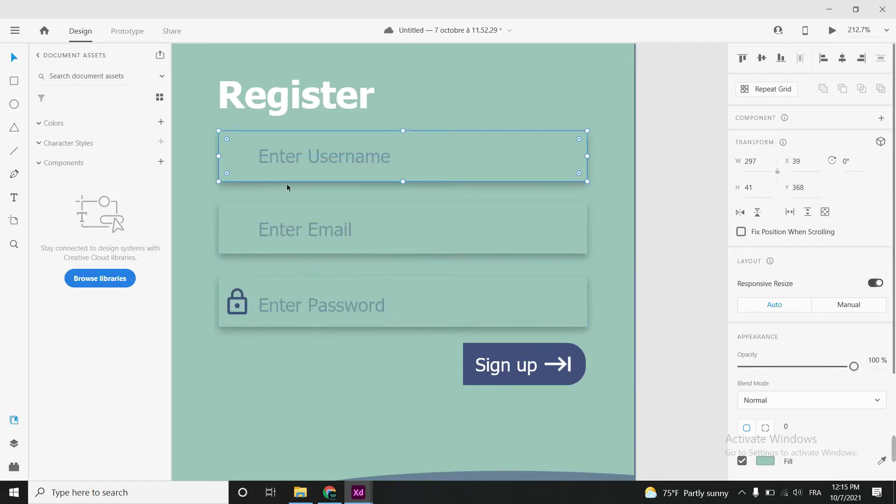
left_click(509, 162)
right_click(515, 161)
mouse_move(544, 334)
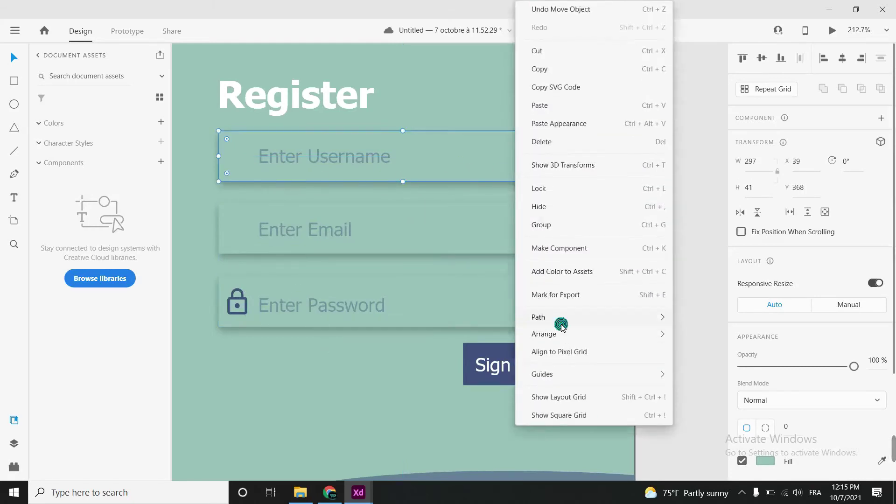
left_click(708, 389)
- Paste the mail icon beside Enter Email on Register and eyedrop it dark blue
left_click(238, 233)
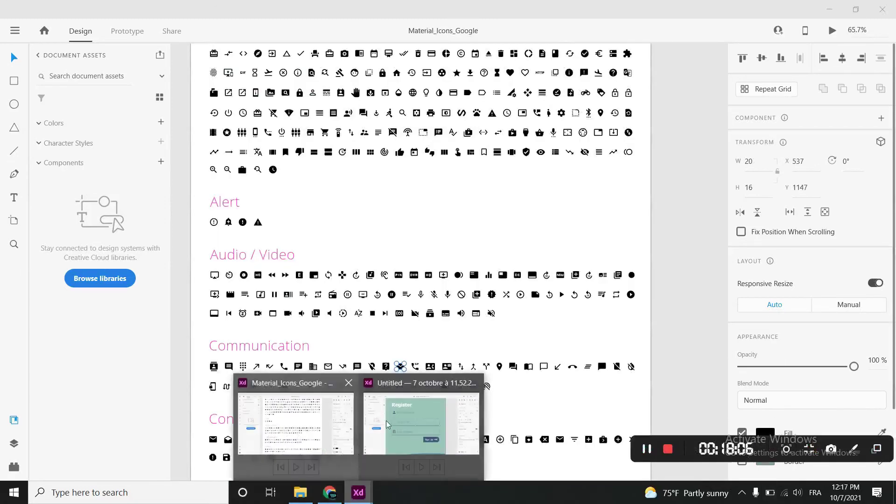
left_click(420, 430)
key("ctrl+v")
mouse_move(390, 261)
left_mouse_down()
mouse_move(239, 234)
mouse_move(251, 233)
left_mouse_up()
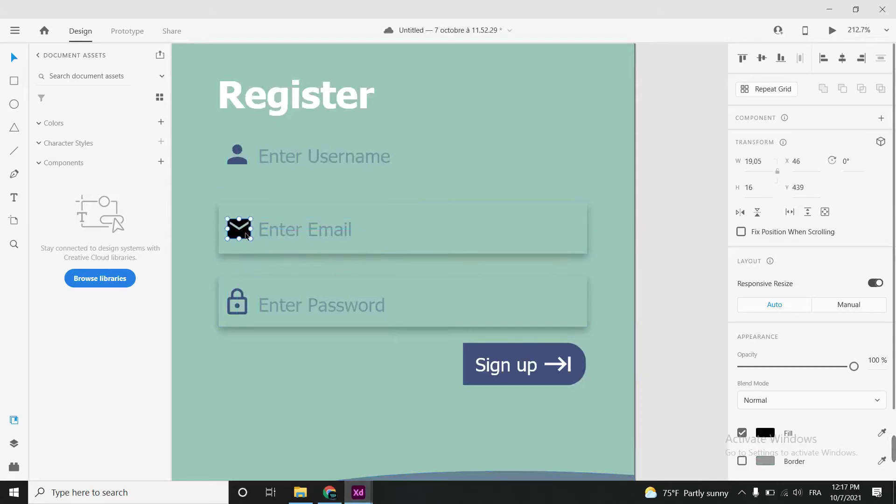
left_click(761, 434)
left_click(725, 433)
left_click(237, 305)
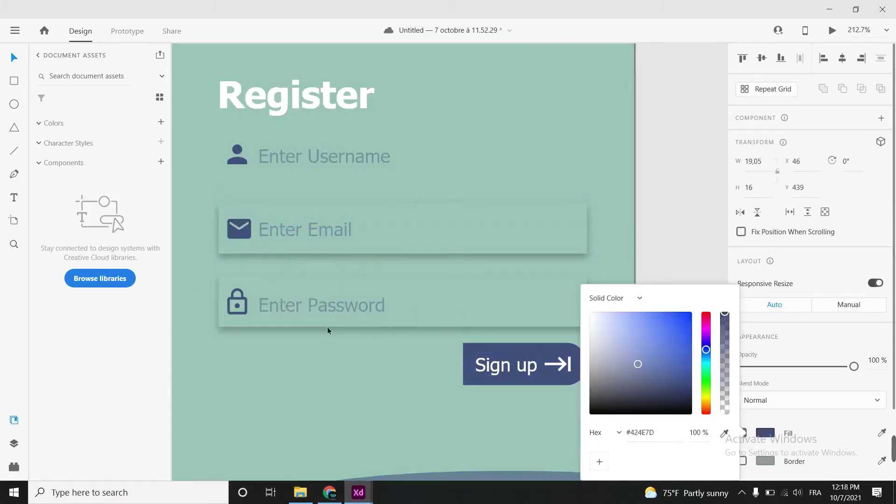
left_click(332, 246)
- Replace the person icon in the Login email field with the envelope icon, nudged into alignment
scroll(265, 274, "down", 5)
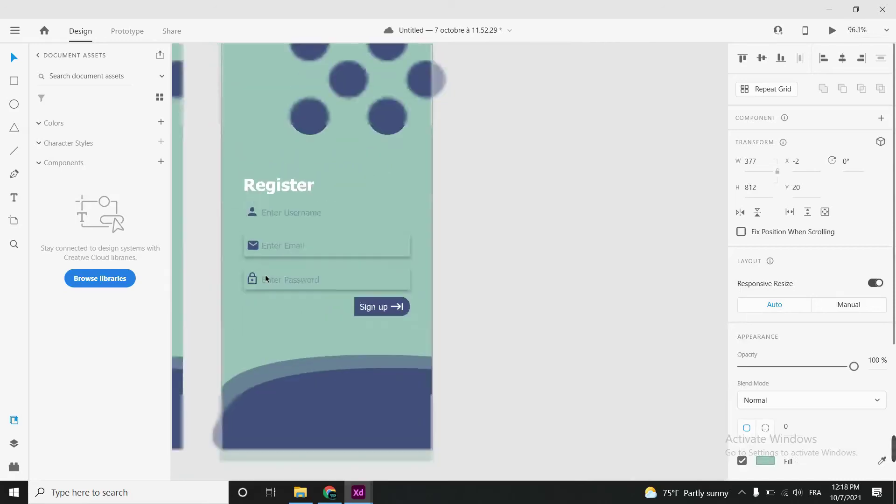
scroll(239, 282, "down", 3)
scroll(355, 280, "left", 5)
scroll(430, 258, "up", 4)
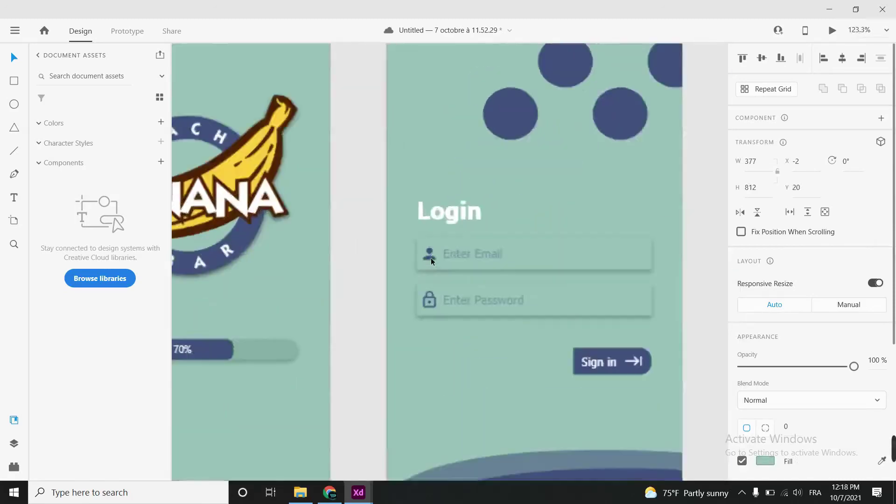
scroll(433, 286, "up", 4)
scroll(542, 320, "down", 3)
scroll(542, 320, "down", 4)
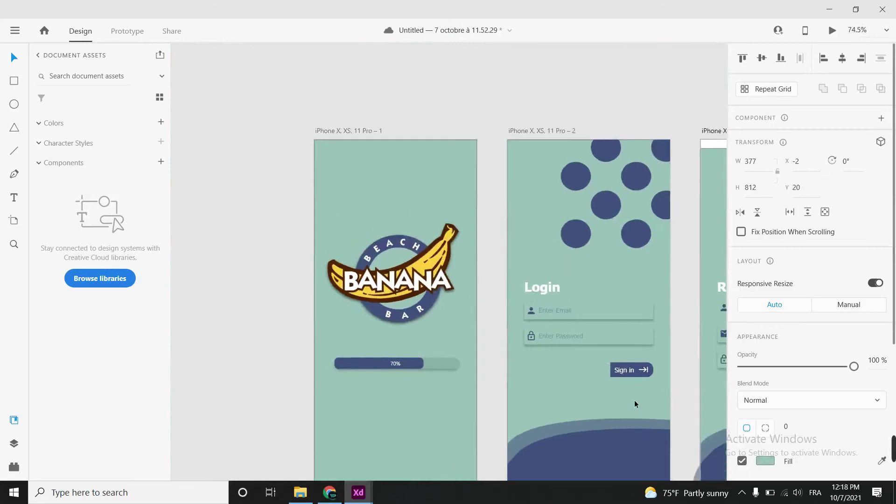
scroll(635, 401, "down", 1)
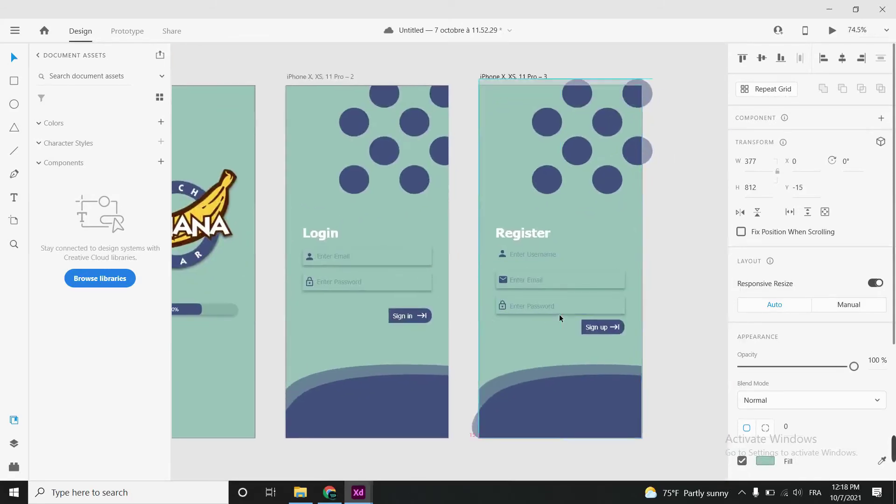
left_click(506, 283)
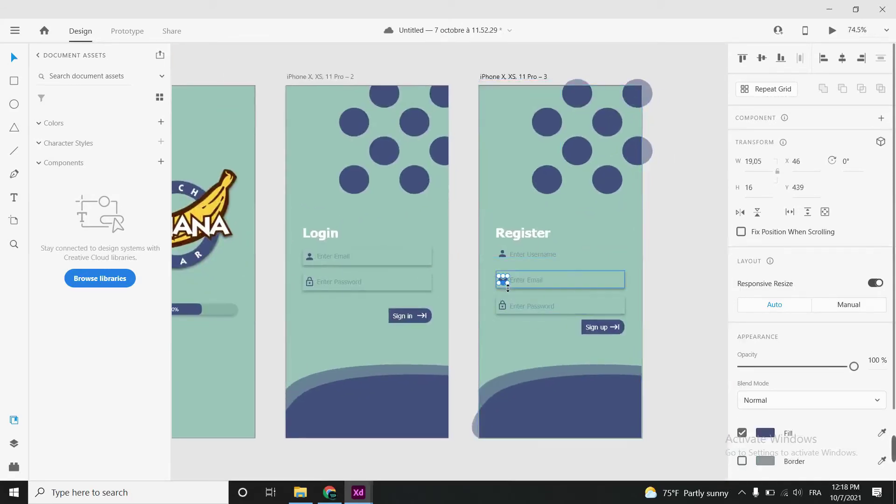
left_click(325, 279)
left_click(310, 260)
scroll(309, 263, "up", 1)
scroll(308, 263, "up", 10)
double_click(321, 249)
key("Delete")
key("ctrl+v")
key("Up")
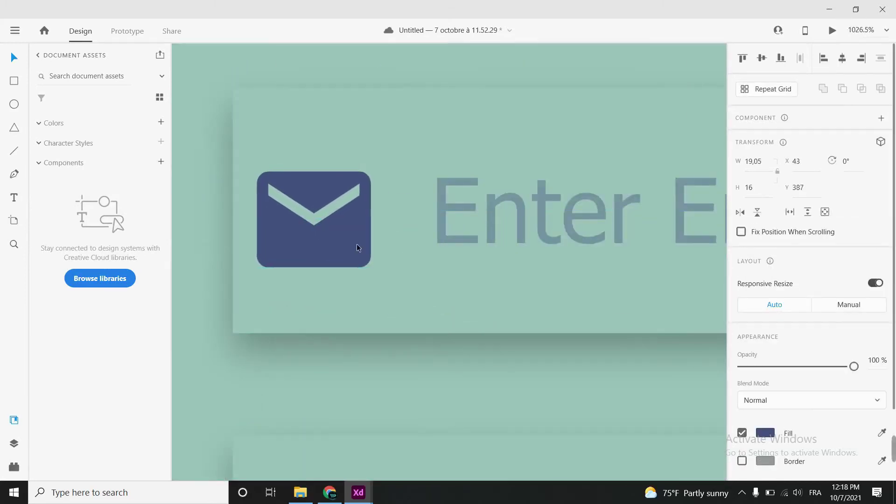
key("Right")
- Centre the Login and Register screens and check the Register Username and email fields
scroll(387, 273, "down", 5)
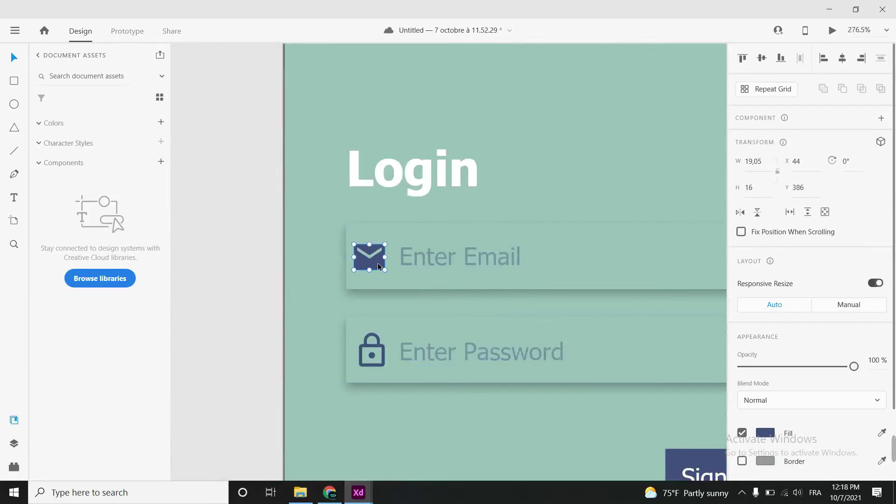
scroll(558, 338, "down", 6)
mouse_move(601, 408)
left_mouse_down()
mouse_move(318, 193)
mouse_move(392, 280)
left_mouse_up()
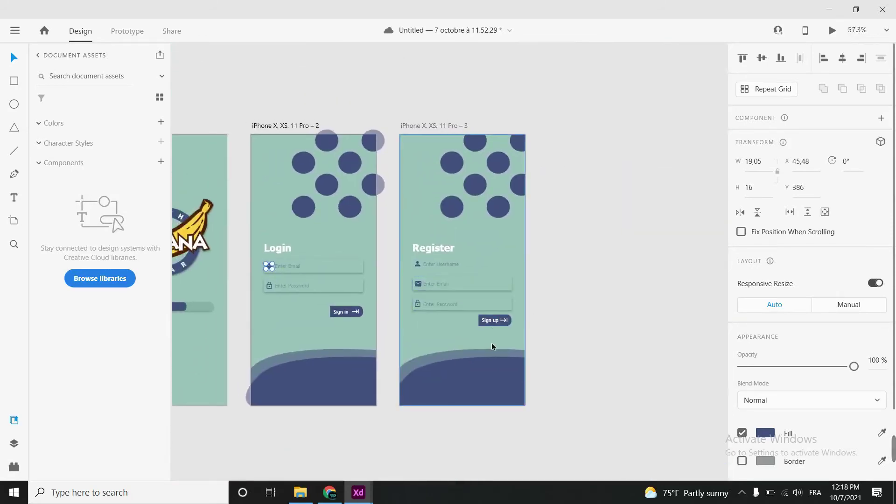
left_click(448, 265)
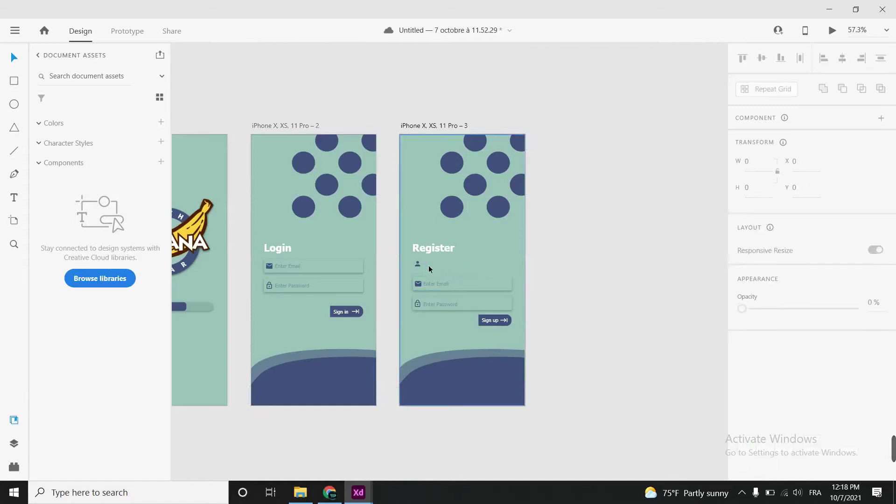
left_click(438, 268)
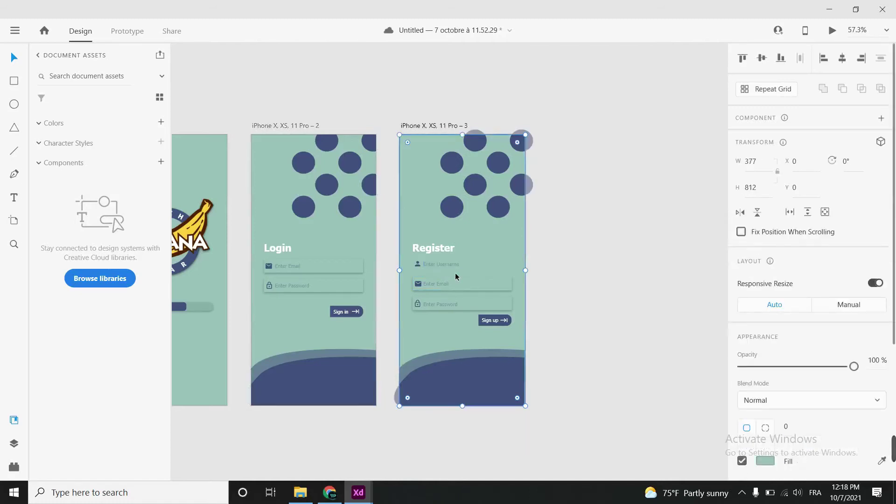
left_click(477, 286)
scroll(479, 287, "up", 5)
- Move a field box up to the Register screen's Username row and send it backward
scroll(479, 287, "up", 3)
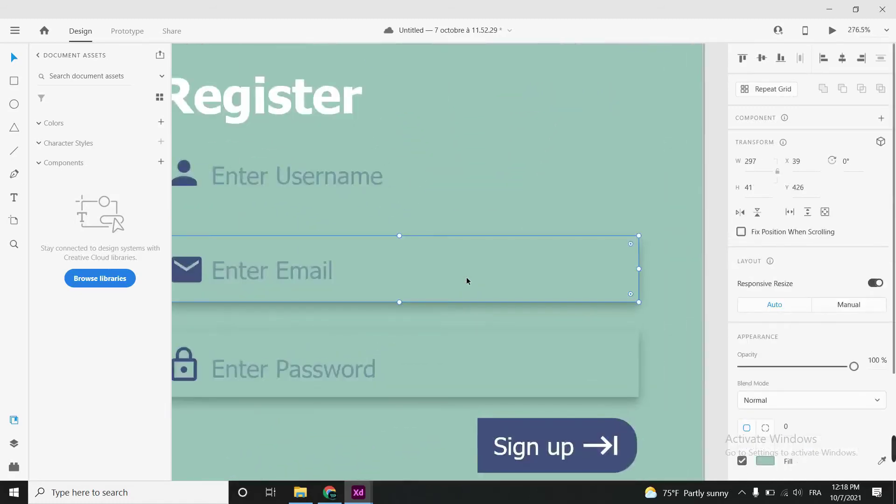
left_click_drag(466, 276, 440, 180)
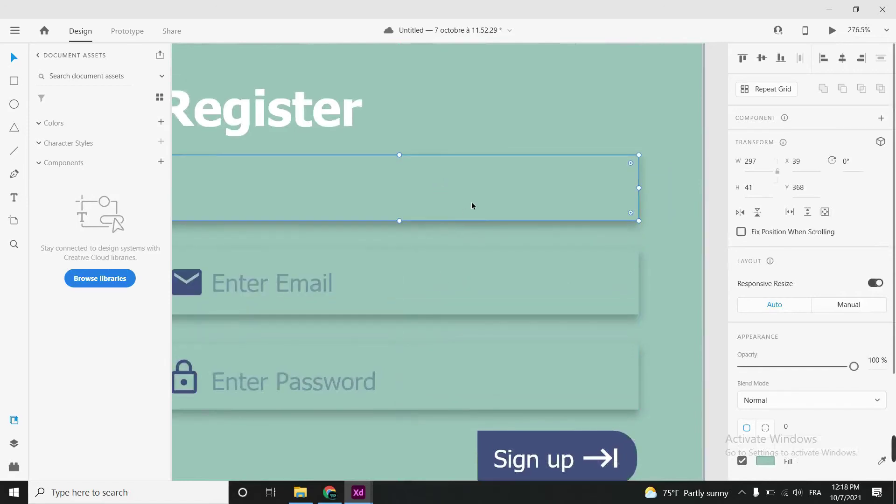
right_click(471, 203)
left_click(658, 444)
scroll(327, 253, "down", 4)
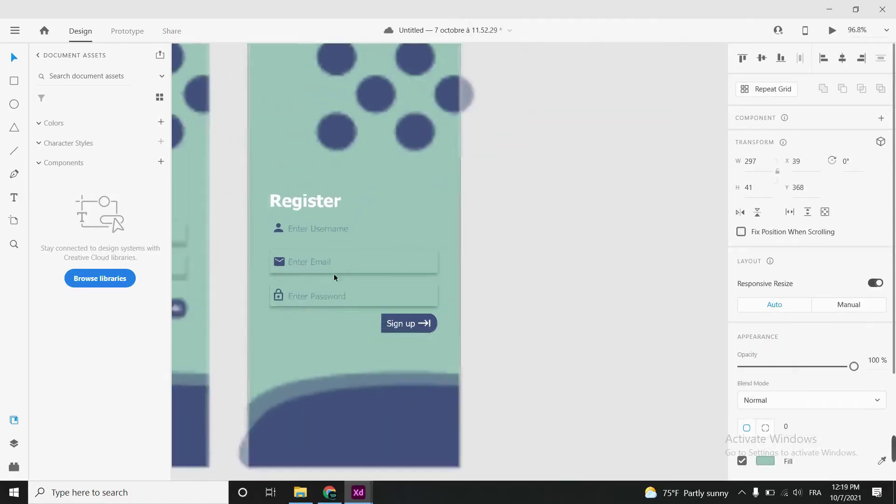
scroll(334, 273, "down", 6)
left_click(439, 294)
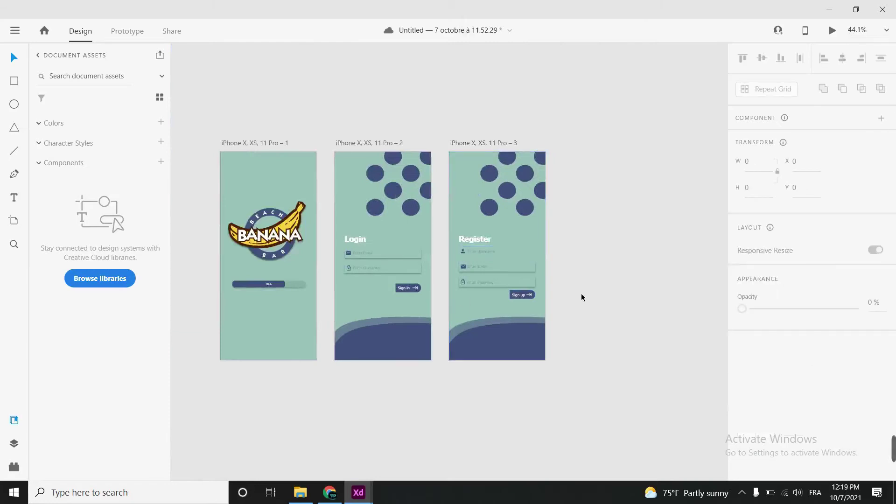
scroll(500, 252, "up", 5)
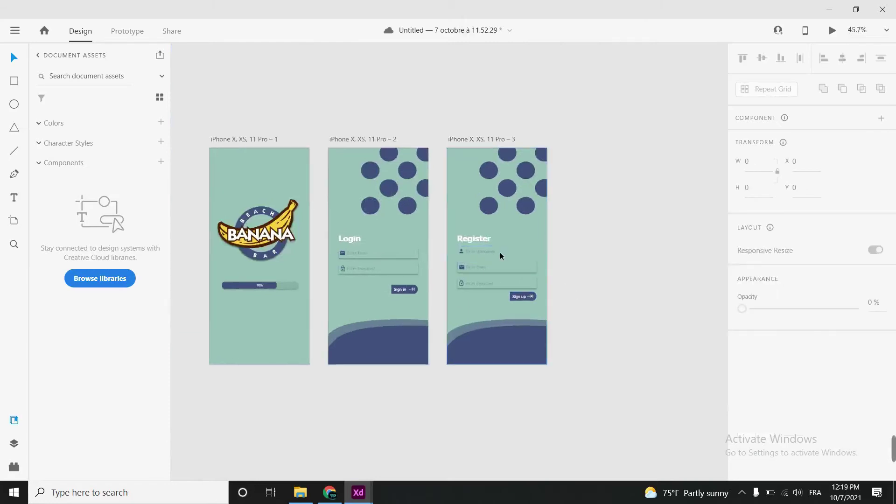
- Copy the Email field box over the Username row and send it to the back
left_click(499, 332)
left_click_drag(519, 326, 518, 251)
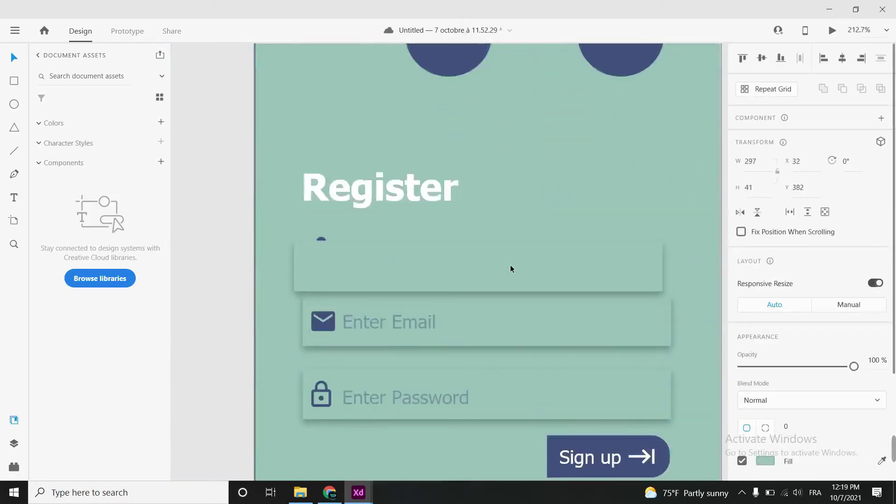
right_click(518, 251)
mouse_move(547, 334)
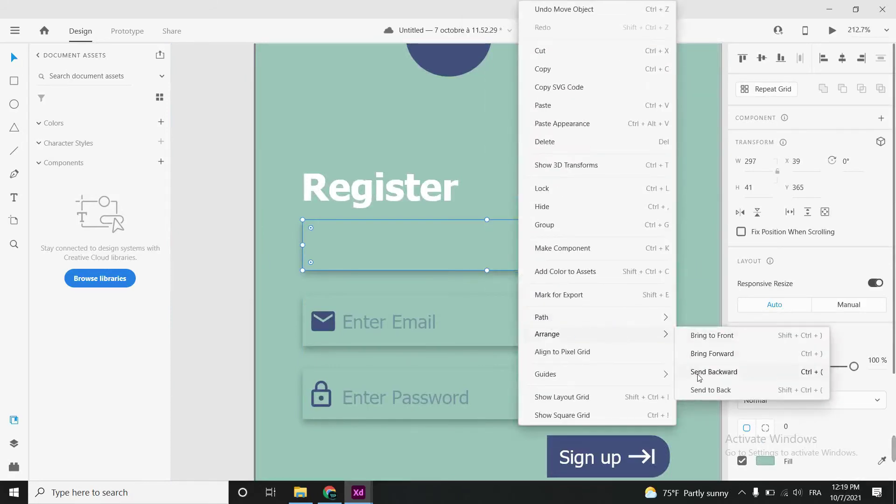
left_click(704, 390)
left_click(590, 257)
left_click(484, 252)
left_click(495, 275)
left_click(495, 253)
- Duplicate the Email field box onto the Username row, layered behind the username icon and text
left_click(505, 309)
key("ctrl+d")
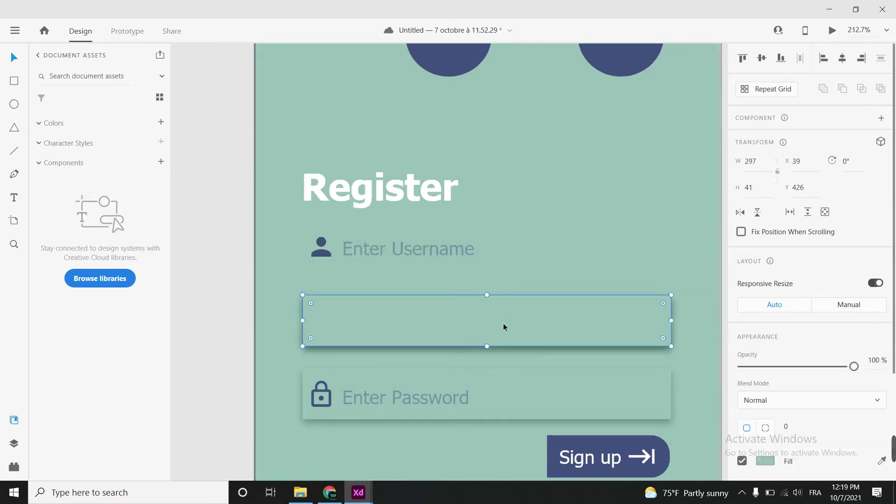
left_click_drag(505, 326, 512, 254)
right_click(512, 254)
mouse_move(540, 334)
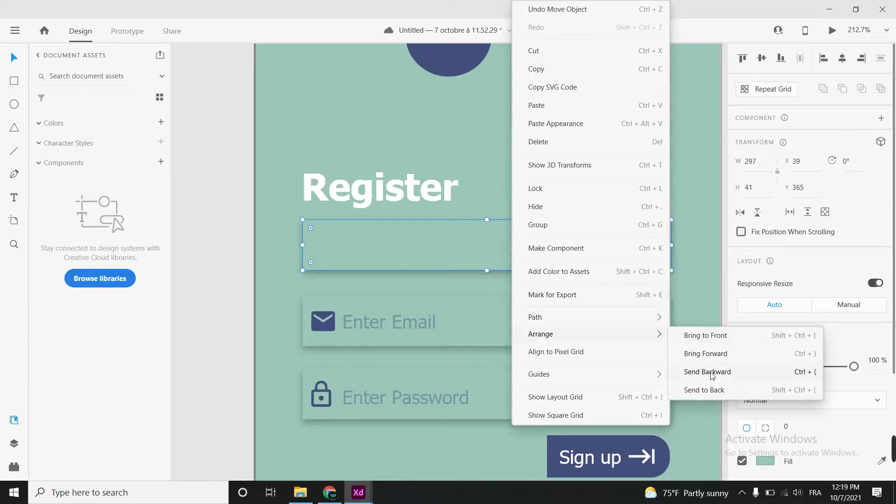
left_click(707, 372)
right_click(620, 252)
key("Escape")
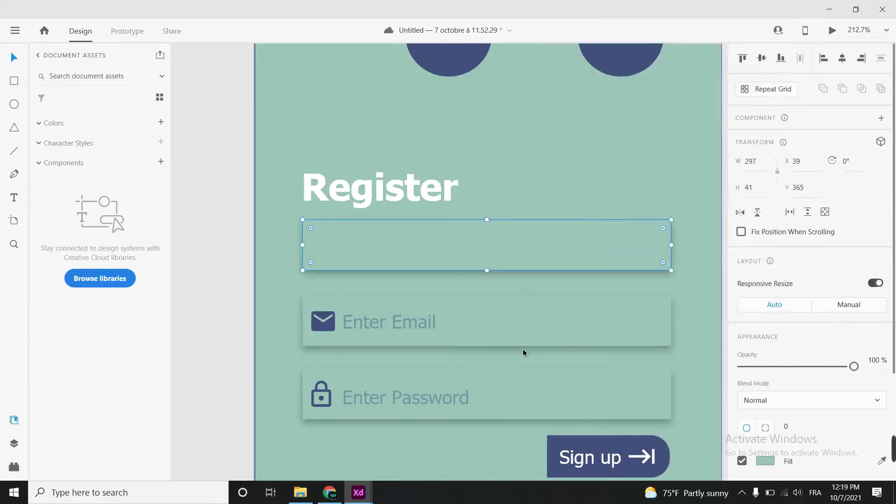
right_click(542, 254)
mouse_move(602, 334)
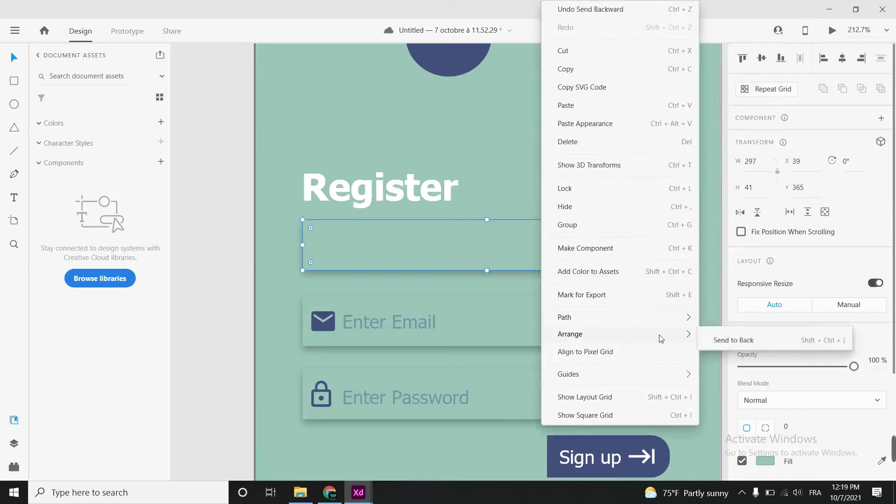
left_click(738, 371)
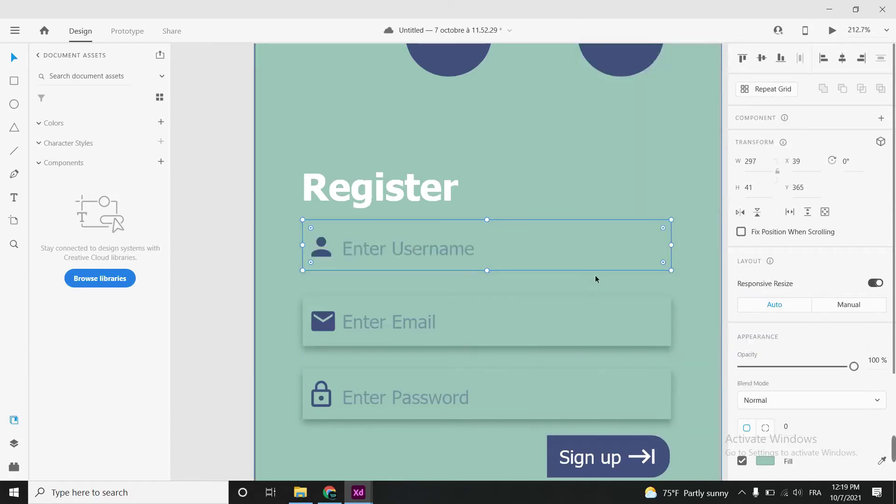
left_click(416, 251)
left_click(569, 249)
right_click(569, 249)
left_click(446, 266)
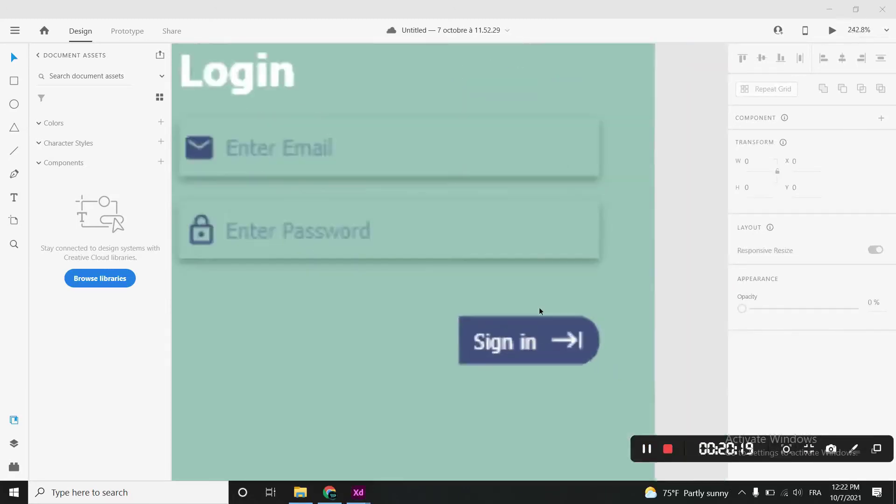
- Add a 'Forget Password ?' text line below the Login password field
key("t")
left_click(412, 261)
type("forget Passs")
key("BackSpace")
type("word ?")
key("Left")
key("Left")
key("Left")
key("Left")
key("Left")
type("F")
key("Left")
key("BackSpace")
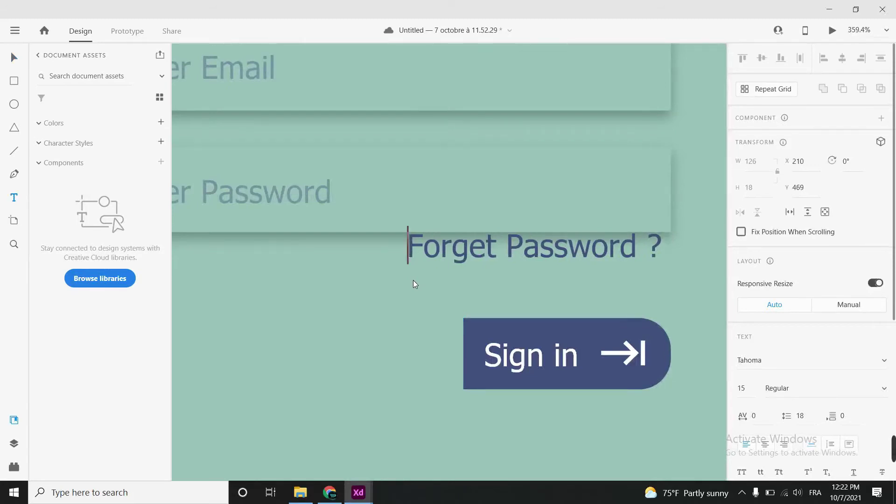
key("ctrl+a")
key("Escape")
- Select the new line and the Login artboard, then zoom out to review it
left_click(10, 61)
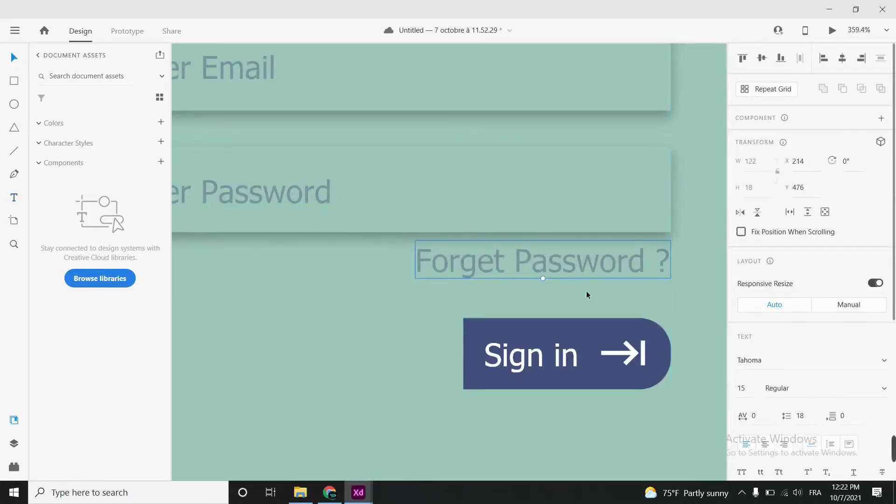
left_click(552, 296)
scroll(553, 296, "down", 5)
scroll(690, 317, "down", 3)
scroll(690, 317, "down", 2)
scroll(708, 332, "down", 2)
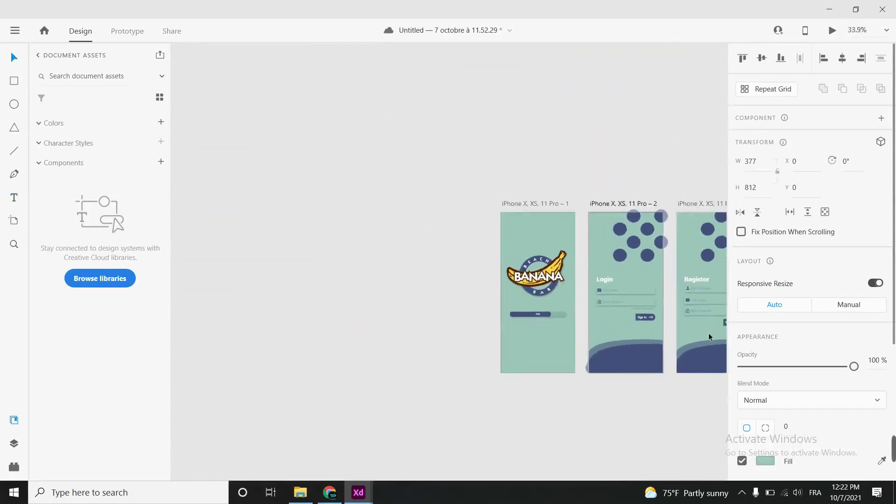
scroll(690, 306, "up", 8)
- Move the Login title higher on the Login screen
scroll(690, 309, "down", 3)
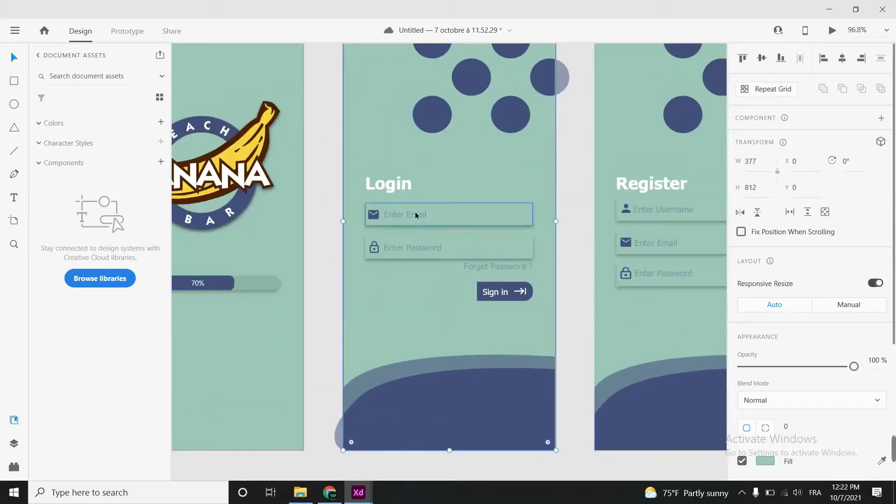
left_click(513, 216)
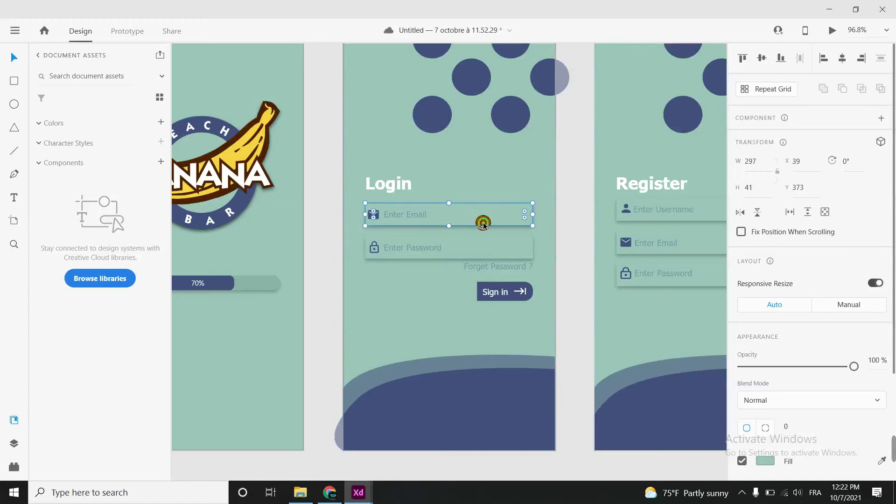
left_click(452, 277)
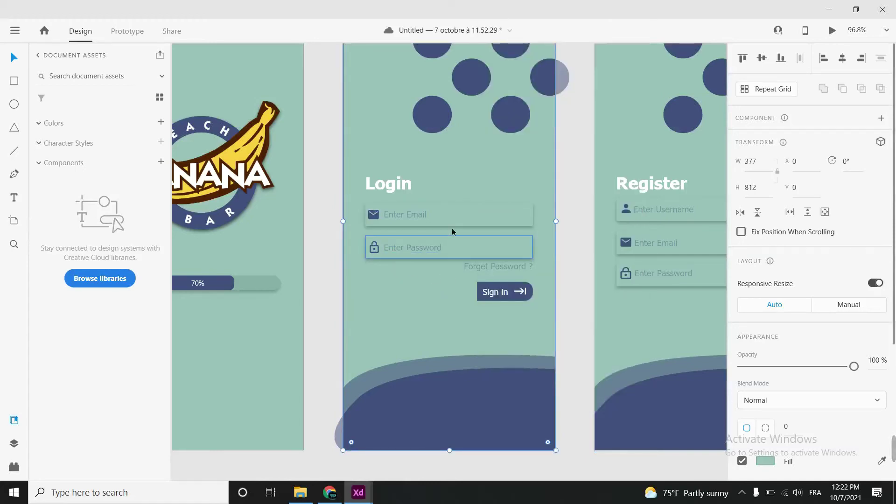
left_click(403, 180)
left_click_drag(403, 181, 402, 170)
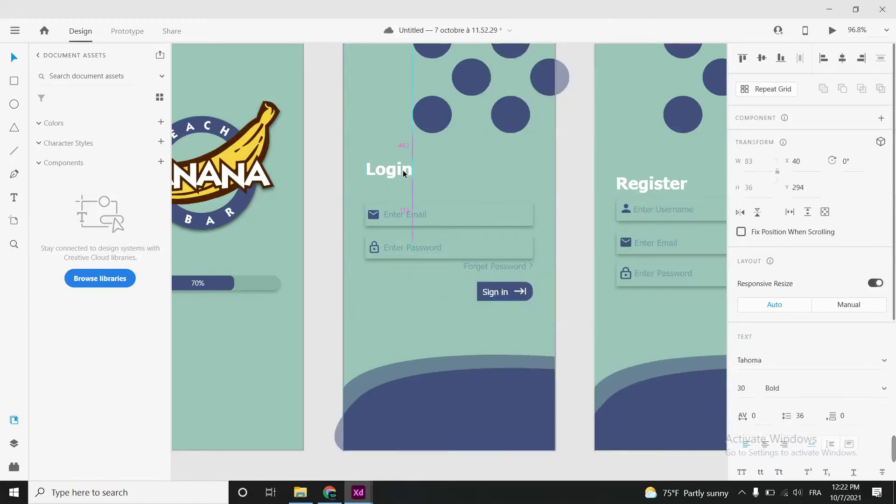
- Add a 'Please Sign in for continue' subtitle under the Login title and zoom out
scroll(383, 189, "up", 4)
left_click(14, 198)
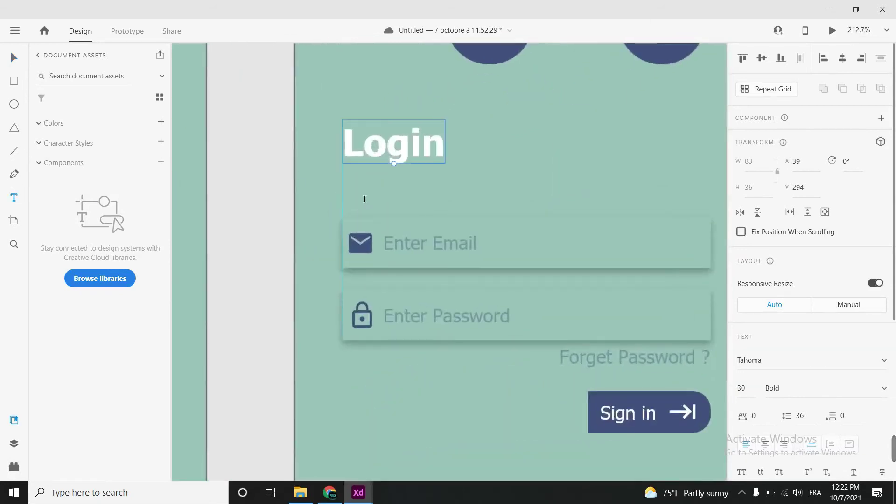
left_click(345, 198)
type("lease ign")
key("BackSpace")
key("BackSpace")
key("BackSpace")
key("BackSpace")
type("Sign in for continue")
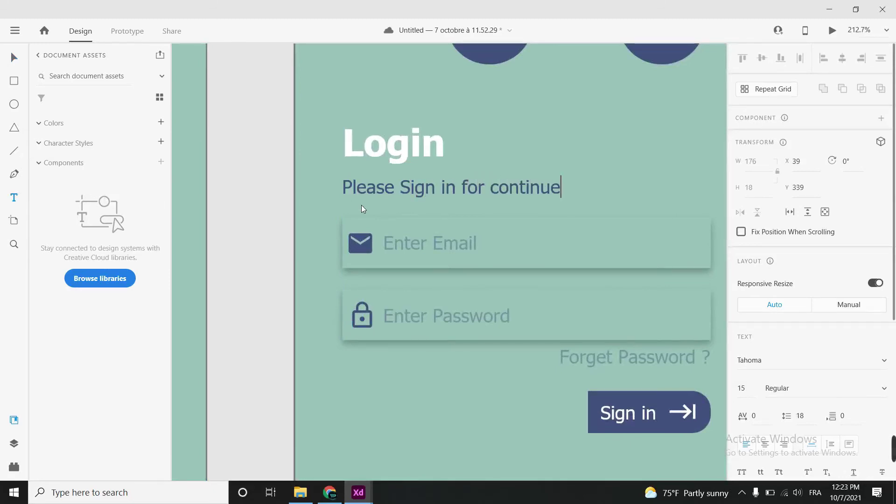
key("Escape")
double_click(439, 166)
left_click(439, 167)
key("Escape")
key("ctrl+0")
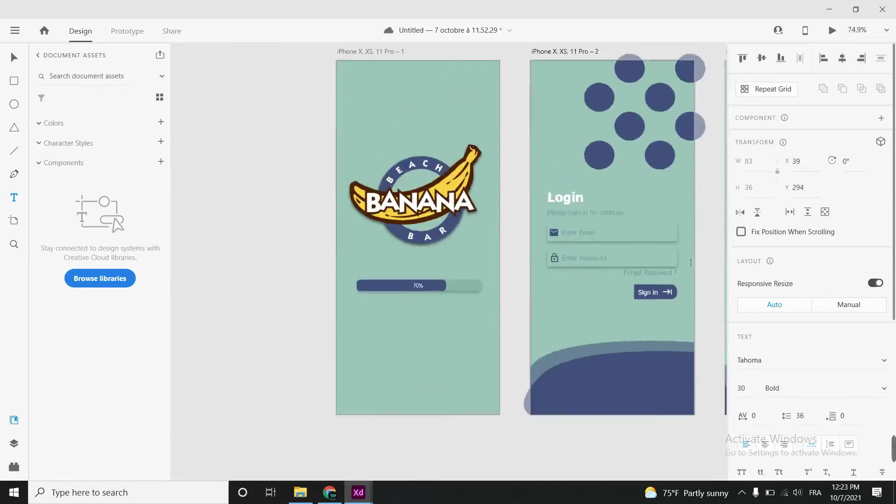
- Move the Register title higher on the Register screen
double_click(556, 267)
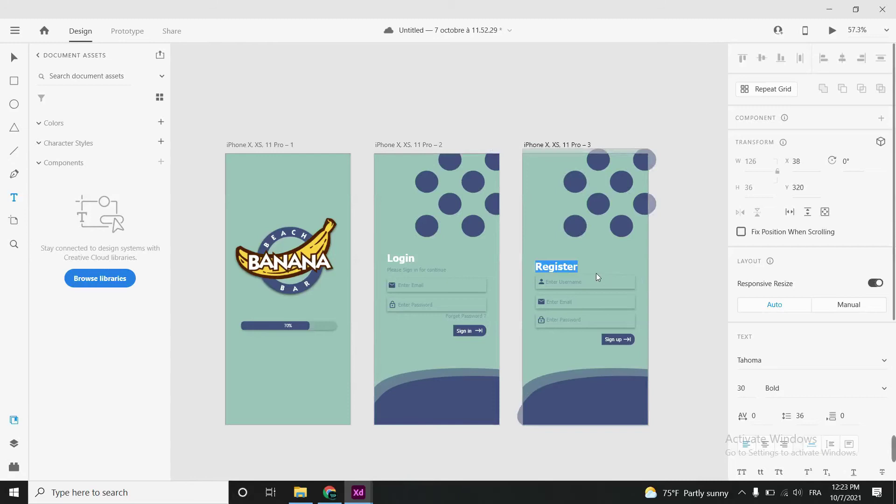
key("Escape")
key("ctrl+3")
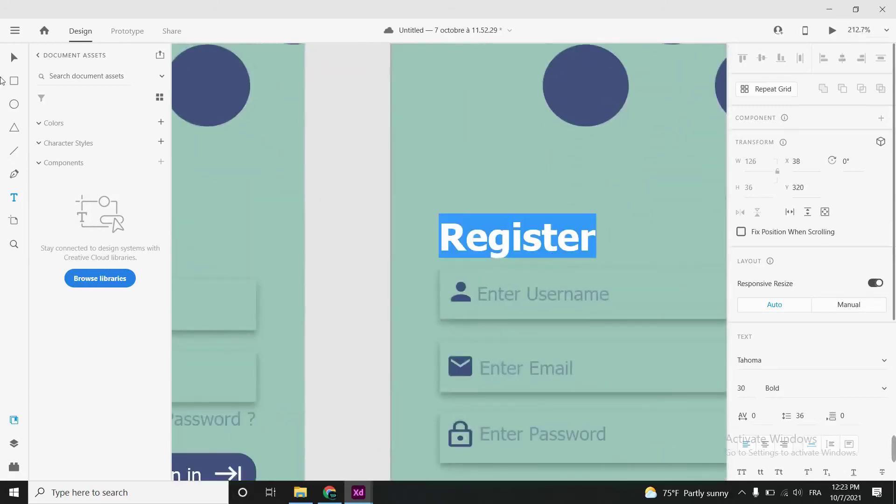
left_click_drag(502, 236, 502, 193)
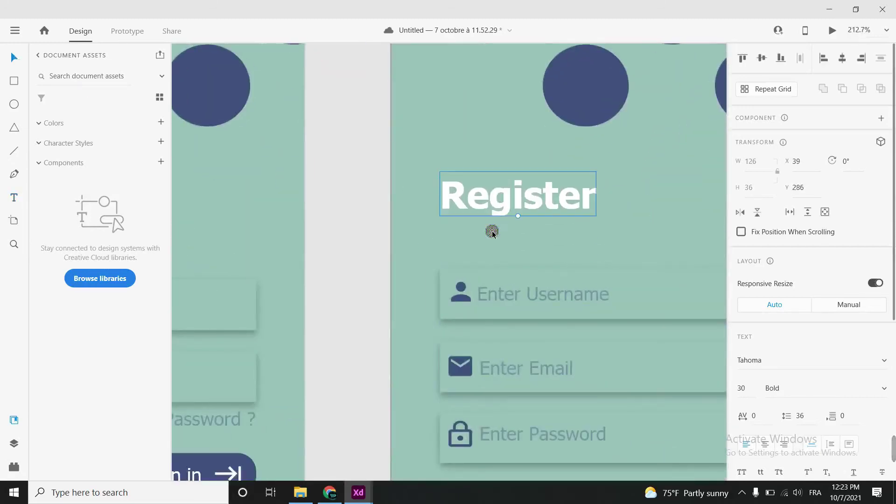
- Add a 'Do you have an account ?' line under the Register title
key("t")
left_click(444, 240)
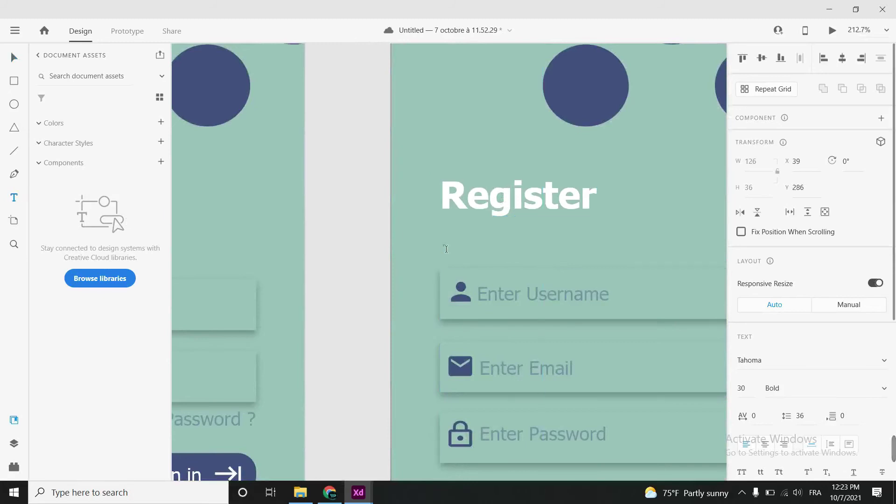
type("Do you have an account ? ")
type("Login")
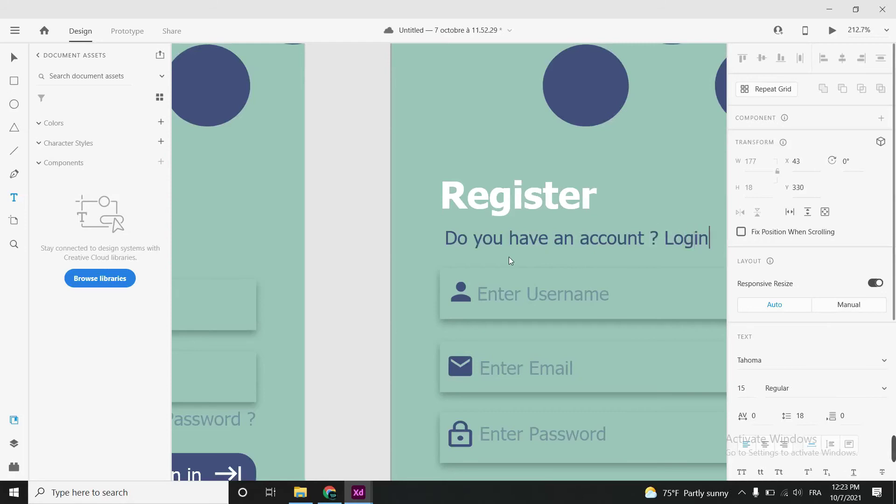
key("BackSpace")
key("BackSpace")
key("BackSpace")
key("BackSpace")
key("BackSpace")
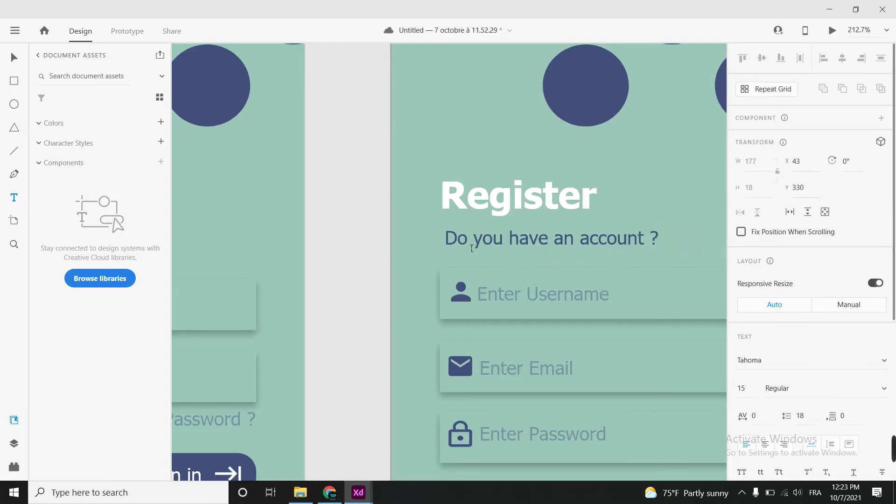
key("Escape")
left_click_drag(537, 241, 531, 242)
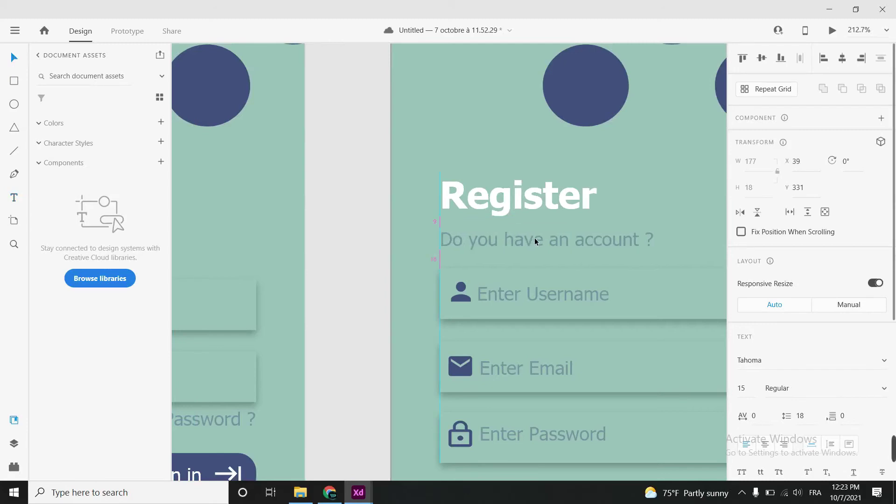
- Add a separate 'Login Now' text right after the account question
left_click(666, 240)
key("t")
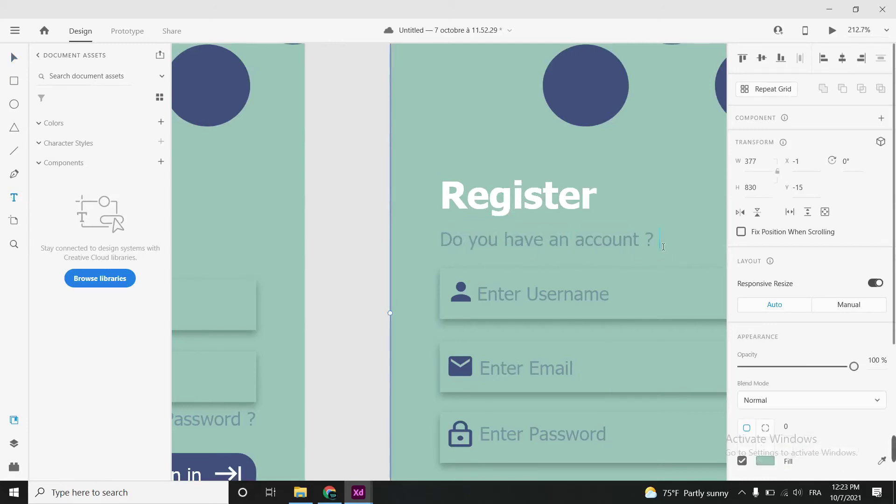
left_click(668, 243)
type("login")
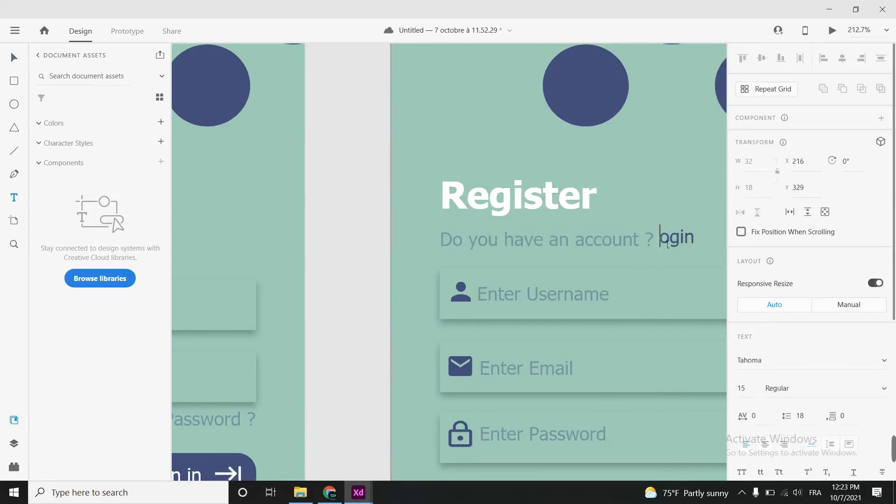
type("PleaseLo")
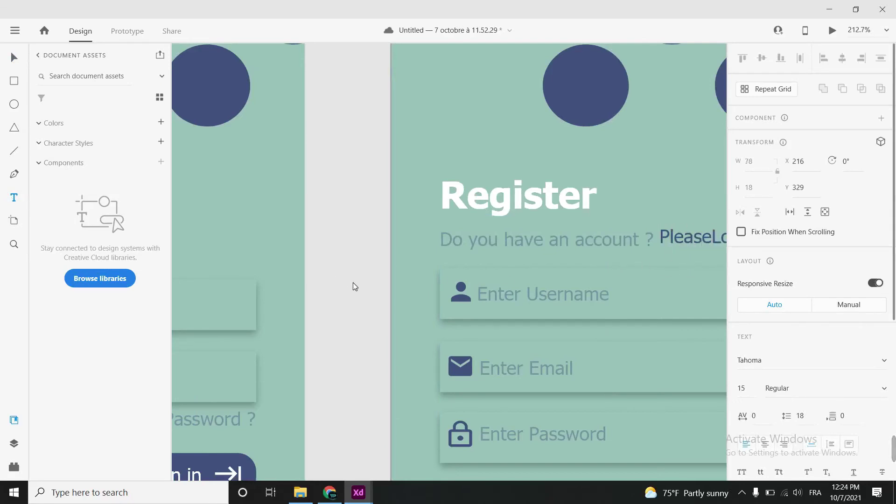
scroll(369, 284, "right", 5)
double_click(625, 247)
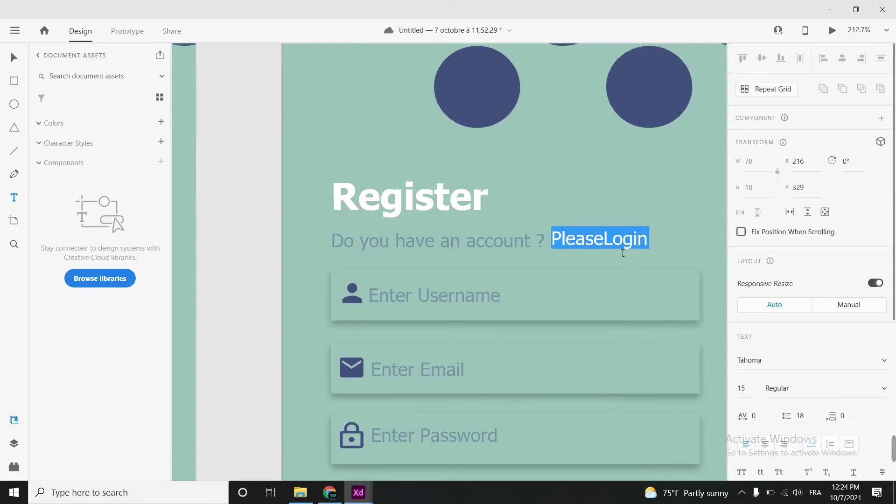
left_click(599, 240)
key("Escape")
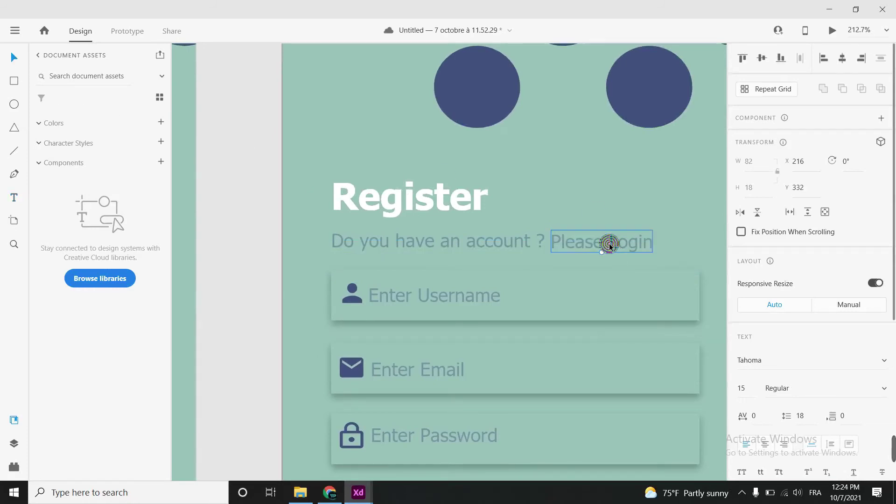
double_click(610, 244)
key("BackSpace")
key("End")
type("ow")
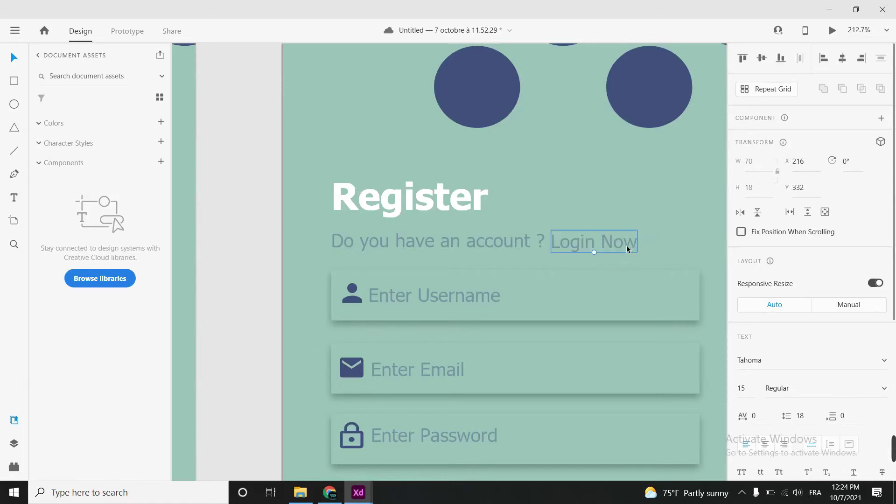
left_click(658, 255)
- Darken 'Login Now' to navy and bring all three screens into view
scroll(794, 280, "down", 5)
left_click(765, 347)
left_click_drag(725, 326, 724, 298)
left_click(645, 250)
scroll(548, 296, "down", 5)
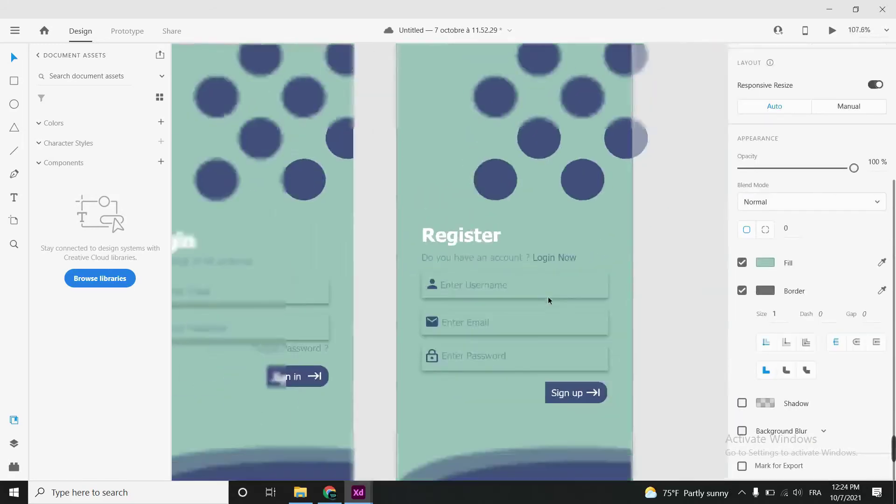
left_click(519, 280)
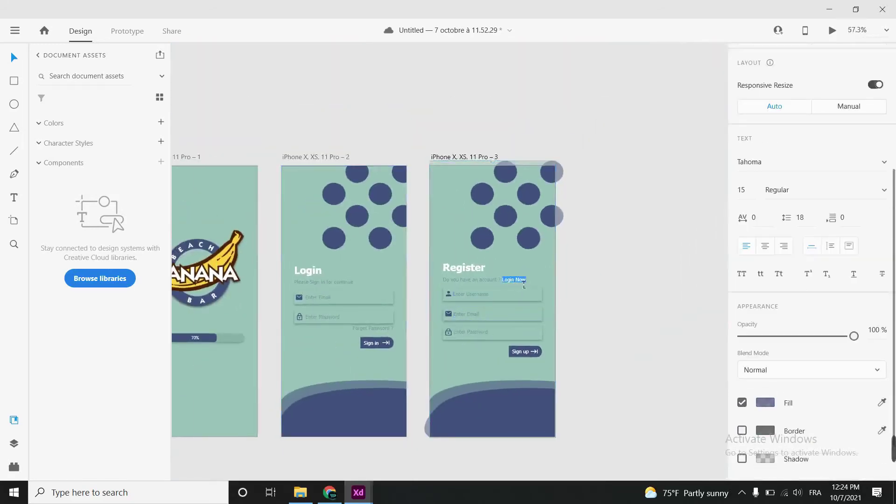
left_click(574, 291)
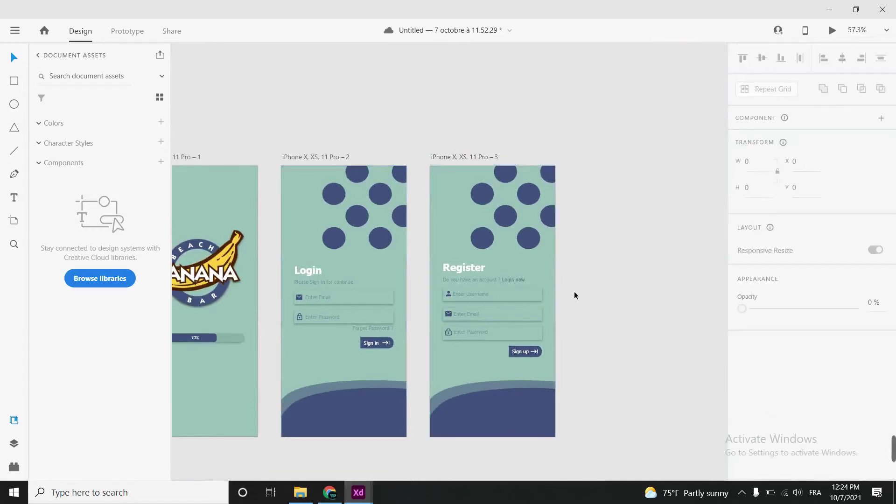
mouse_move(414, 341)
left_mouse_down()
mouse_move(468, 349)
mouse_move(490, 336)
left_mouse_up()
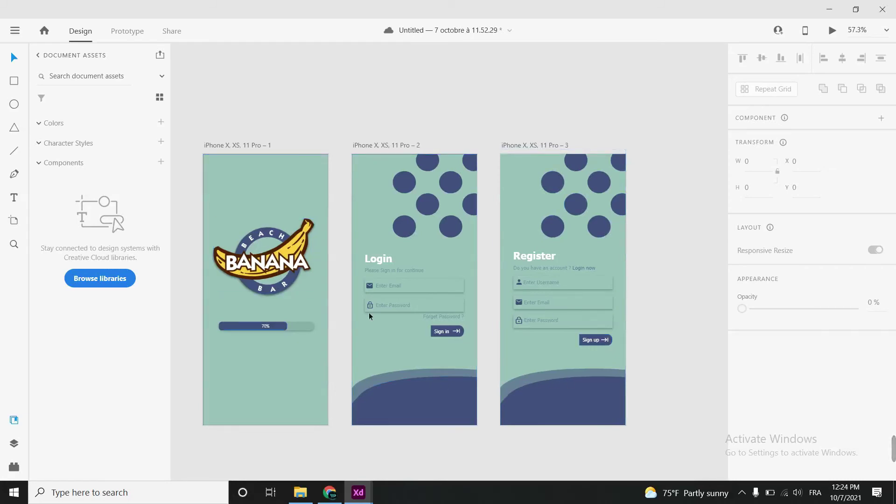
- Wire splash to Login, Sign in to Register, and 'Login now' back to Login
left_click(128, 29)
left_click(319, 292)
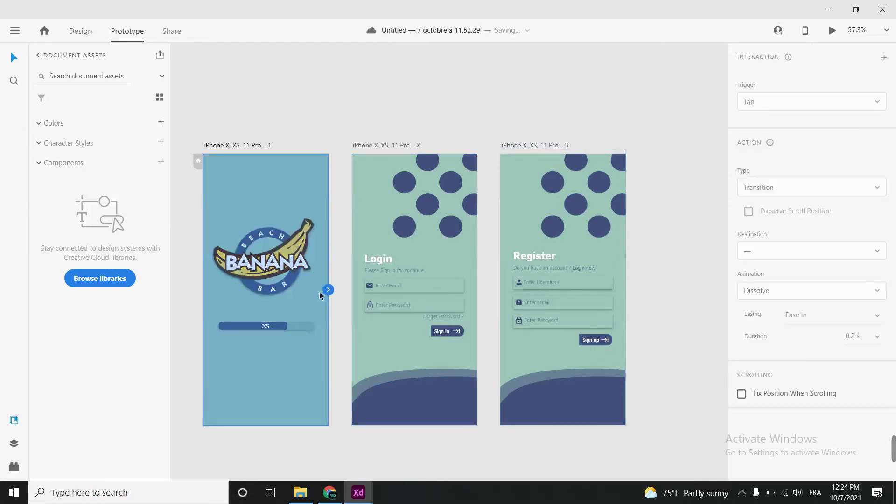
left_click_drag(328, 290, 359, 298)
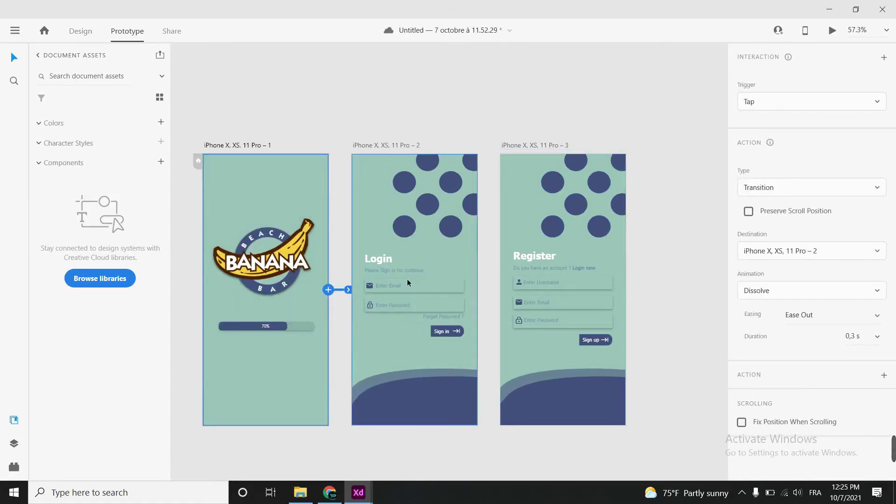
left_click(464, 332)
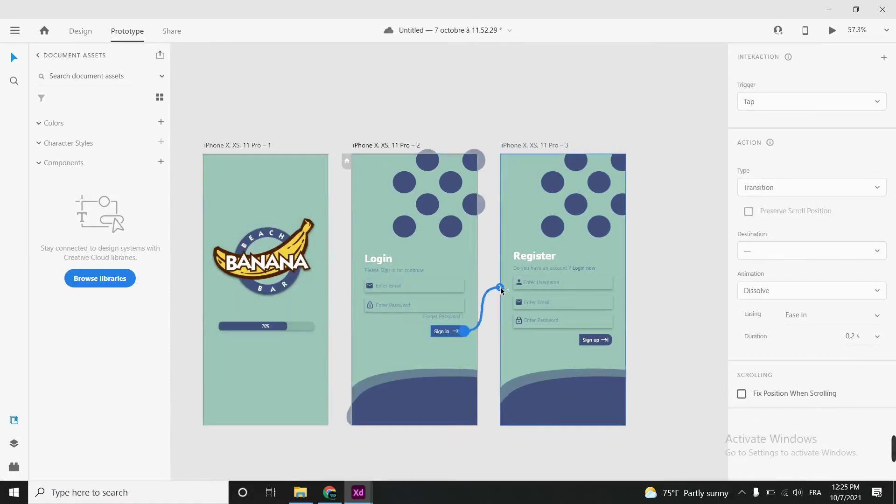
left_click_drag(498, 297, 545, 307)
left_click(589, 268)
left_click_drag(619, 274, 477, 406)
left_click_drag(595, 267, 477, 358)
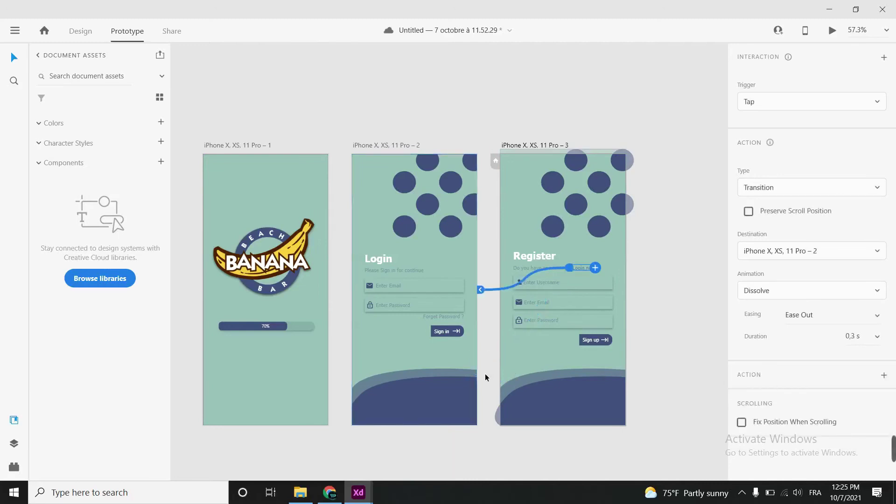
left_click(476, 308)
left_click(327, 348)
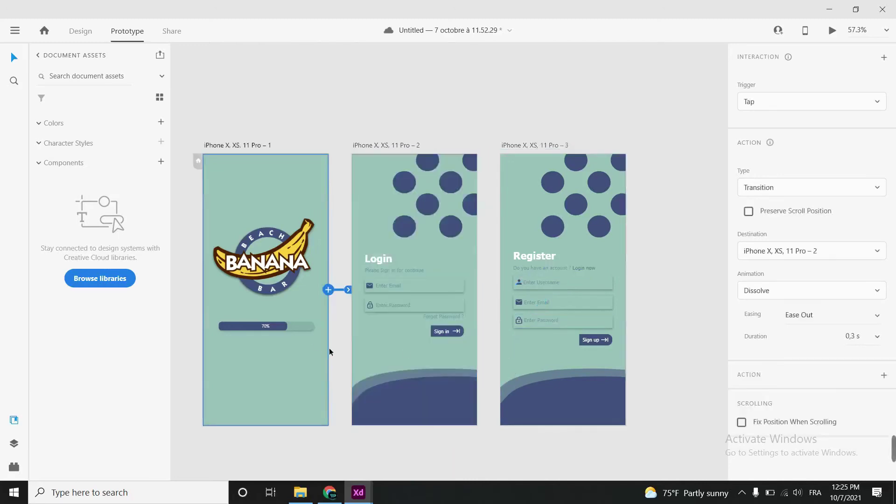
left_click(486, 341)
key("ctrl+Return")
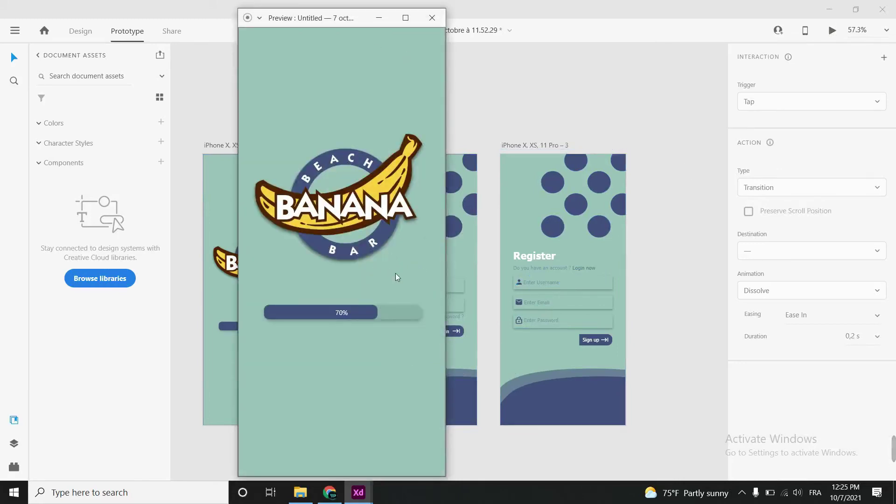
left_click(398, 328)
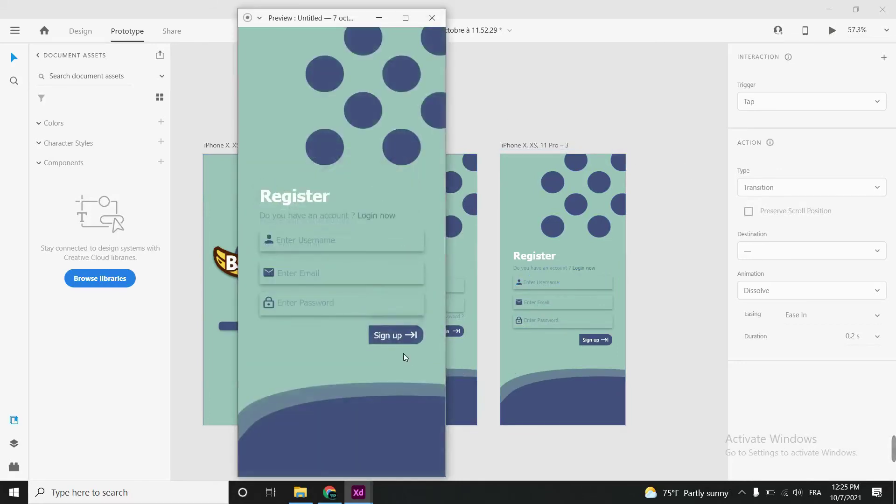
left_click(387, 219)
left_click(399, 324)
left_click(373, 215)
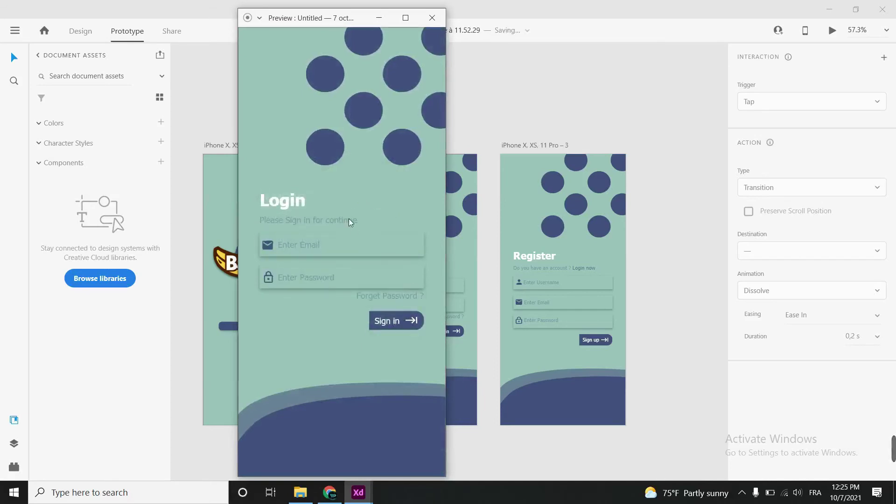
left_click(397, 322)
left_click(377, 219)
left_click(432, 18)
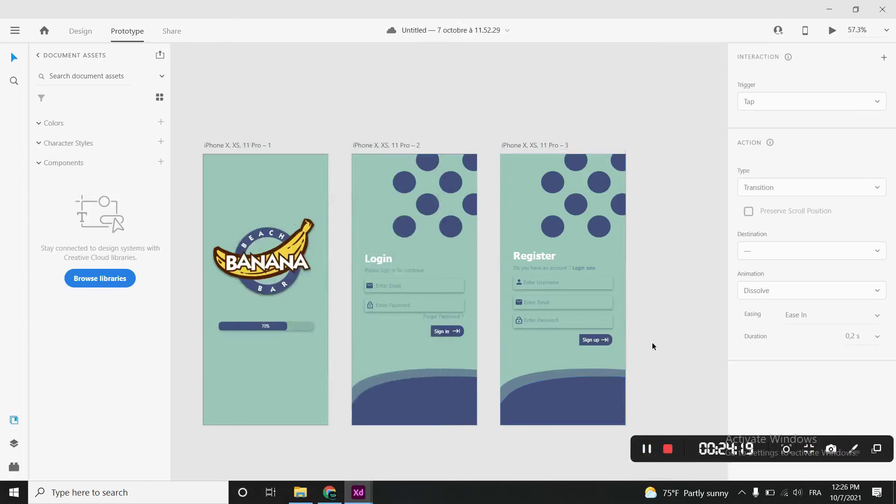
- Round the corners of the Register screen's Username, Email and Password fields
left_click(602, 285)
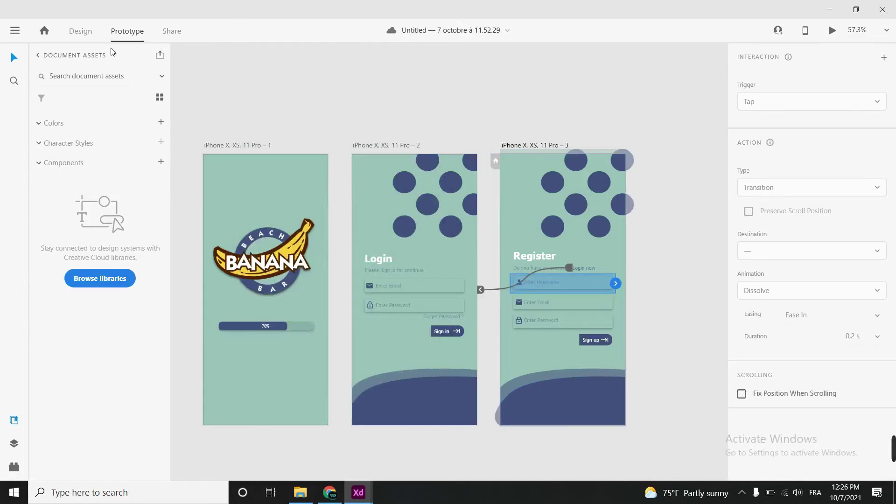
left_click(80, 31)
key("ctrl+3")
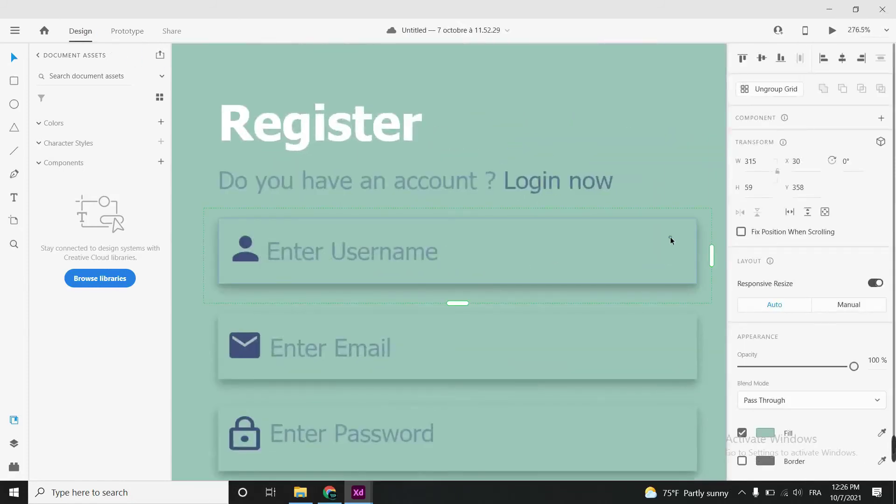
left_click_drag(670, 238, 683, 232)
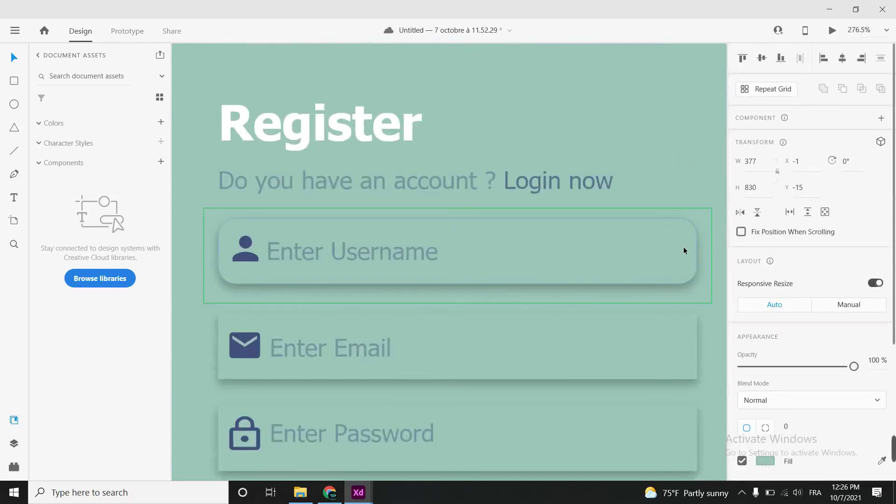
scroll(607, 262, "down", 2)
left_click(676, 283)
left_click_drag(689, 274, 679, 279)
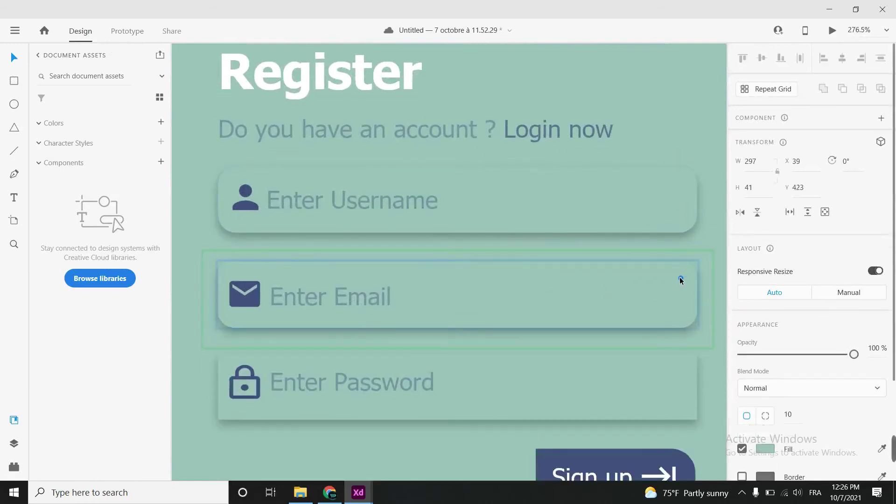
scroll(679, 299, "down", 1)
left_click(686, 343)
left_click_drag(690, 326, 681, 334)
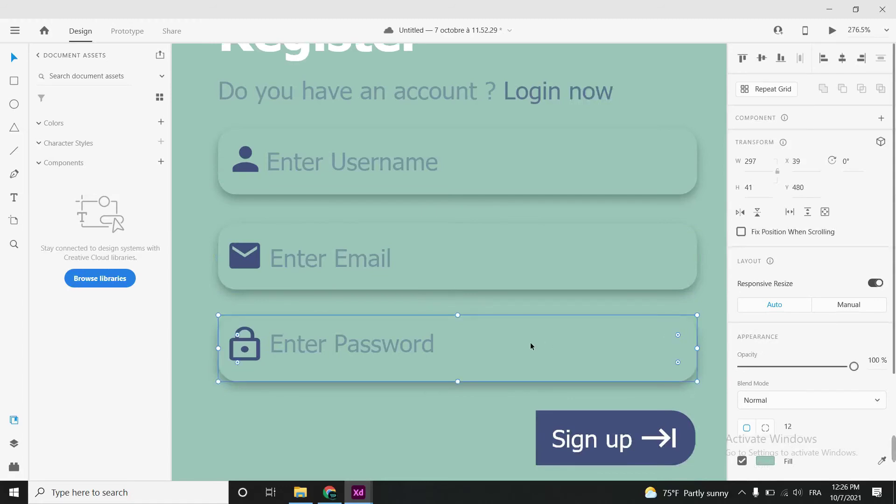
scroll(530, 343, "down", 5)
scroll(410, 282, "up", 2)
scroll(410, 282, "up", 3)
- Round the corners of the Login screen's Password field
left_click(461, 282)
left_click(466, 354)
left_click_drag(479, 345, 469, 346)
scroll(536, 345, "down", 2)
scroll(536, 346, "down", 3)
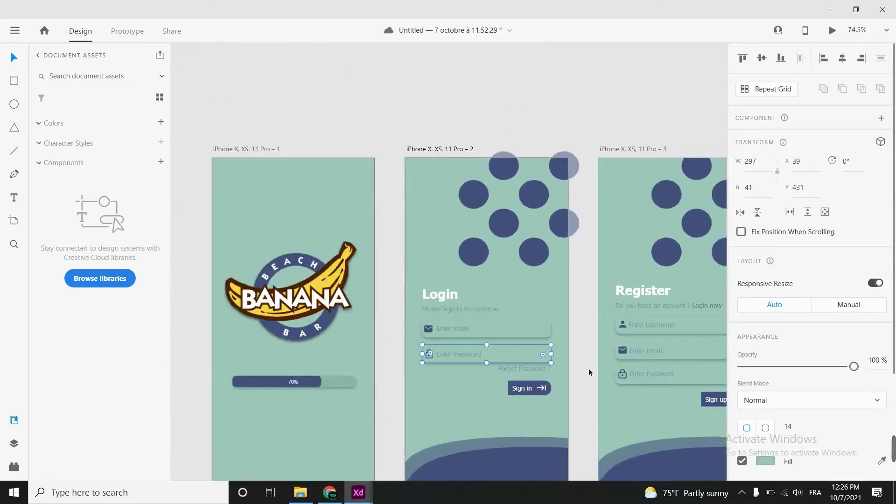
left_click(589, 368)
scroll(574, 360, "down", 2)
scroll(568, 359, "down", 2)
scroll(568, 359, "right", 2)
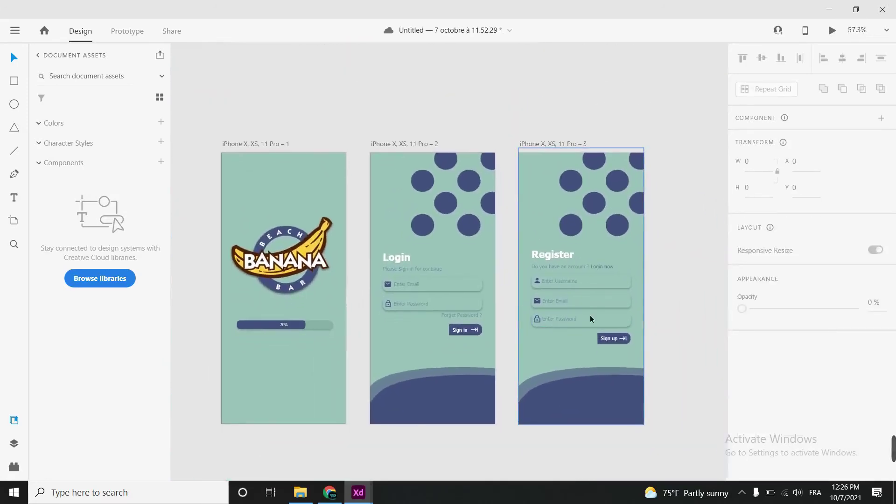
key("ctrl+Tab")
left_click(831, 30)
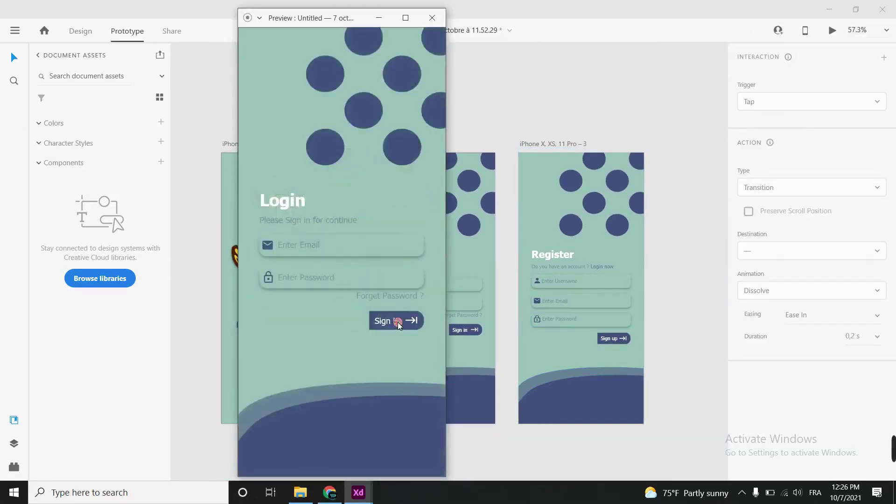
left_click(398, 324)
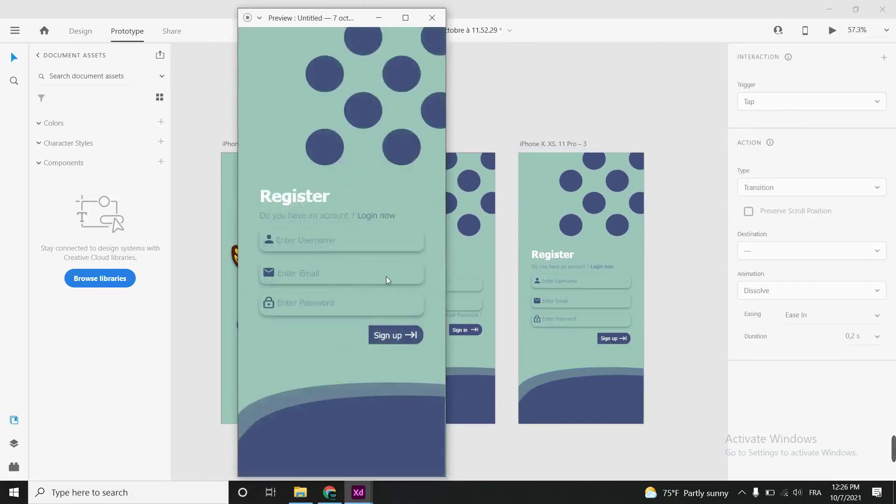
left_click(432, 20)
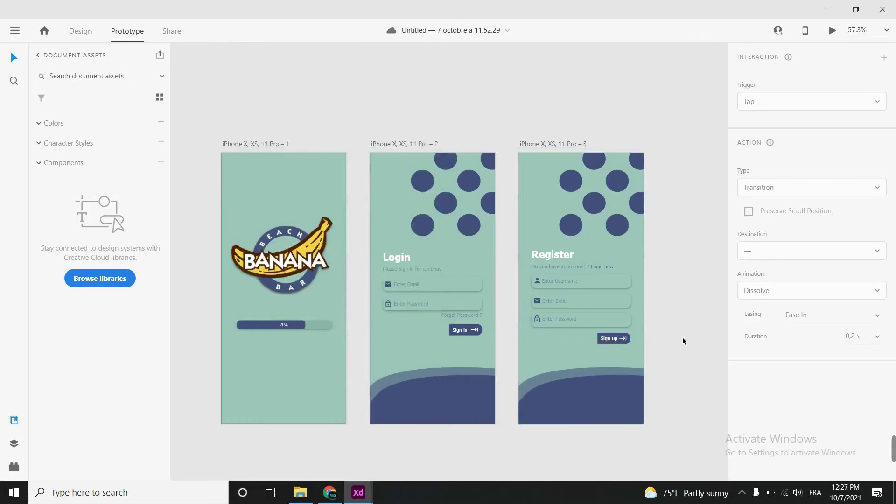
- Copy the Banana Beach Bar logo onto Login, shrunk into the lower-right navy wave
left_click(301, 264)
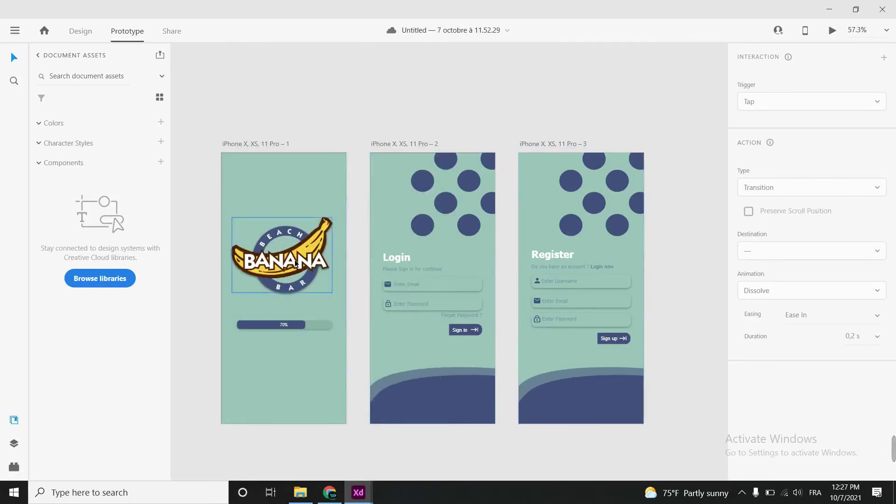
left_click_drag(301, 263, 490, 409)
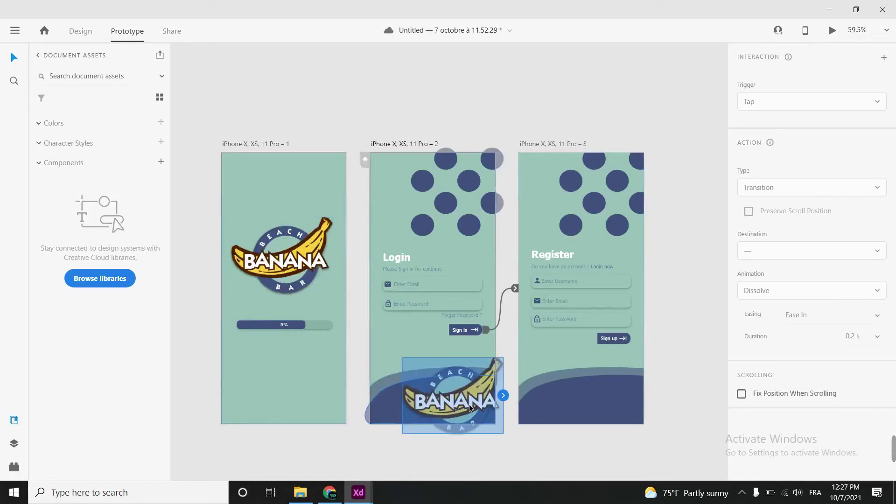
scroll(490, 408, "up", 5)
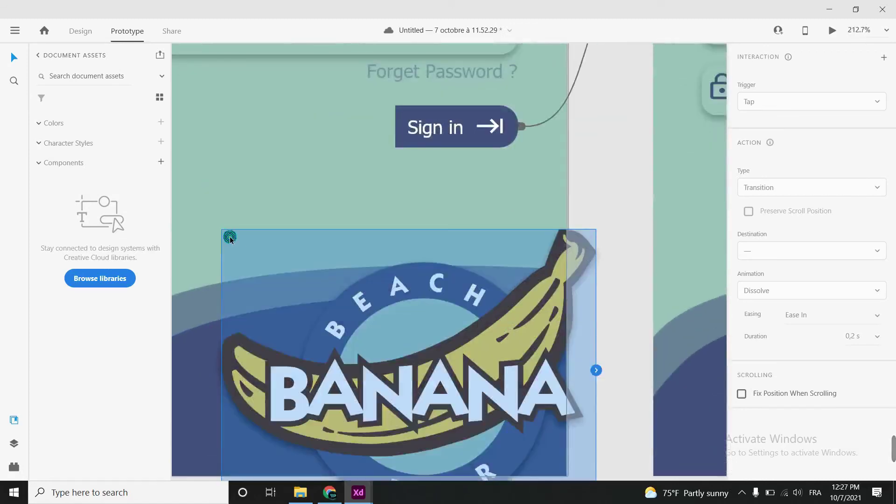
key("ctrl+Tab")
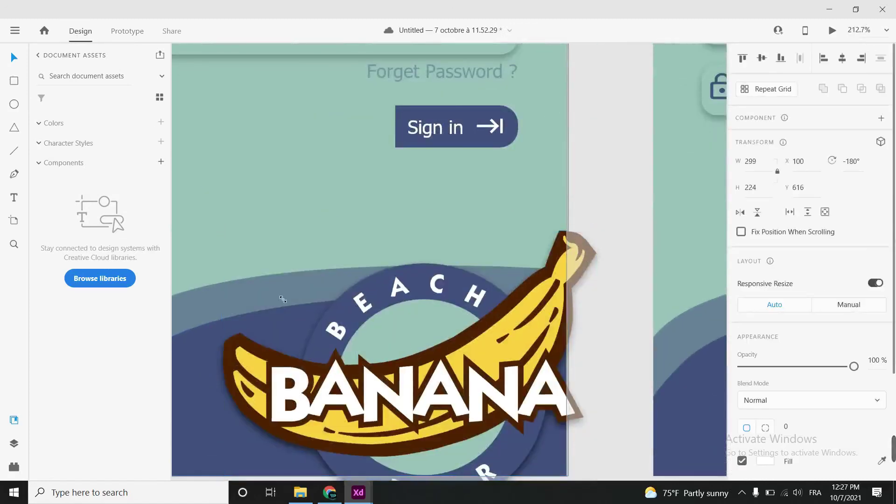
left_click_drag(282, 299, 400, 386)
left_click_drag(574, 438, 540, 396)
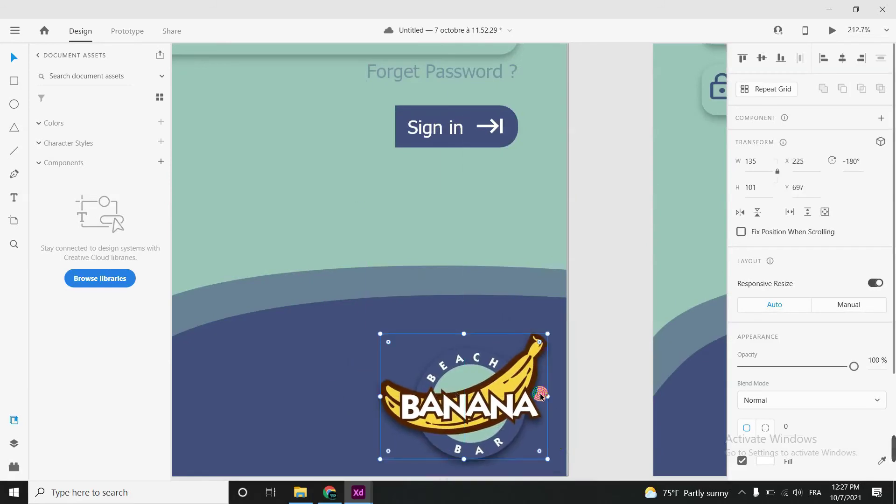
scroll(588, 387, "down", 5)
left_click_drag(530, 372, 521, 367)
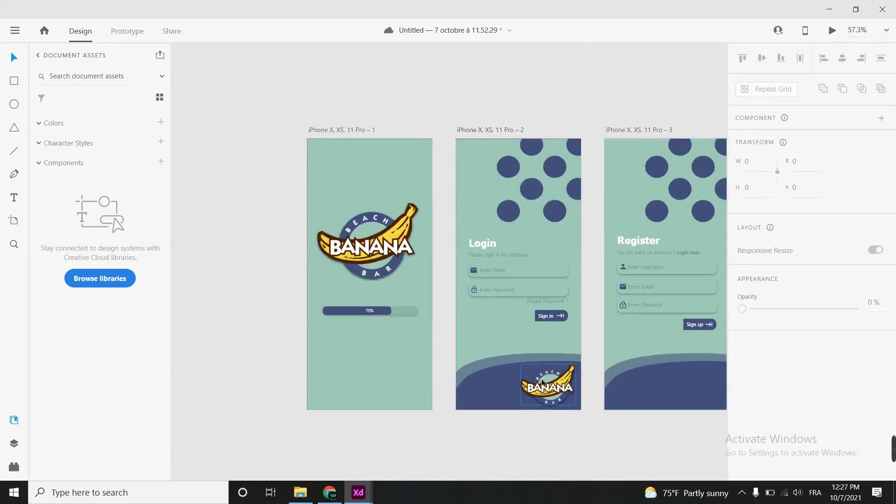
left_click(517, 368)
left_click_drag(637, 443, 479, 414)
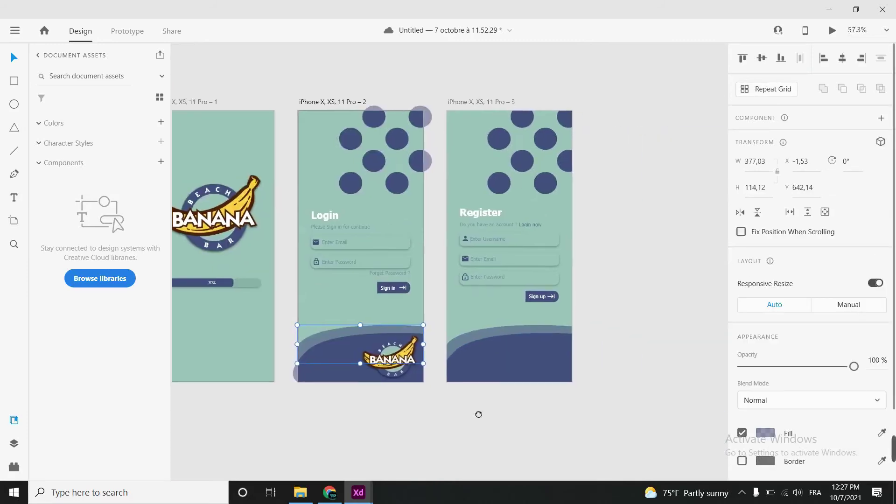
left_click(766, 434)
left_click(725, 433)
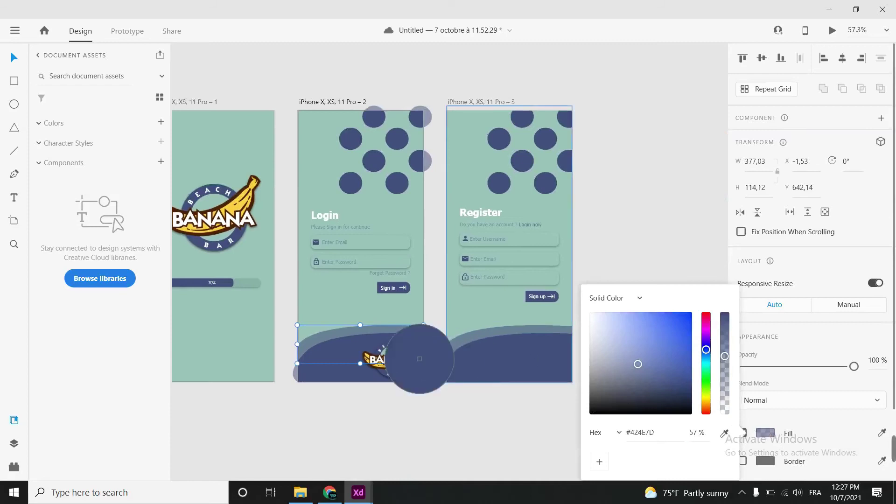
left_click(401, 356)
left_click_drag(726, 329, 724, 367)
left_click(358, 335)
key("Up")
key("Up")
key("Up")
key("Up")
key("Up")
key("Up")
key("Up")
key("Up")
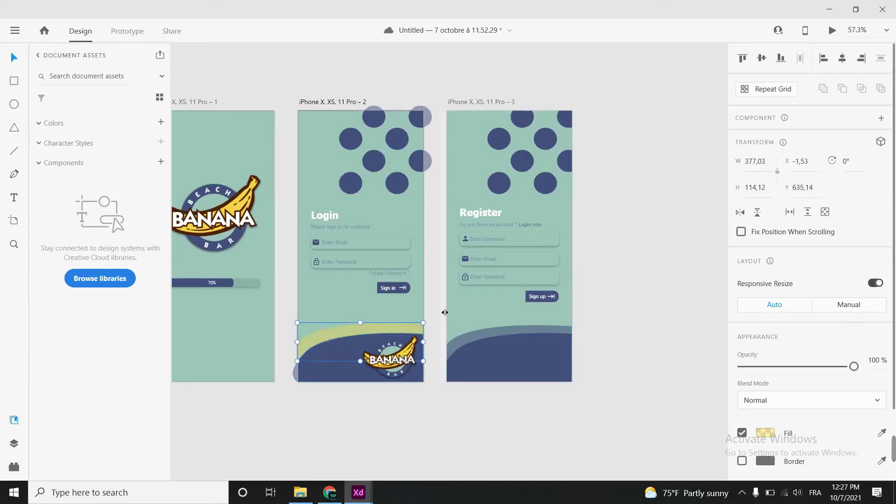
left_click(659, 307)
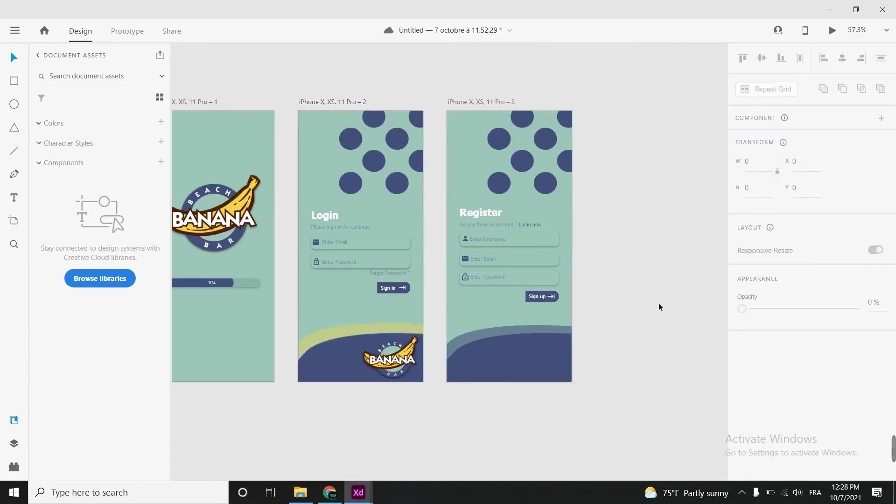
left_click_drag(427, 329, 314, 393)
left_click(395, 403)
left_click(402, 351)
left_click(769, 434)
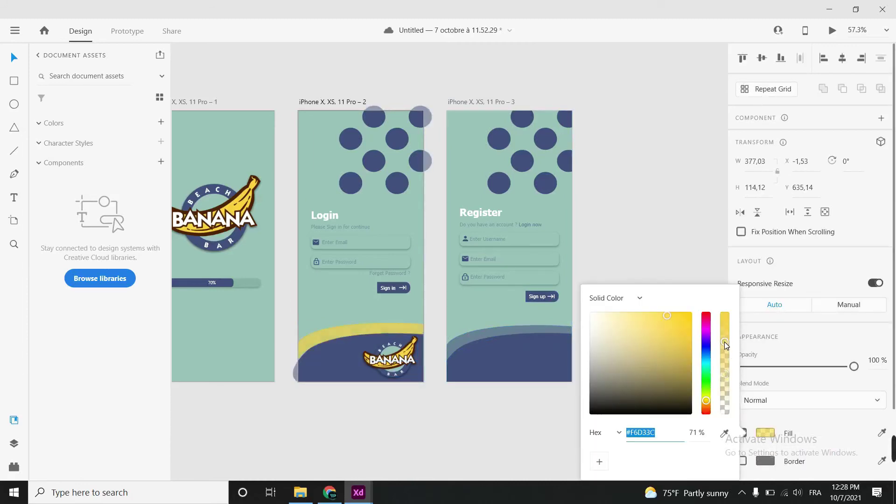
left_click(674, 276)
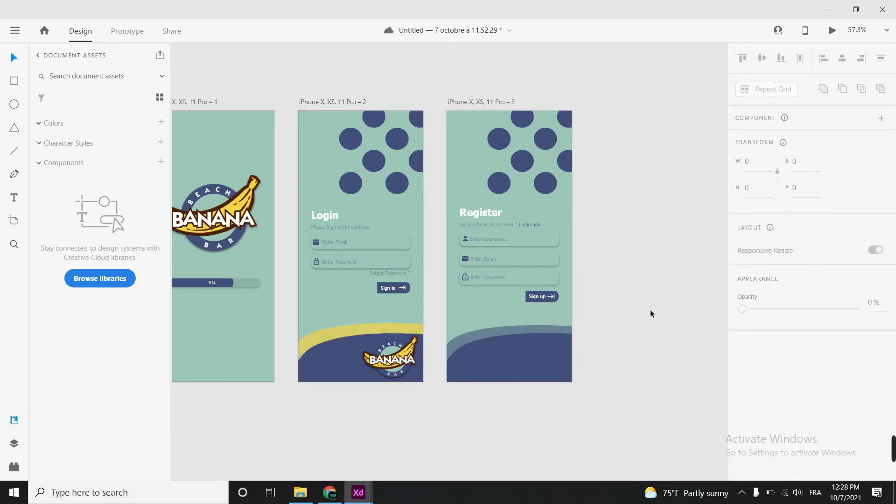
left_click(351, 185)
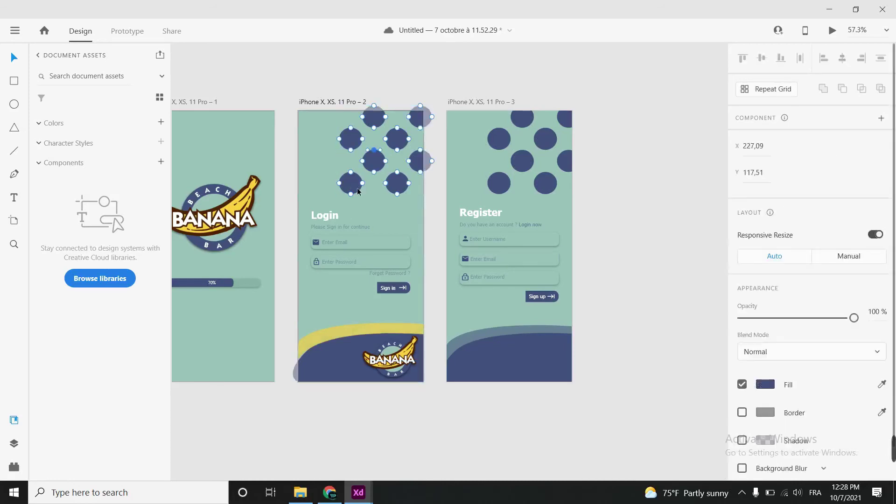
left_click(766, 383)
left_click(726, 433)
left_click(374, 332)
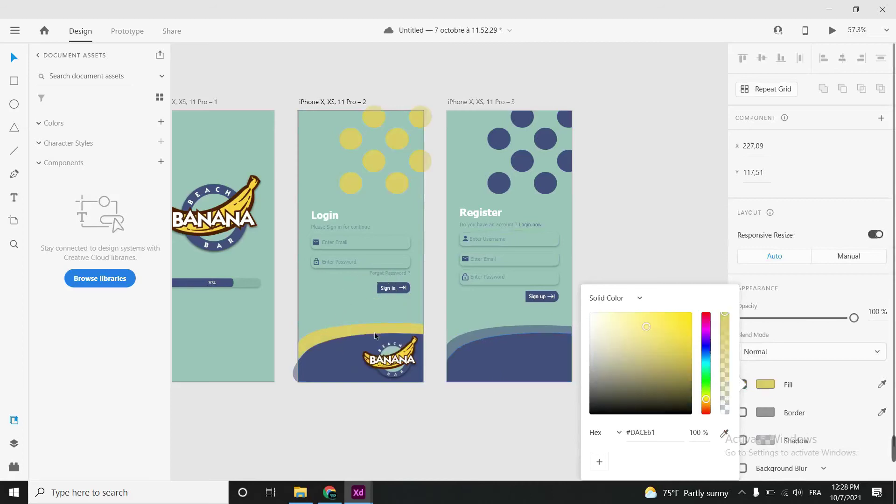
left_click(615, 251)
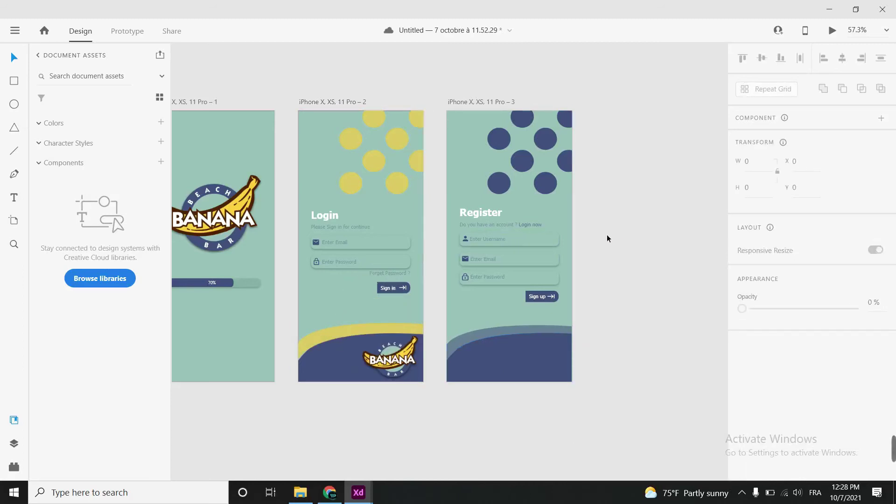
key("ctrl+z")
left_click(599, 244)
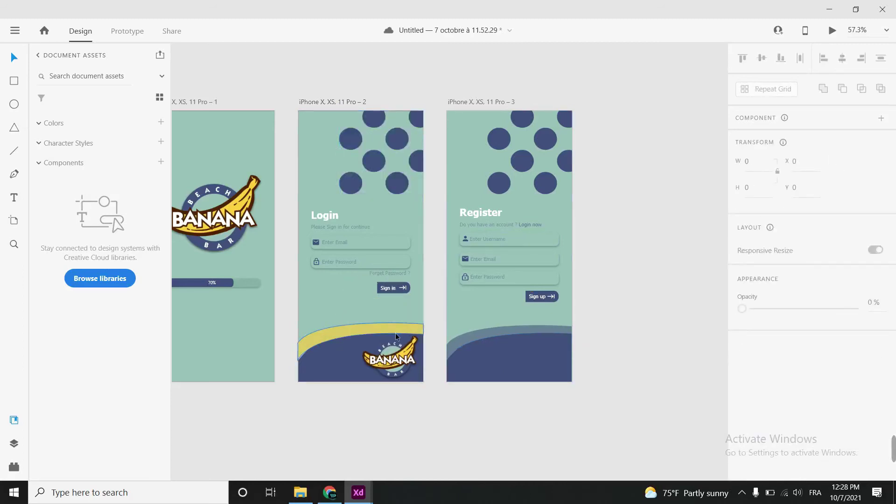
- Alt-drag copies of the banana logo and yellow wave from Login onto the Register screen
left_click_drag(412, 361, 548, 364)
left_click(362, 329)
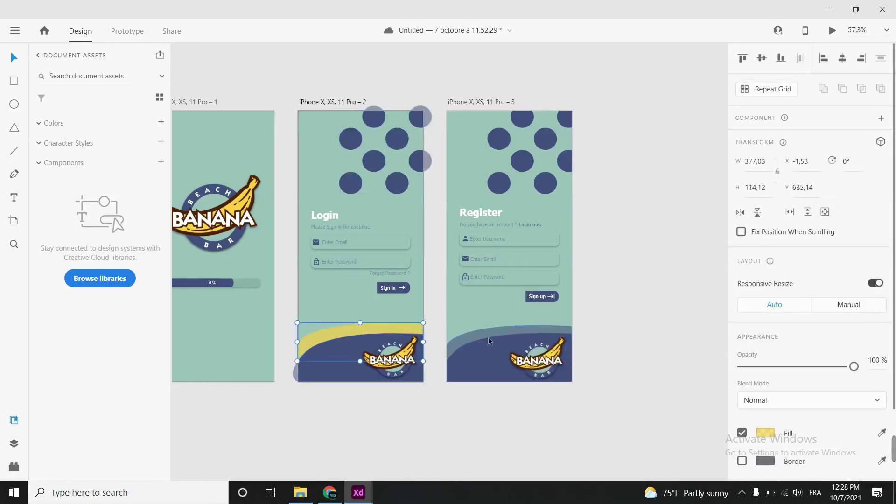
left_click_drag(368, 335, 512, 334)
left_click(591, 334)
- Stretch and snap the copied wave to Register's left edge, then lower it slightly
left_click(513, 329)
left_click_drag(450, 345, 447, 346)
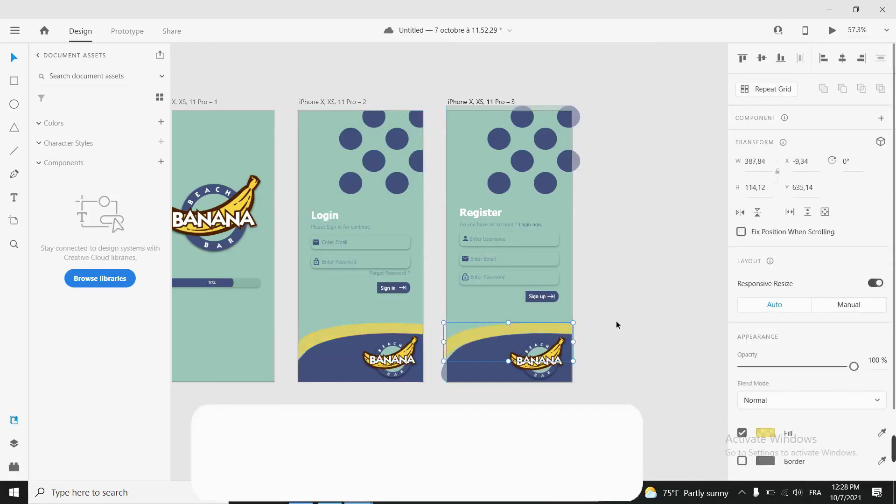
left_click_drag(449, 365, 451, 347)
left_click_drag(500, 331, 499, 332)
left_click(627, 331)
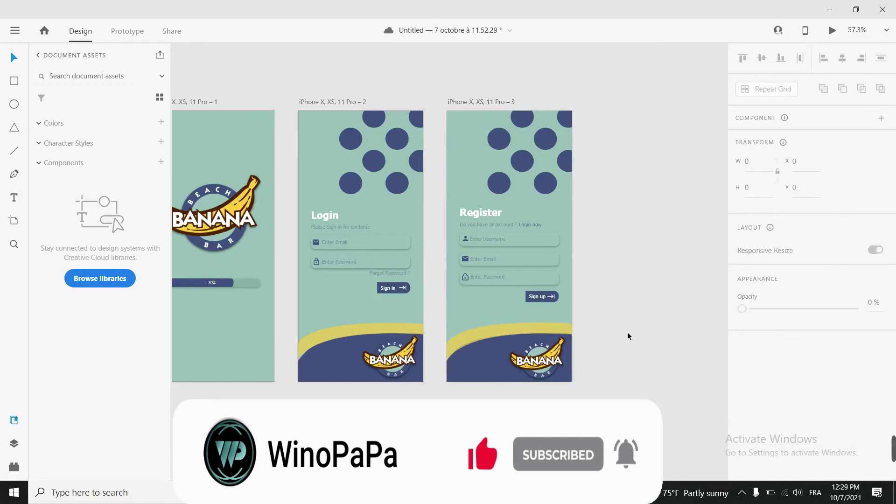
scroll(602, 324, "down", 3)
scroll(599, 329, "up", 3)
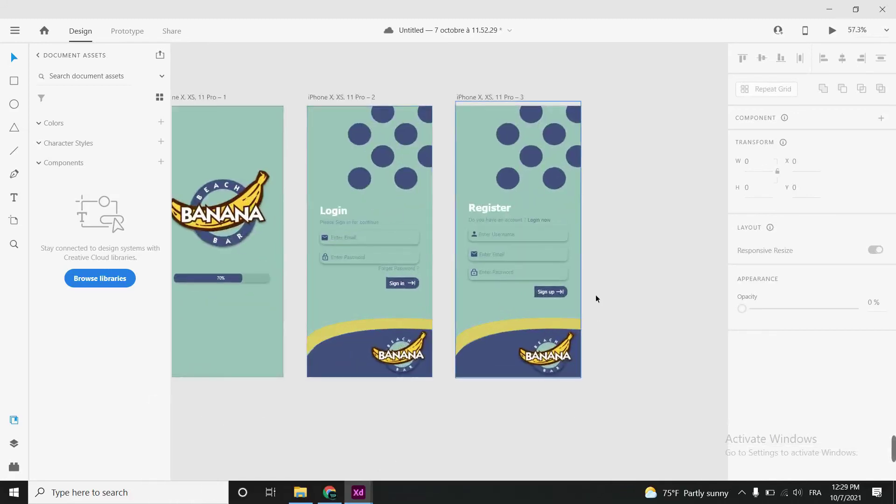
- Preview the prototype with Ctrl+Enter, then close the preview window
key("ctrl+Return")
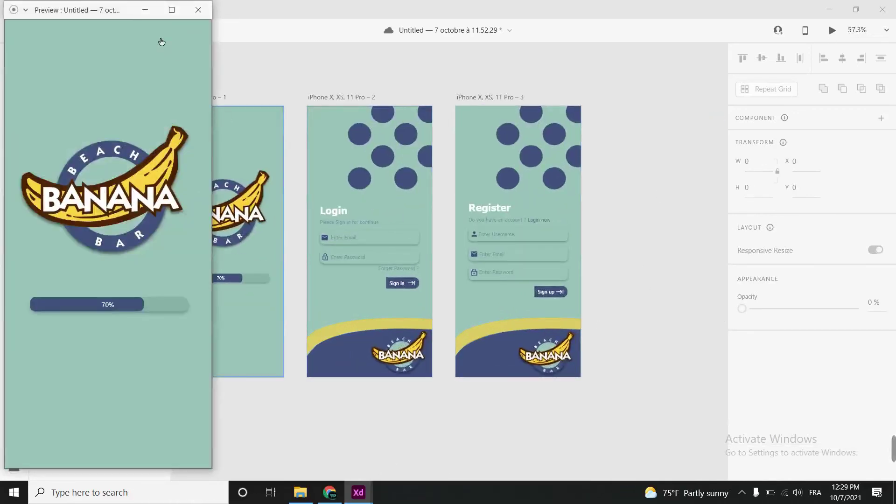
left_click_drag(160, 10, 473, 36)
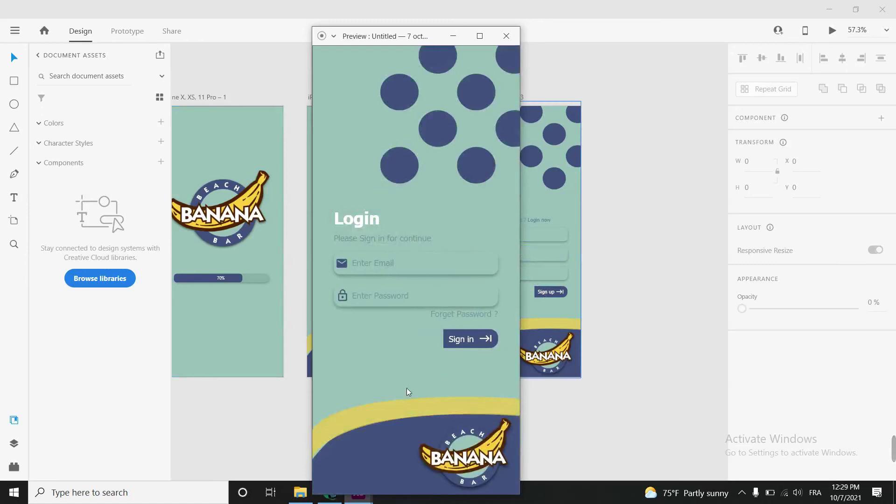
left_click(507, 36)
scroll(396, 270, "up", 5)
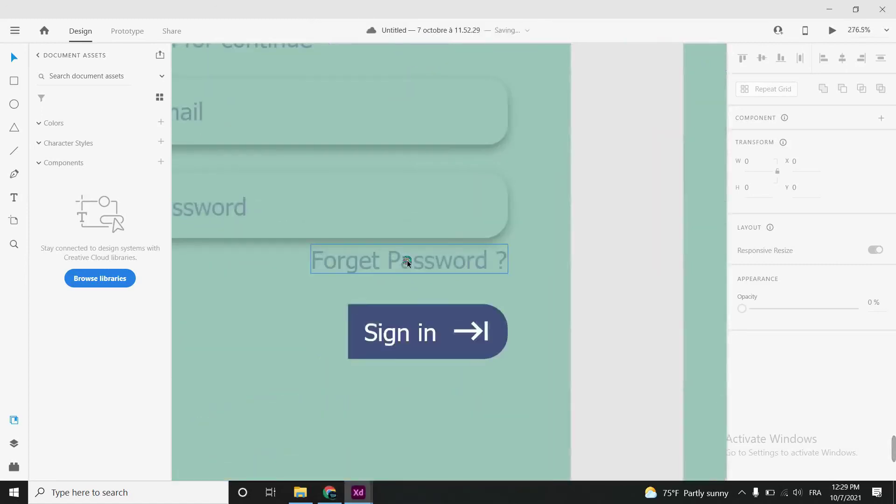
- Move the 'Forget Password ?' text slightly lower on the Login screen
double_click(407, 261)
key("Escape")
left_click_drag(487, 262, 484, 264)
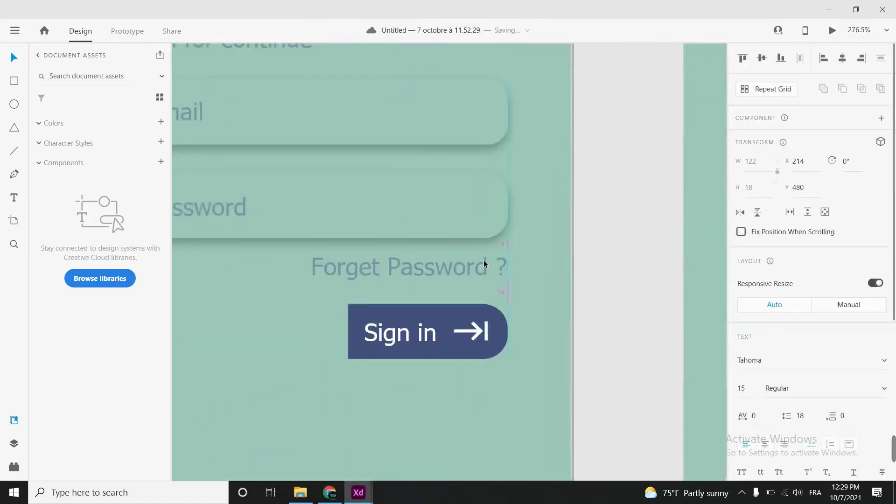
key("Escape")
scroll(605, 283, "down", 5)
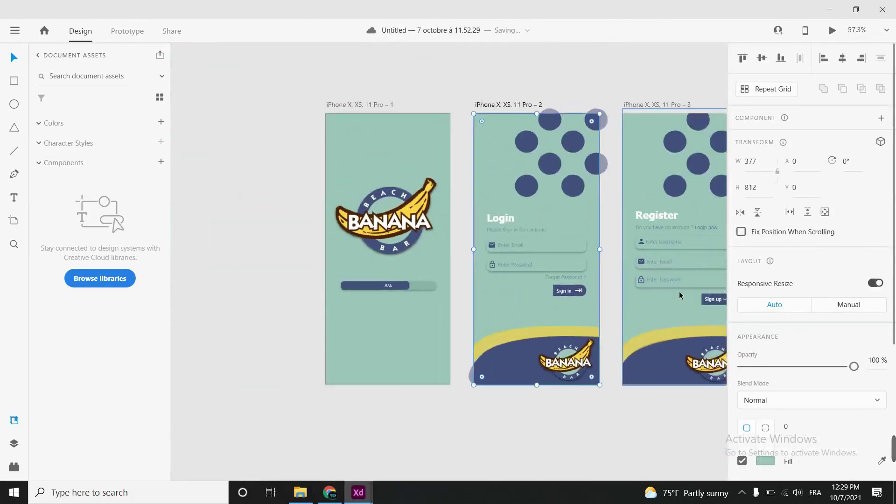
scroll(618, 308, "up", 1)
scroll(619, 306, "up", 2)
scroll(563, 323, "up", 2)
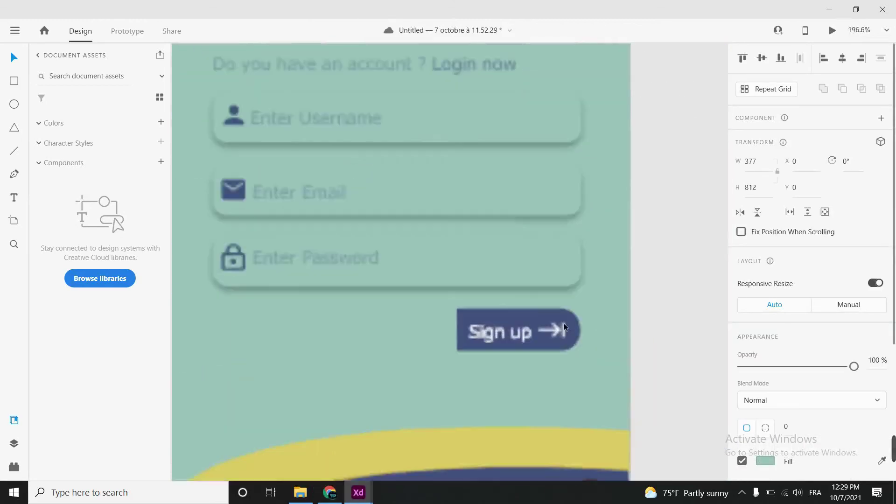
scroll(564, 326, "up", 2)
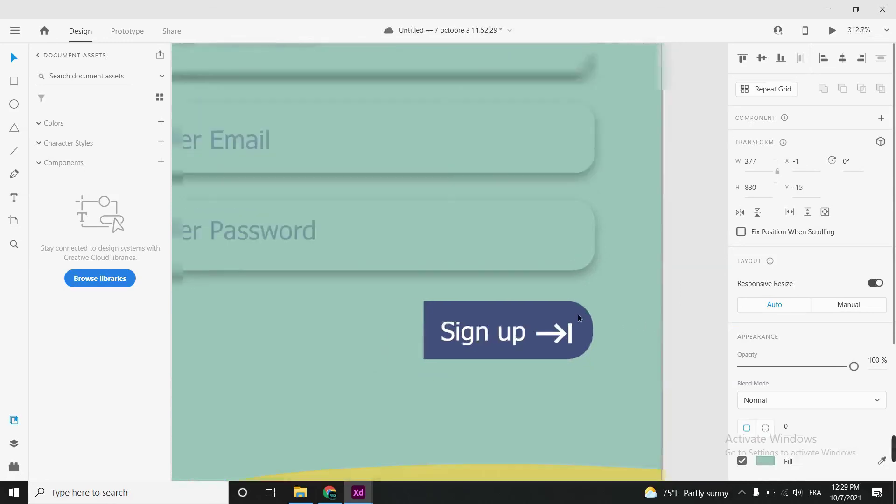
- Nudge the arrow inside Login's Sign in button up one pixel
key("ctrl+0")
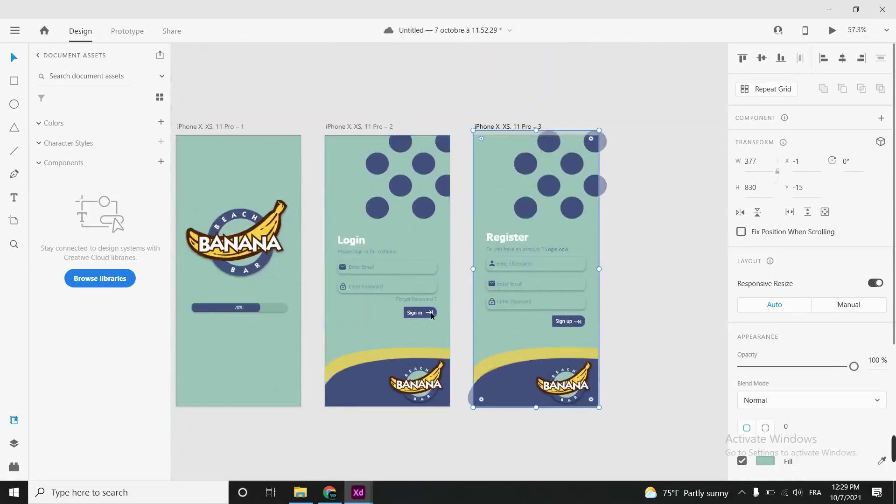
scroll(432, 315, "up", 5)
left_click(434, 308)
double_click(432, 310)
key("Up")
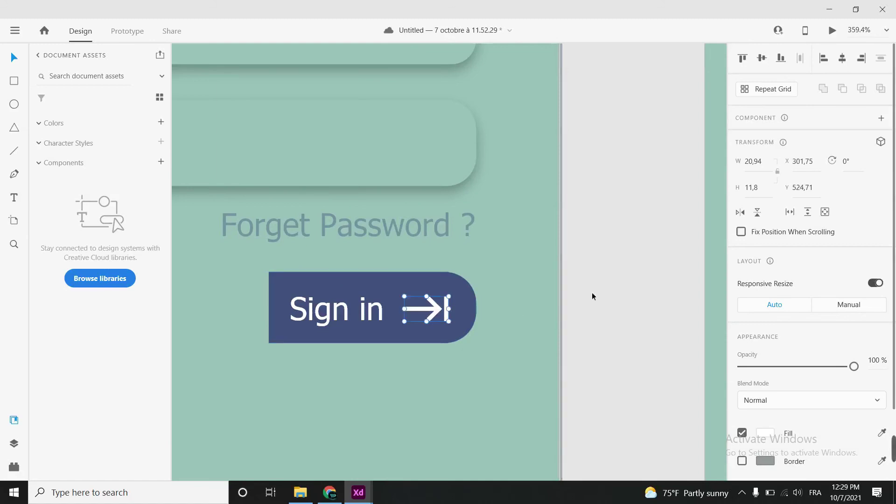
key("ctrl+0")
left_click(598, 301)
left_click_drag(598, 298, 537, 315)
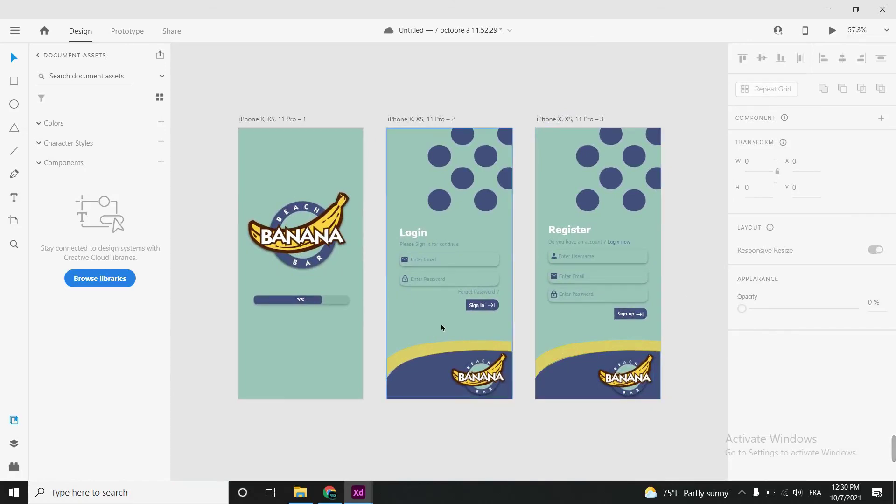
scroll(442, 321, "up", 5)
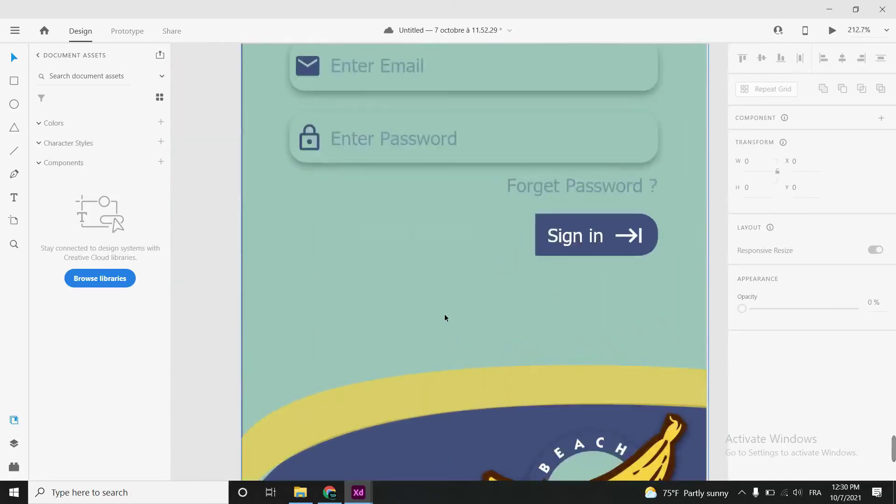
- Add the text 'You don't have an account ?' below Sign in and move it left
left_click(383, 310)
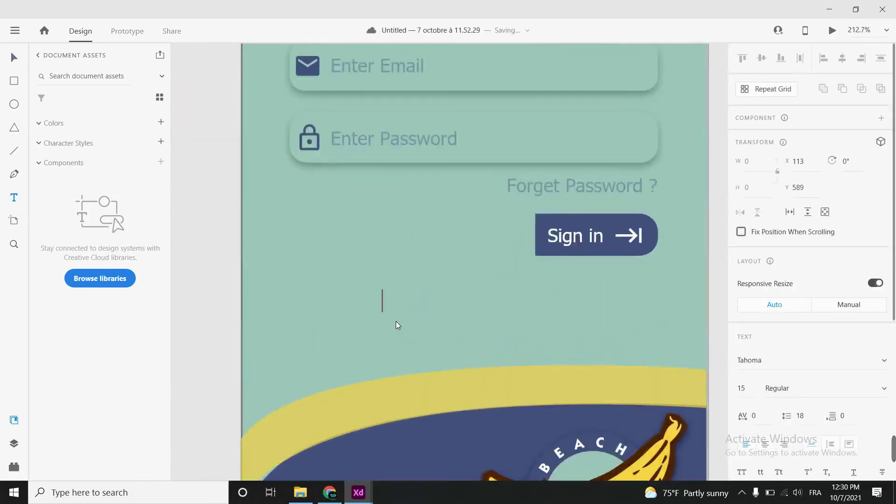
type("Regi")
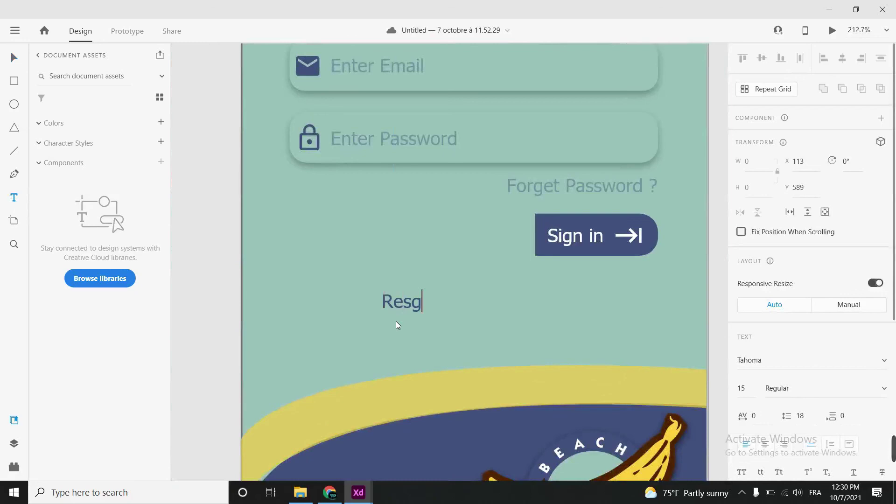
type("ster")
key("BackSpace")
key("BackSpace")
key("BackSpace")
key("BackSpace")
key("BackSpace")
key("BackSpace")
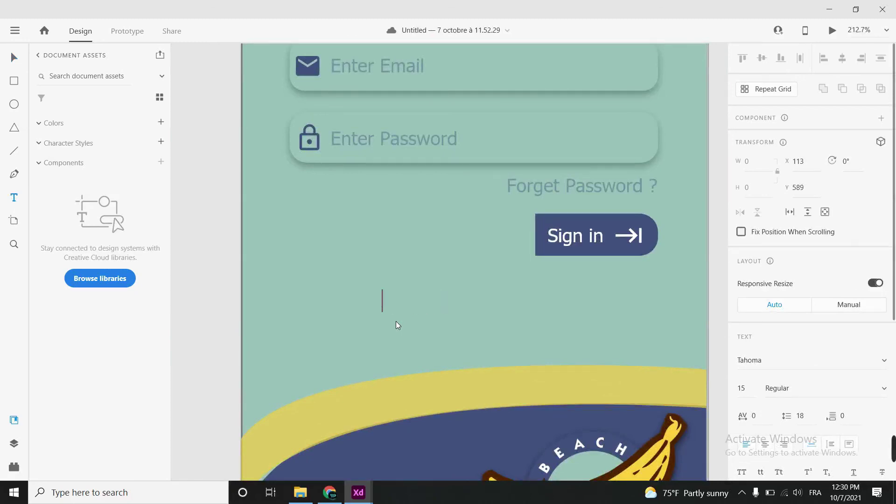
type("u son")
key("BackSpace")
key("BackSpace")
key("BackSpace")
type("d")
type("on't have an account")
key("Left")
key("Left")
key("Left")
type("an")
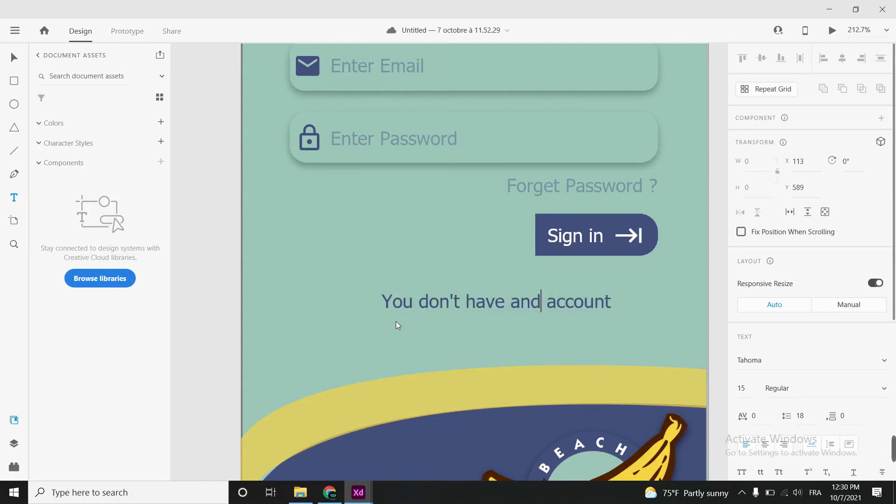
key("Escape")
left_click_drag(520, 307, 460, 309)
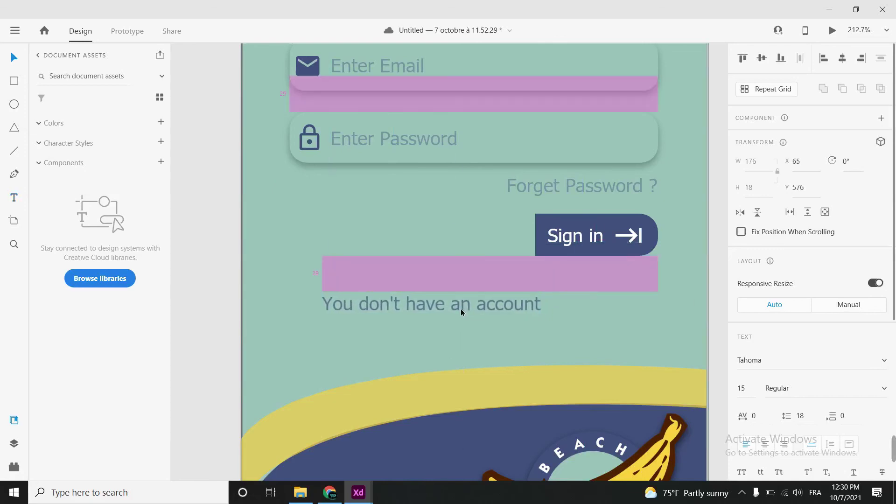
left_click(549, 314)
- Add a separate 'Register now' text and line it up beside the question
left_click(549, 304)
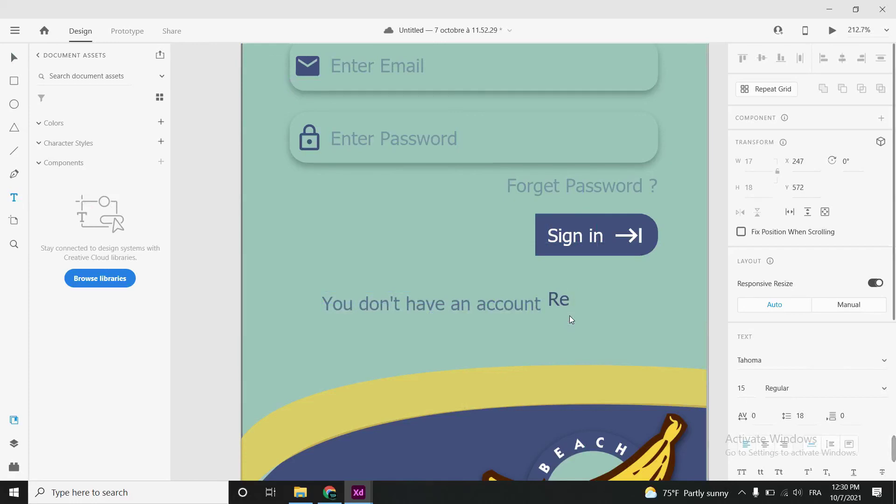
type("gister now")
key("Escape")
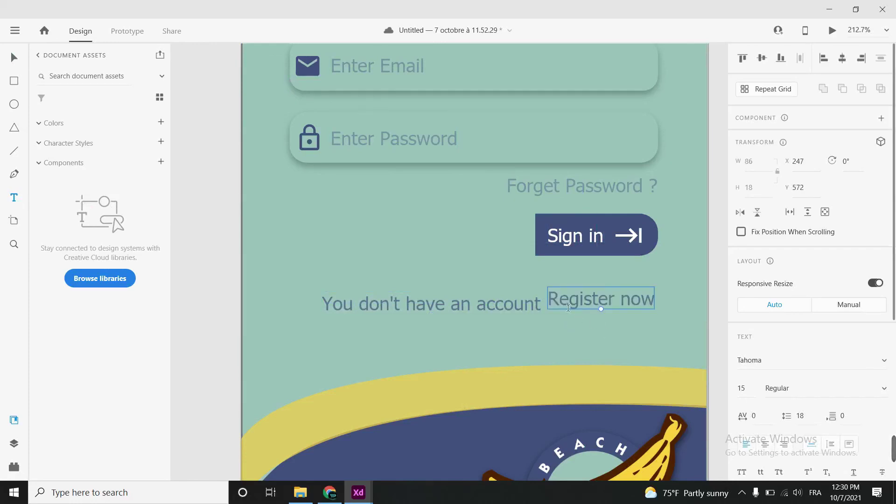
double_click(535, 308)
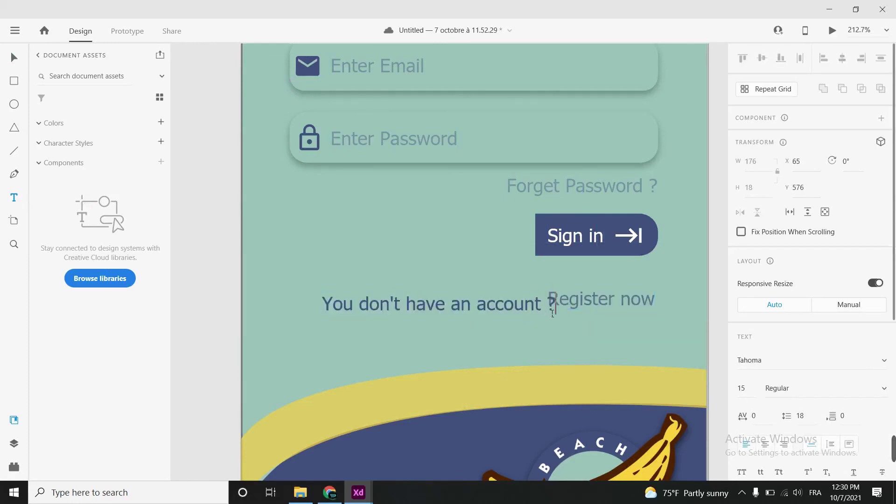
double_click(603, 310)
left_click_drag(586, 305, 597, 304)
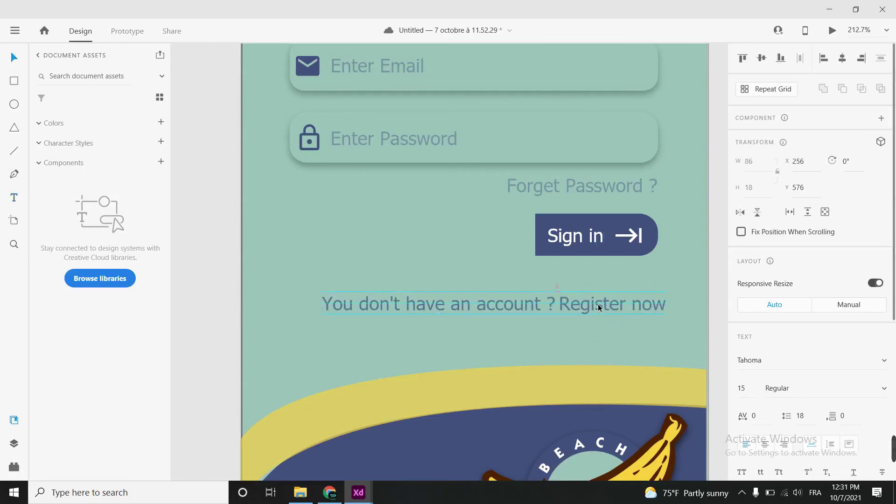
left_click(654, 298)
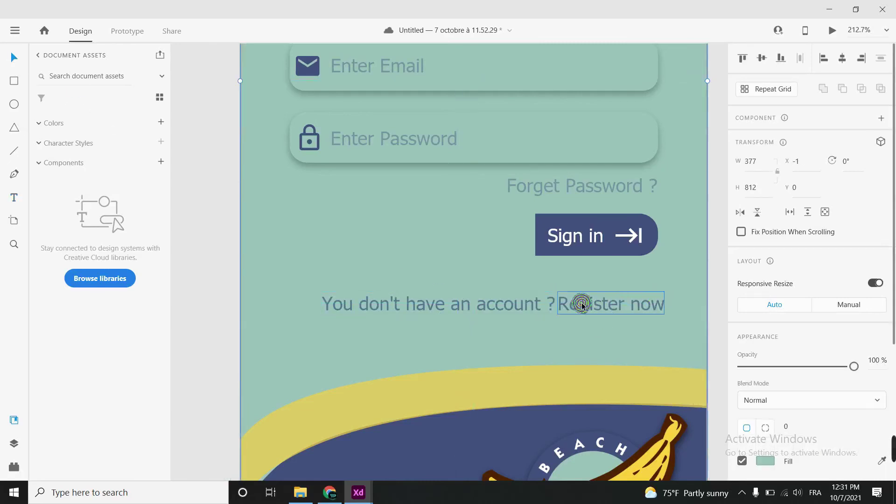
- Shrink the question and Register now texts and place Register now beside the question
left_click(513, 304)
scroll(749, 259, "down", 3)
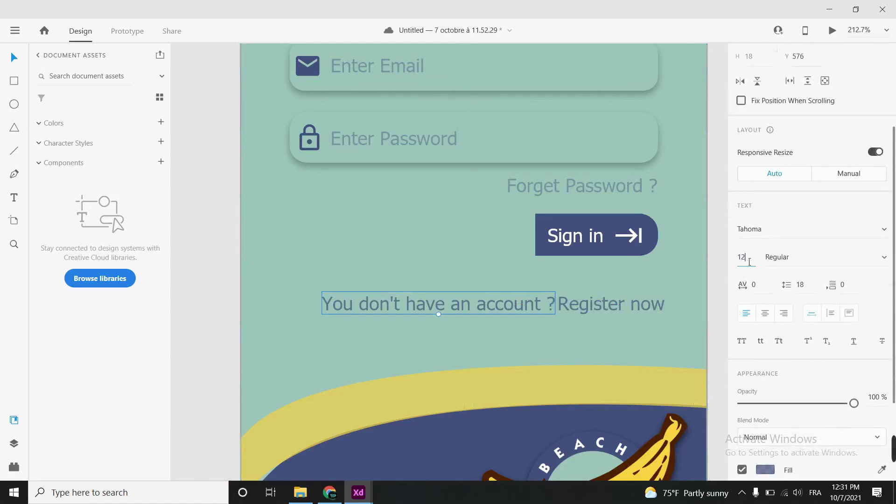
left_click(502, 329)
left_click(607, 304)
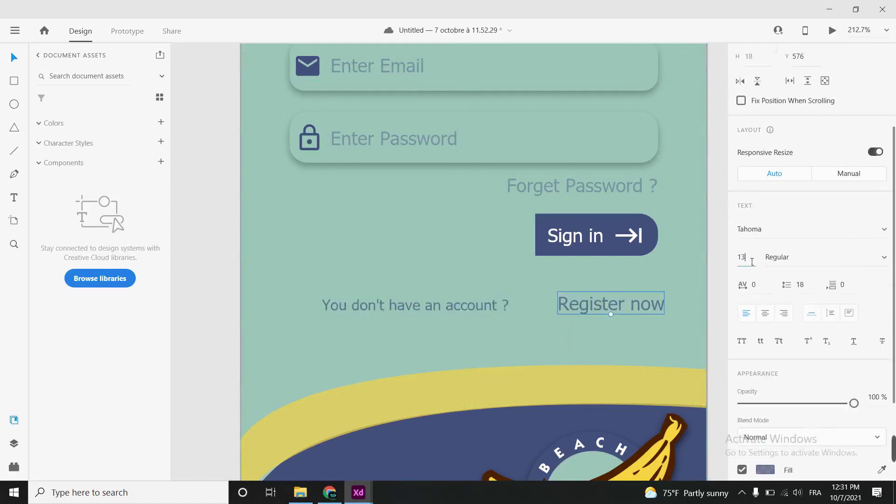
left_click_drag(613, 306, 567, 304)
type("2")
left_click(543, 306)
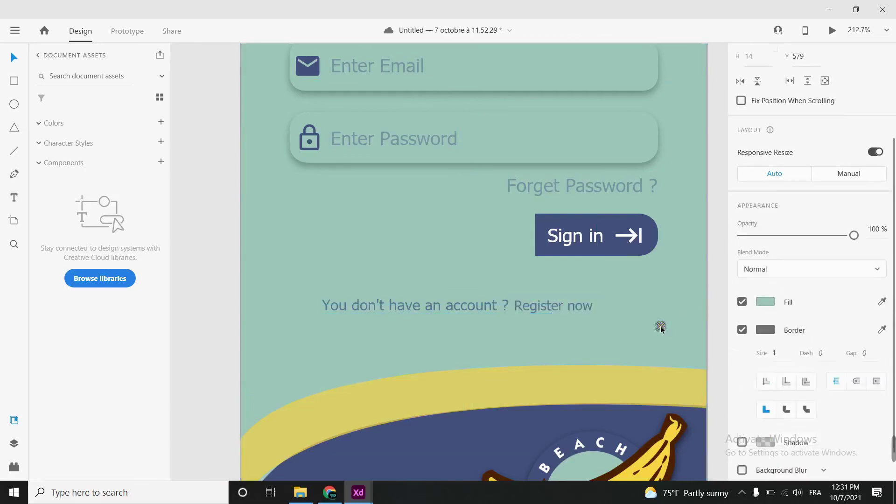
- Make Register now darker by adjusting the opacity of its fill colour
left_click(583, 306)
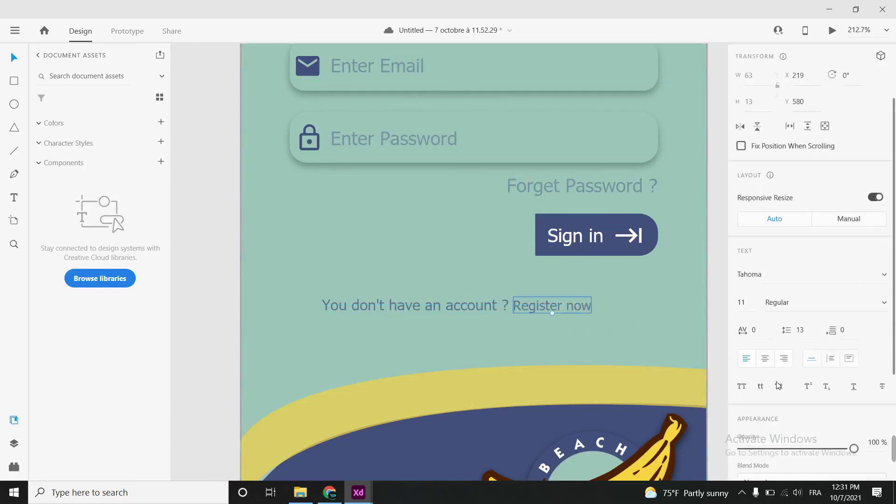
scroll(812, 327, "down", 4)
left_click(766, 346)
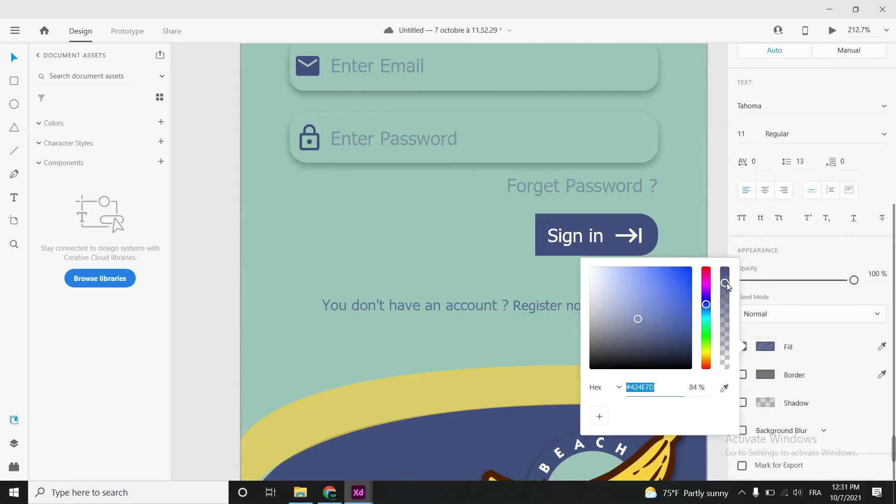
left_click_drag(727, 283, 725, 273)
left_click(620, 290)
scroll(612, 307, "down", 5)
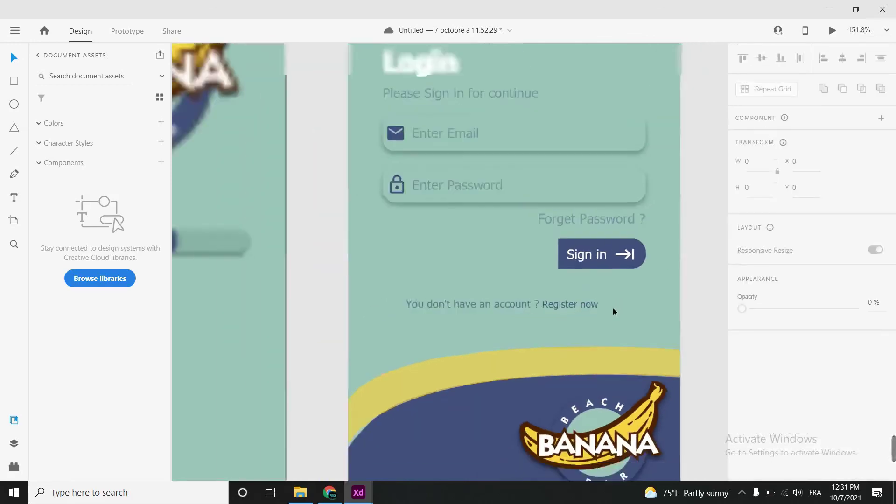
- Remove the space before the question mark and nudge Register now one pixel right
left_click(545, 307)
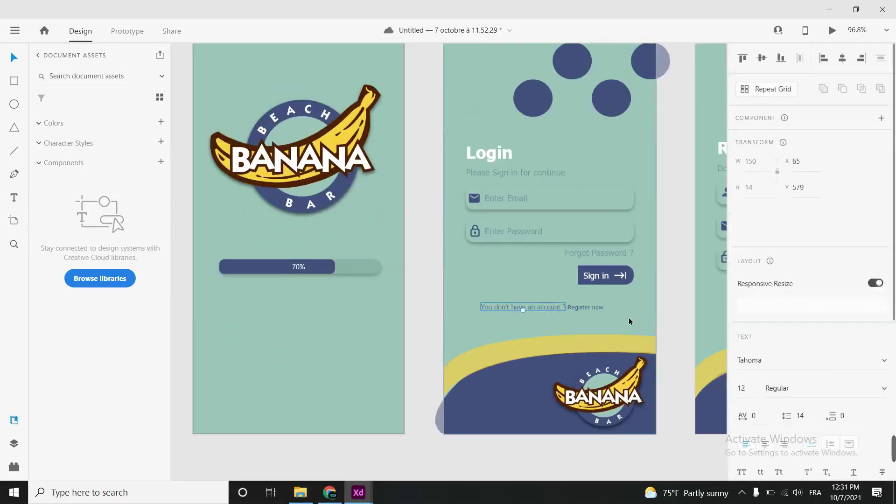
double_click(564, 307)
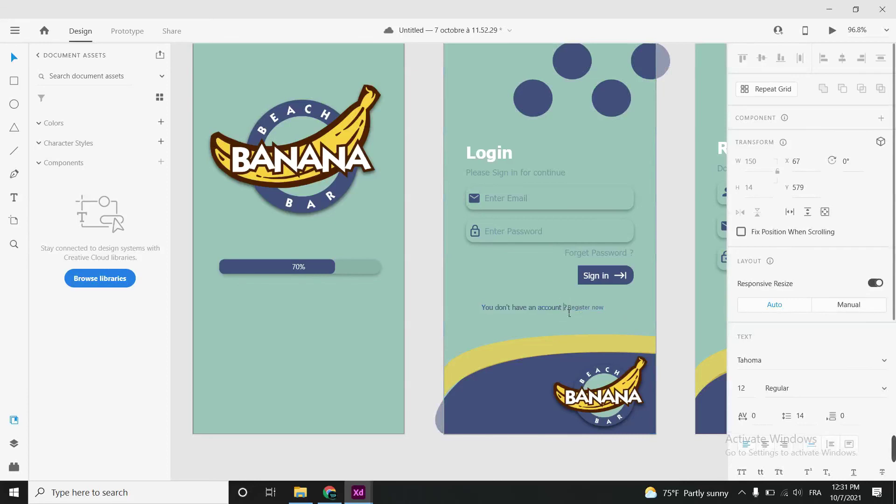
key("Escape")
left_click(570, 306)
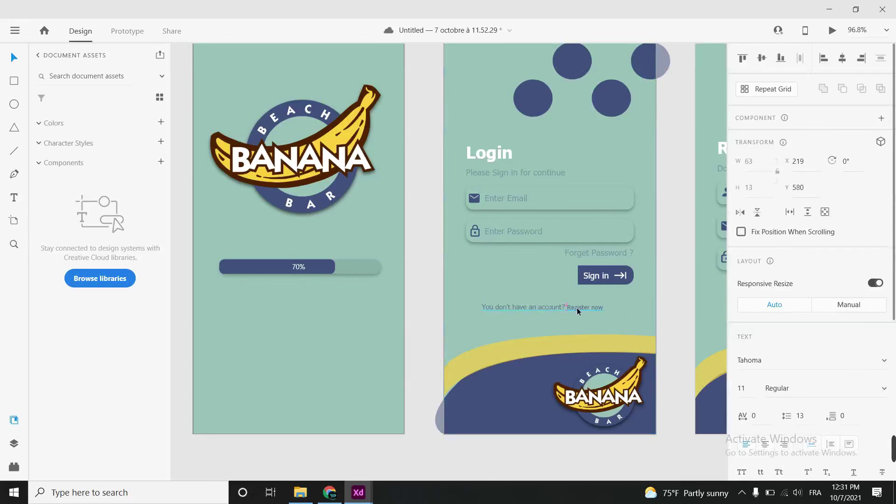
key("Right")
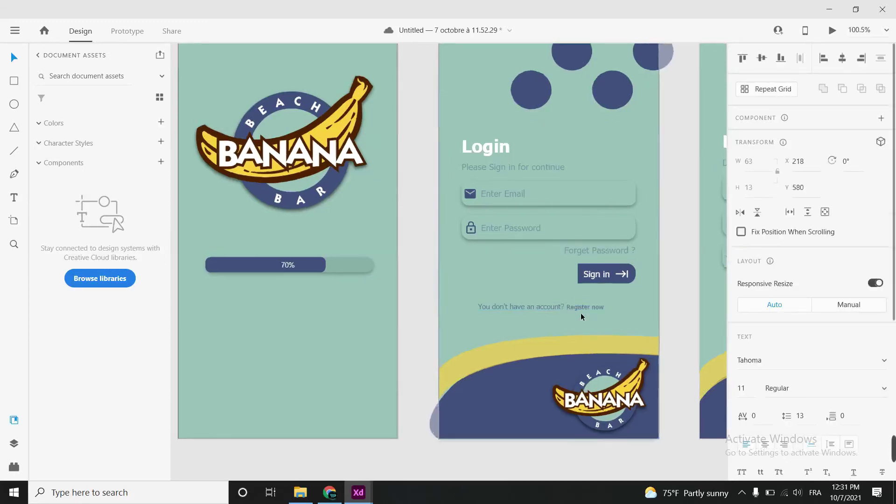
scroll(580, 312, "up", 5)
- Set the Register now text to 12 pt
left_click(759, 396)
type("11")
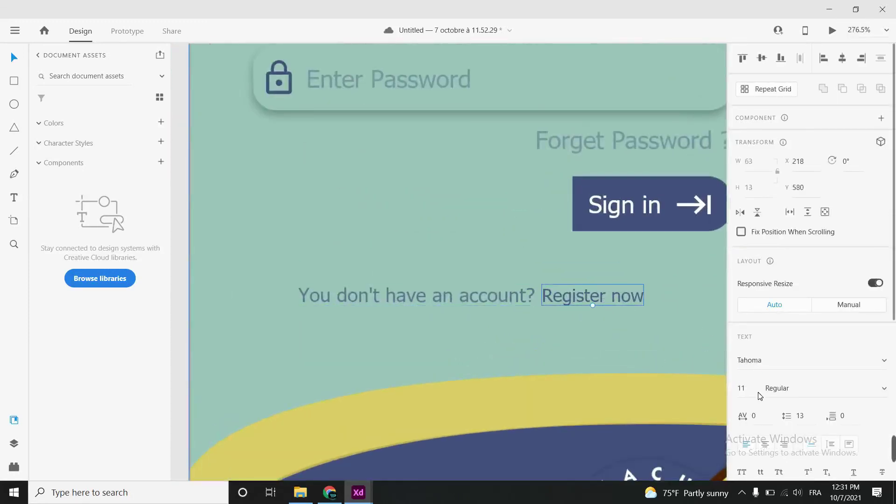
left_click(727, 357)
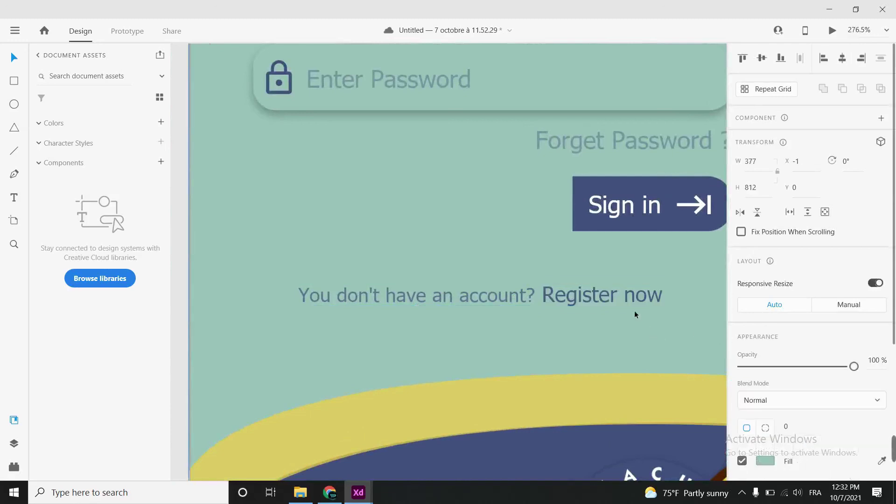
left_click(609, 295)
left_click(753, 391)
type("2")
key("Return")
left_click(585, 314)
left_click(581, 301)
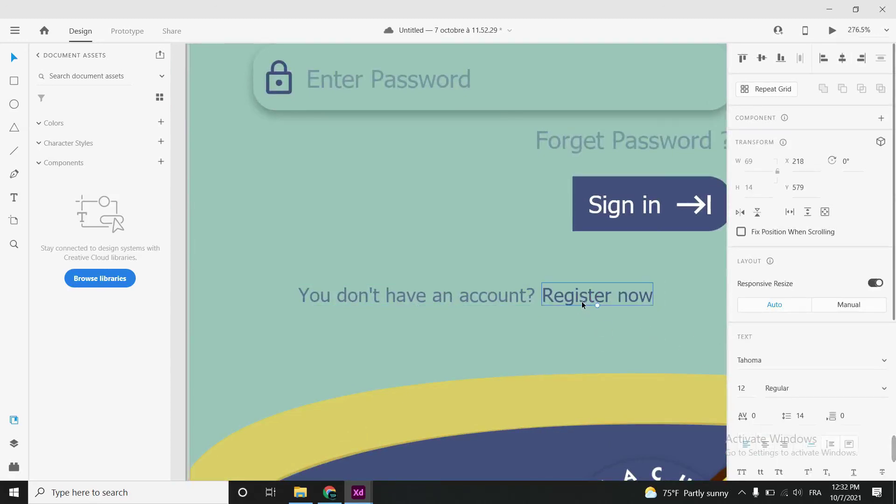
left_click(602, 332)
scroll(588, 339, "down", 1)
scroll(588, 339, "down", 4)
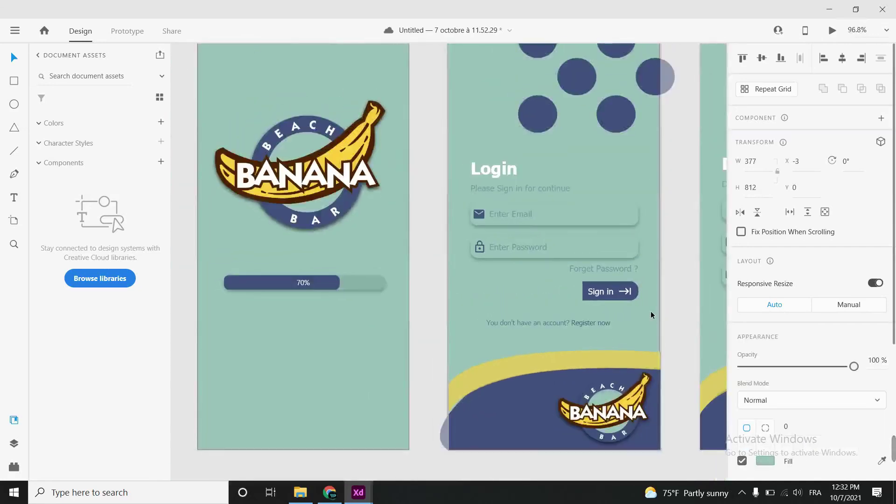
scroll(679, 326, "down", 2)
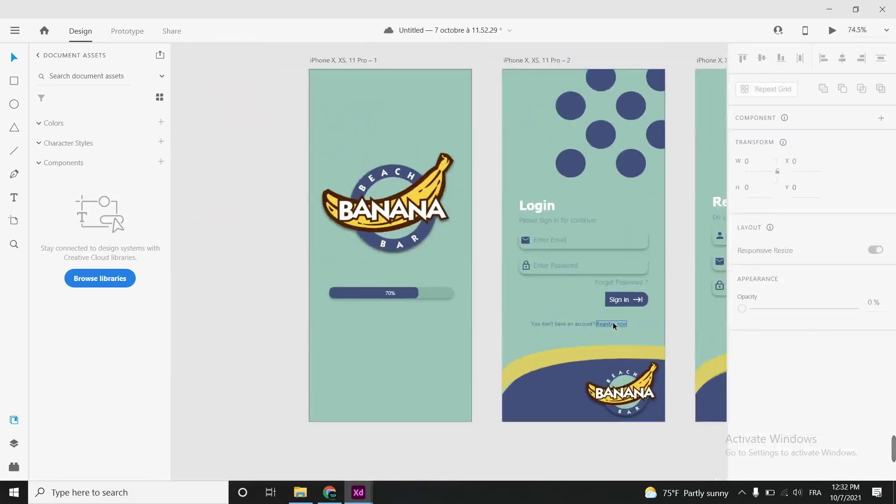
- In Prototype mode, link Login's Register now text to the Register screen
left_click(612, 326)
key("ctrl+Tab")
left_click_drag(681, 336, 476, 343)
left_click_drag(427, 323, 494, 304)
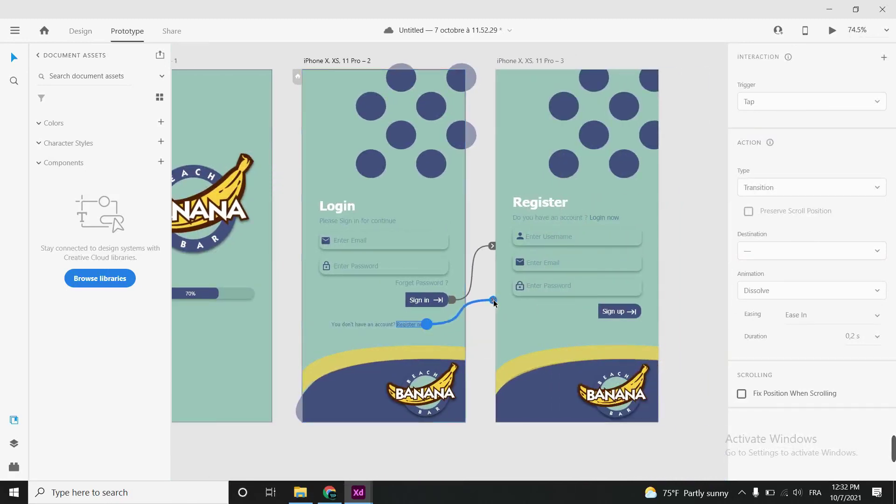
left_click_drag(427, 324, 497, 306)
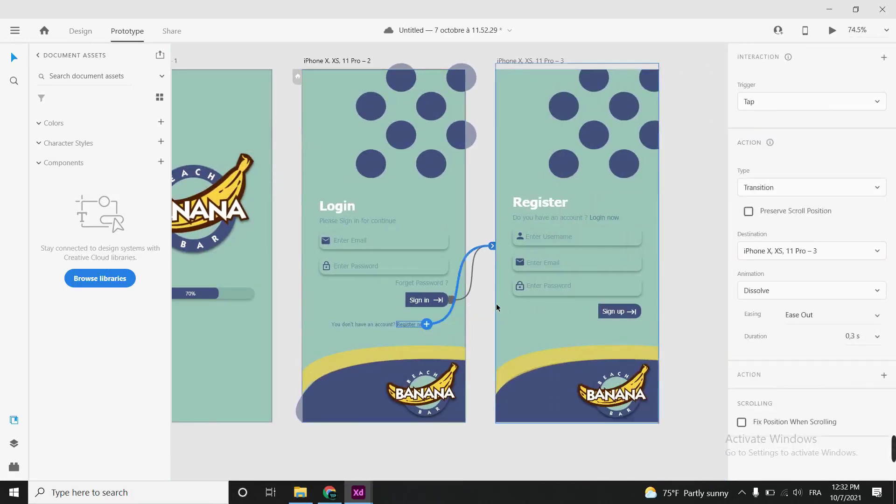
- Link Register's Sign up button back to Login, then start a preview
left_click(469, 281)
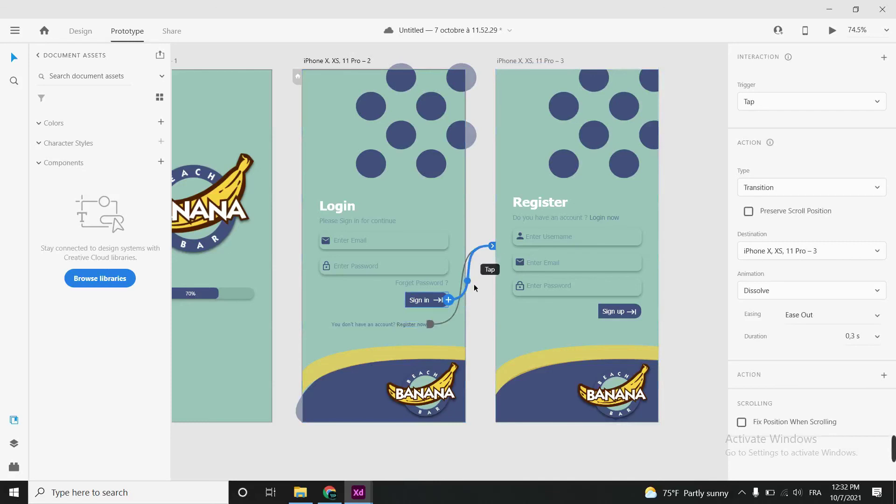
left_click(619, 312)
mouse_move(642, 311)
left_mouse_down()
mouse_move(466, 308)
mouse_move(466, 248)
left_mouse_up()
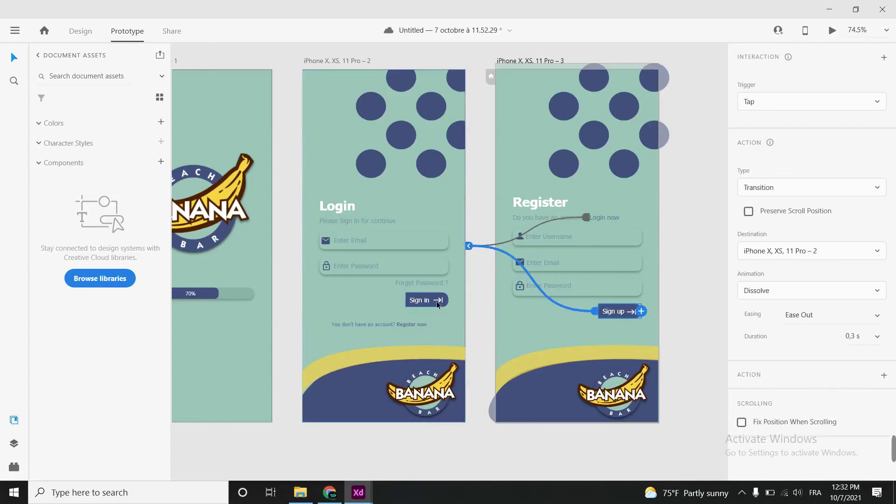
left_click(420, 325)
left_click(500, 323)
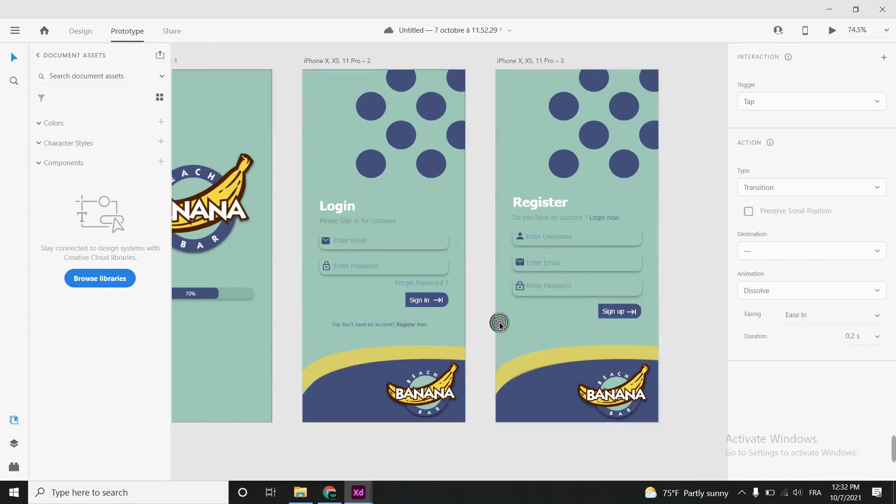
left_click(832, 30)
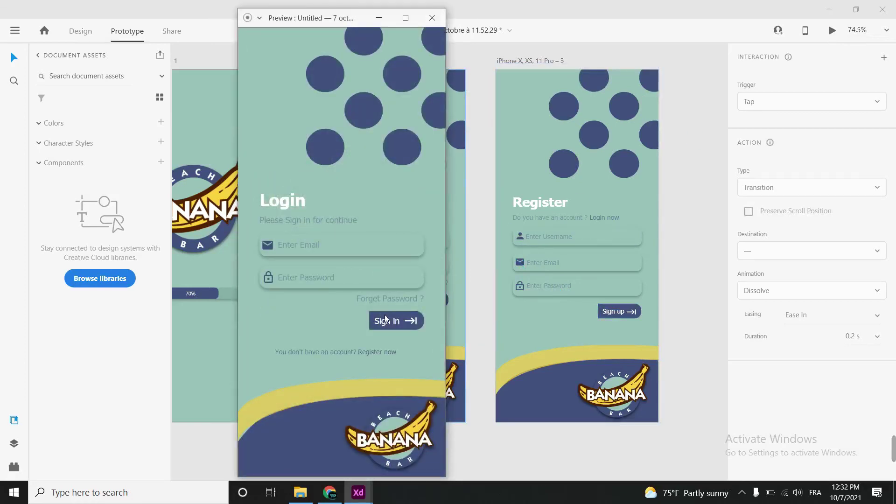
- Test the Register now, Login now and Sign up links in the preview, then close it
left_click(374, 352)
left_click(380, 217)
left_click(390, 353)
left_click(379, 215)
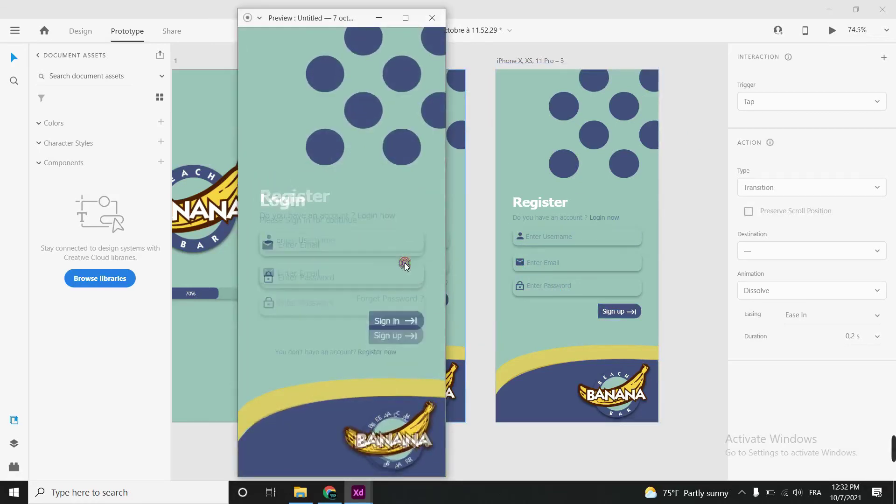
left_click(391, 354)
left_click(407, 332)
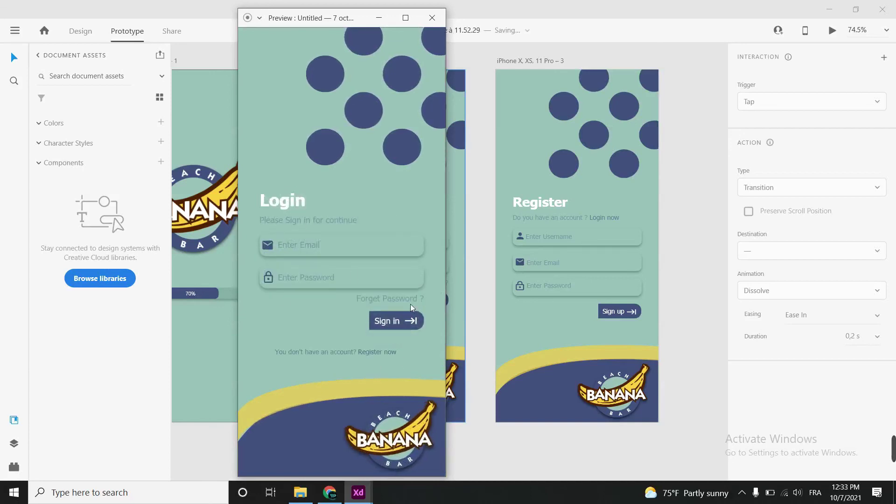
left_click(432, 18)
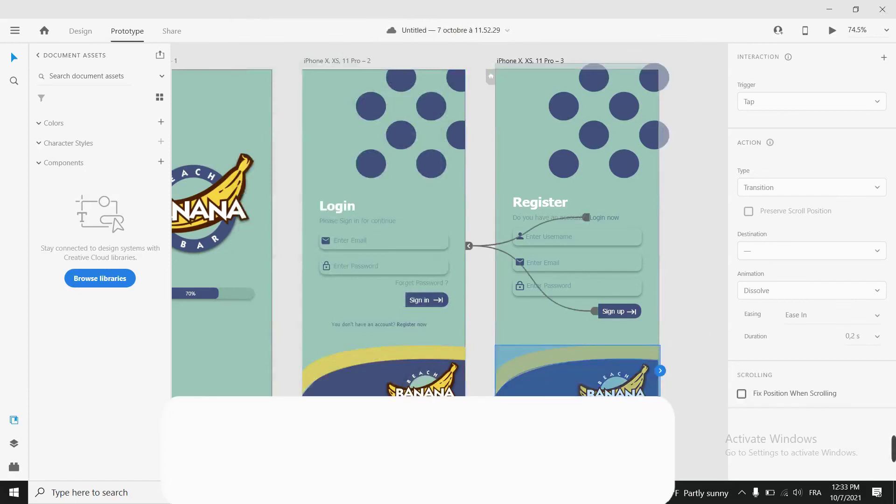
- In Design mode, fit Login's bottom wave shape to the artboard edges and zoom out to all screens
left_click(637, 365)
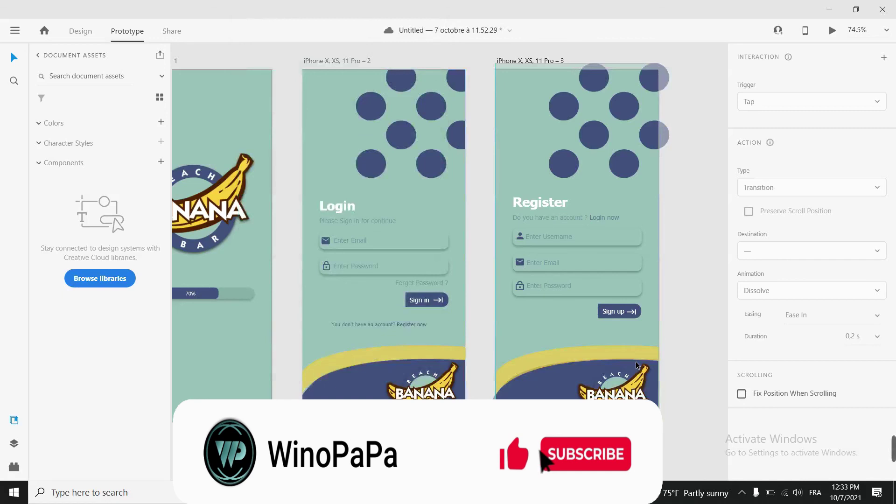
key("ctrl+1")
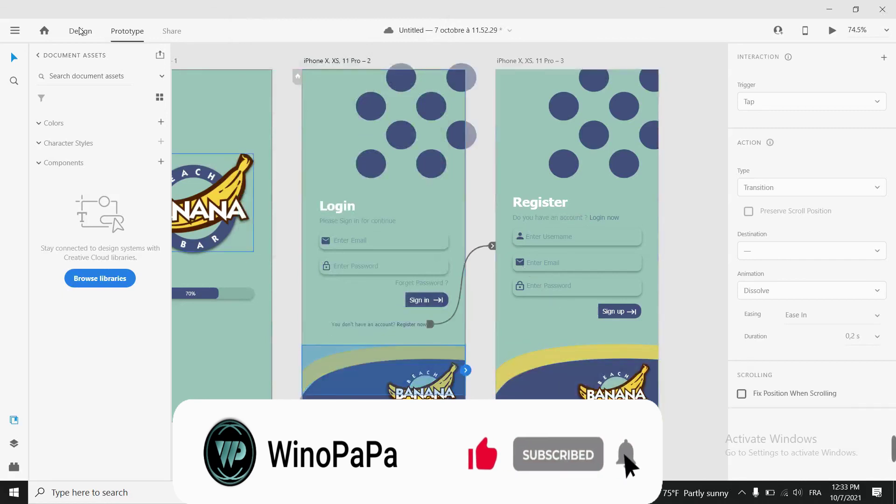
left_click(309, 397)
left_click_drag(308, 397, 309, 398)
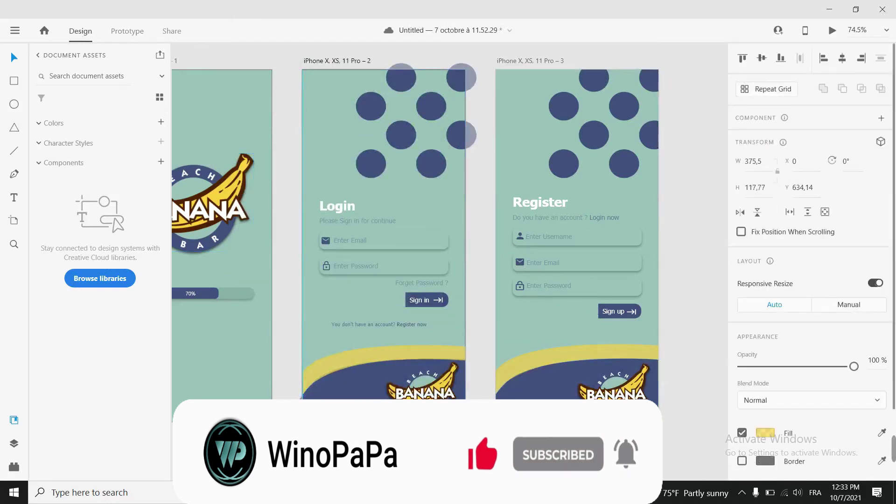
left_click(495, 348)
scroll(500, 338, "up", 1)
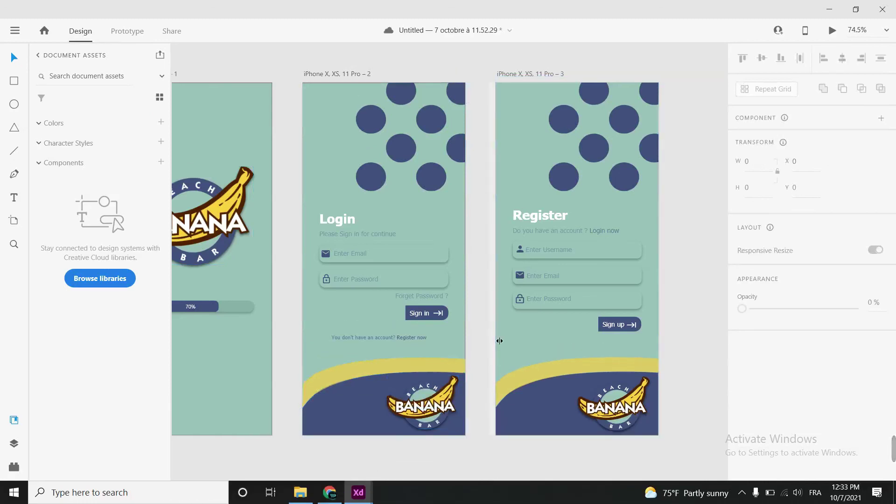
left_click(513, 338)
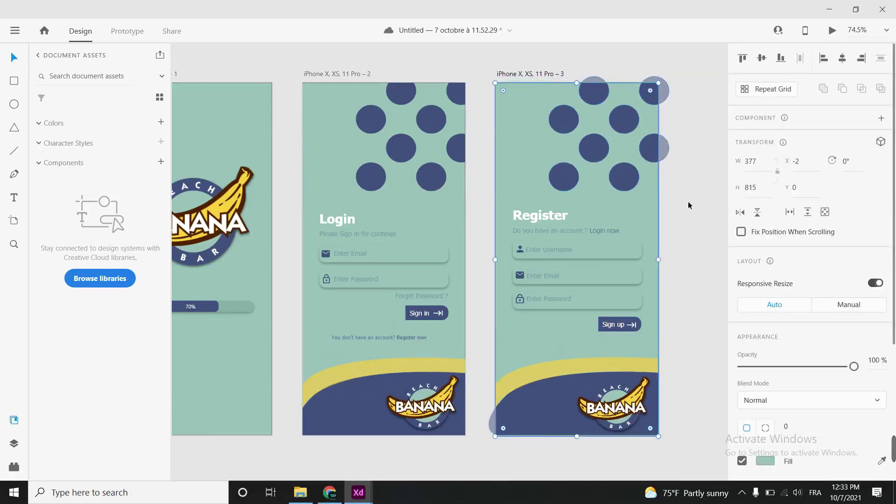
left_click(683, 311)
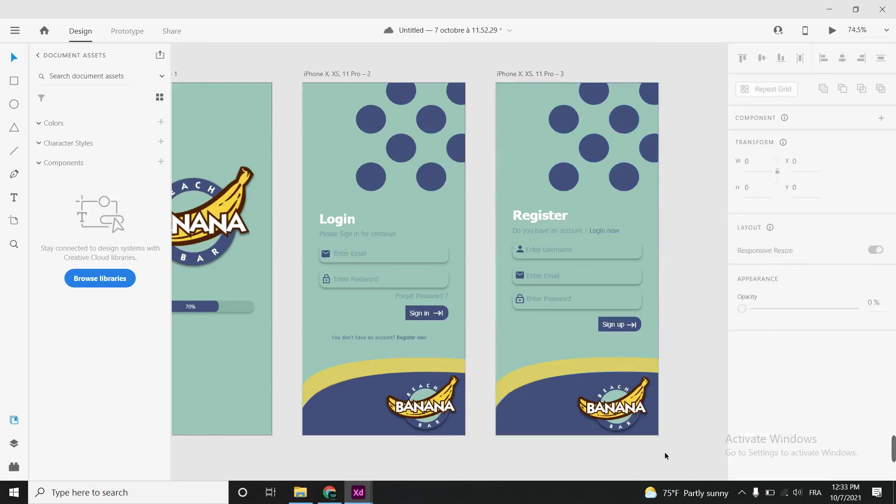
scroll(291, 351, "down", 3)
scroll(342, 368, "left", 2)
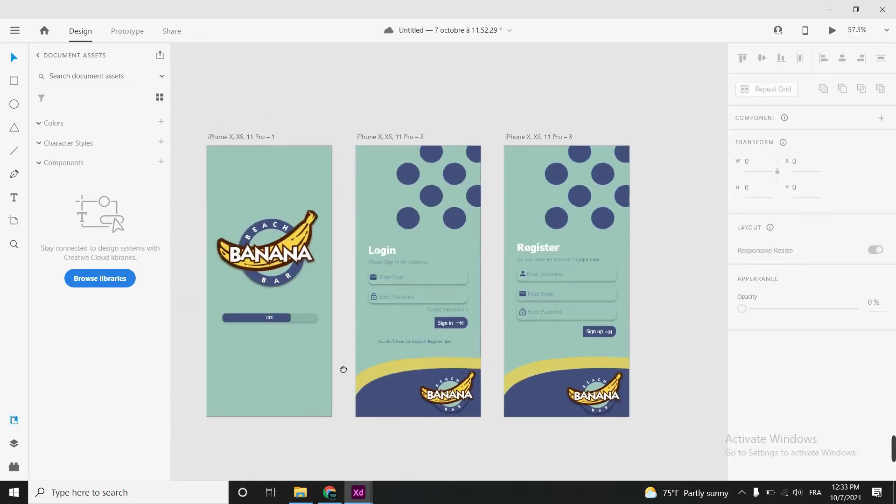